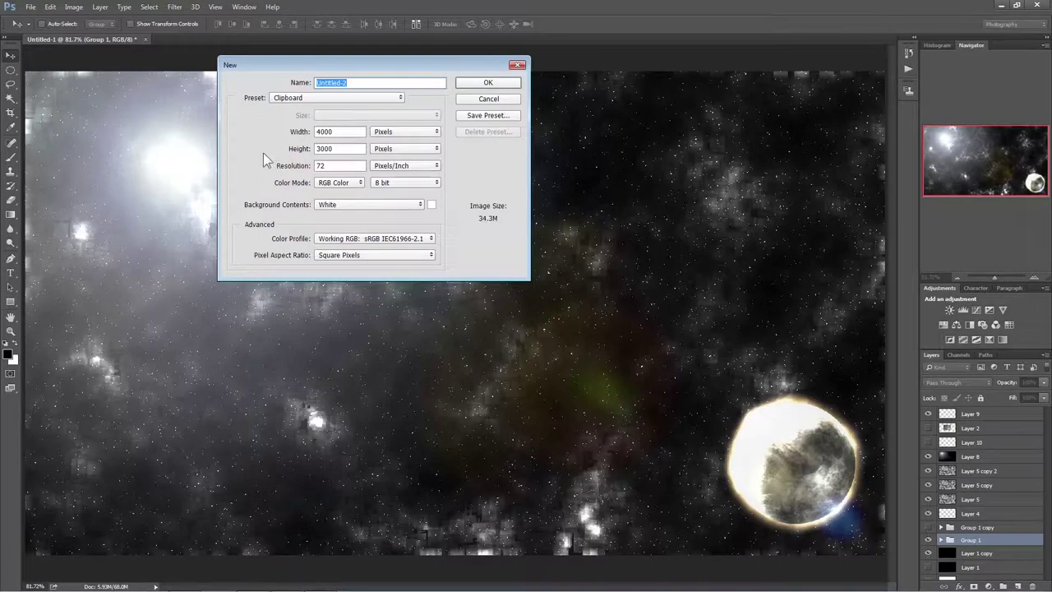
Create a new 1920 × 1080 px RGB Color document with a white background
{"action": "double_click", "coordinate": [329, 132]}
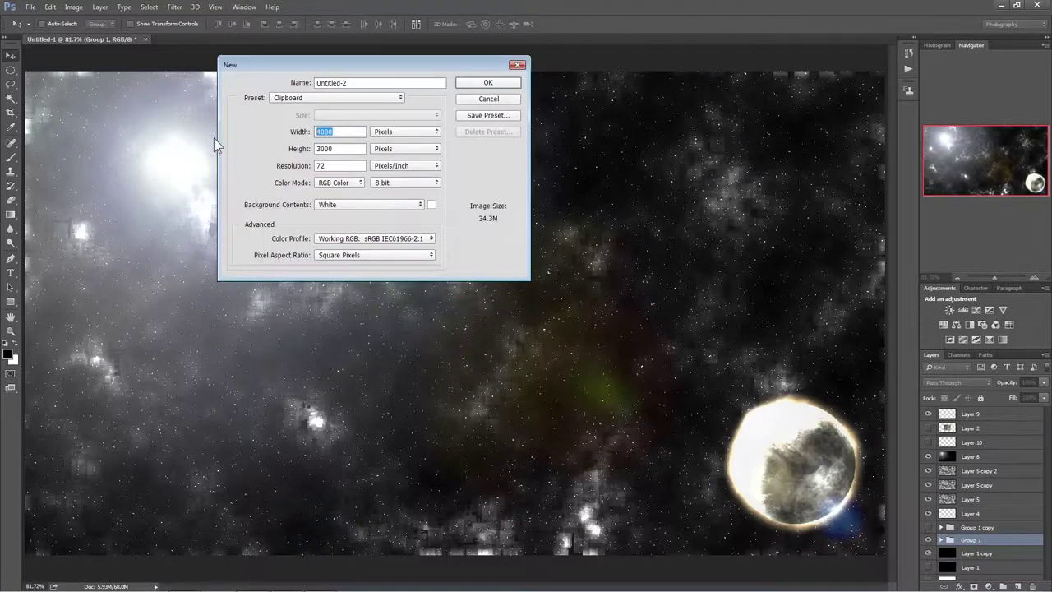
{"action": "type", "text": "10"}
{"action": "key", "text": "BackSpace"}
{"action": "type", "text": "920"}
{"action": "double_click", "coordinate": [351, 151]}
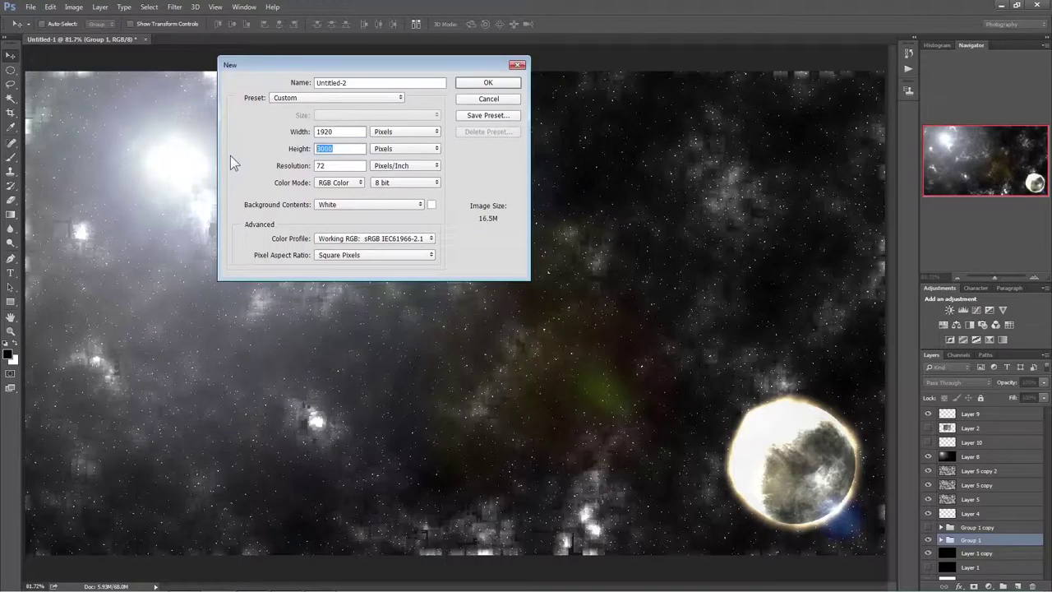
{"action": "type", "text": "1"}
{"action": "type", "text": "080"}
{"action": "left_click", "coordinate": [356, 183]}
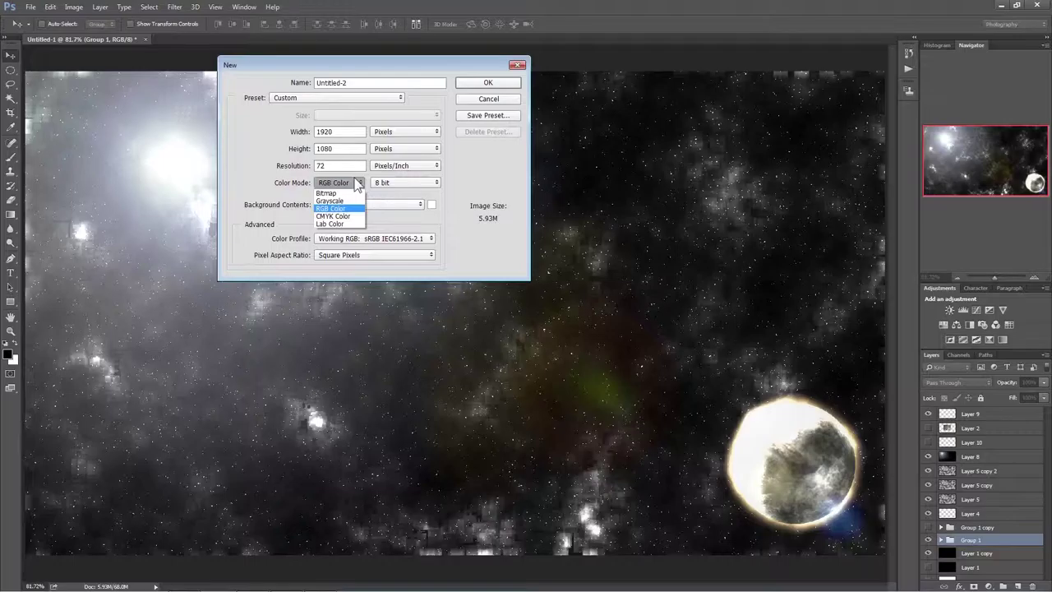
{"action": "left_click", "coordinate": [343, 209]}
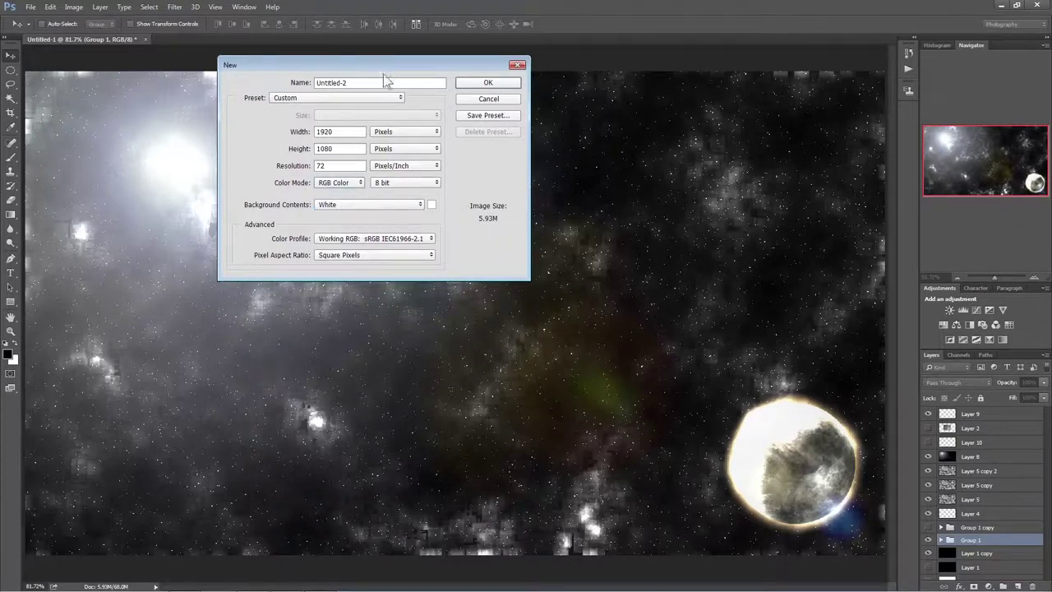
{"action": "left_click", "coordinate": [495, 86]}
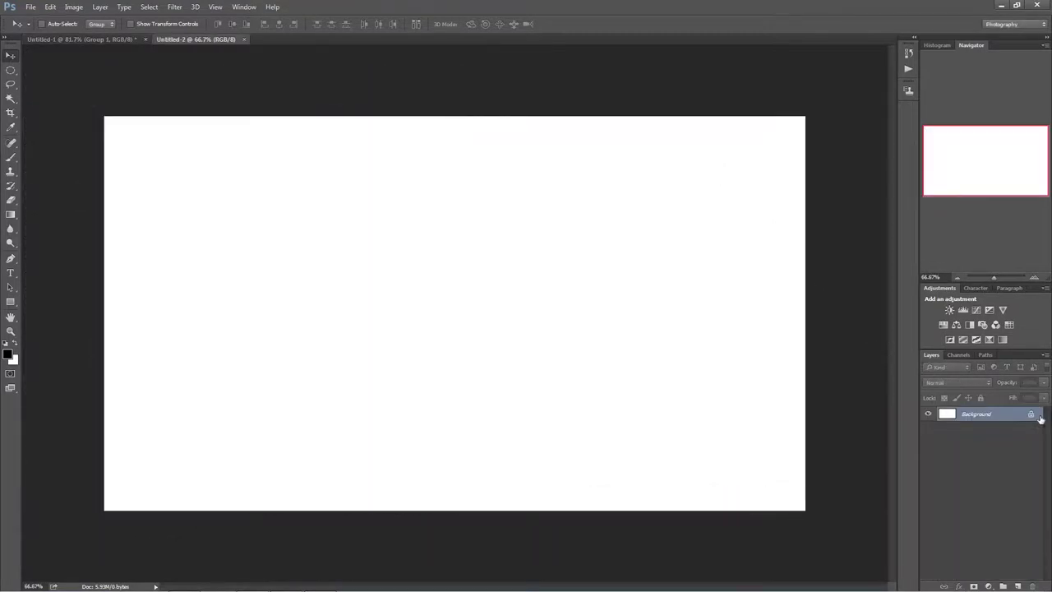
Convert the Background to Layer 0, hide it, and fill a new Layer 1 with black
{"action": "double_click", "coordinate": [1034, 417]}
{"action": "key", "text": "Return"}
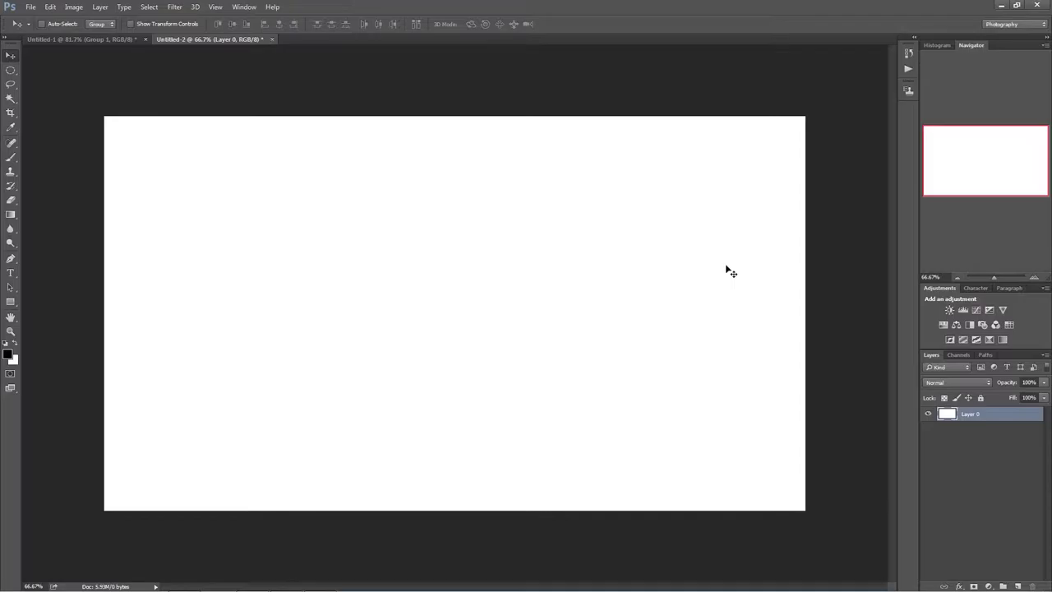
{"action": "left_click", "coordinate": [926, 415]}
{"action": "left_click", "coordinate": [1018, 586]}
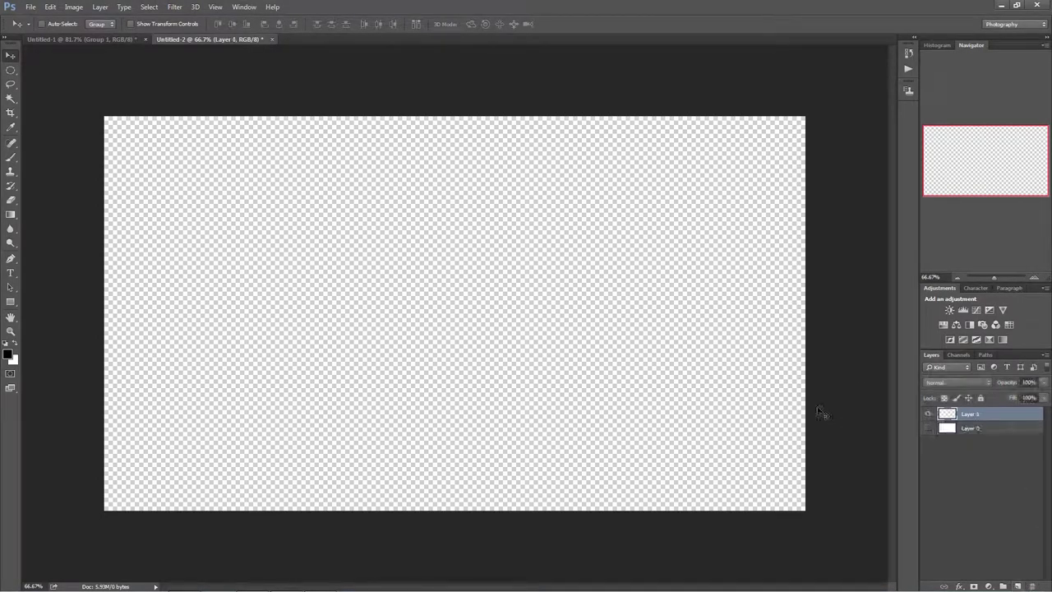
{"action": "key", "text": "alt+BackSpace"}
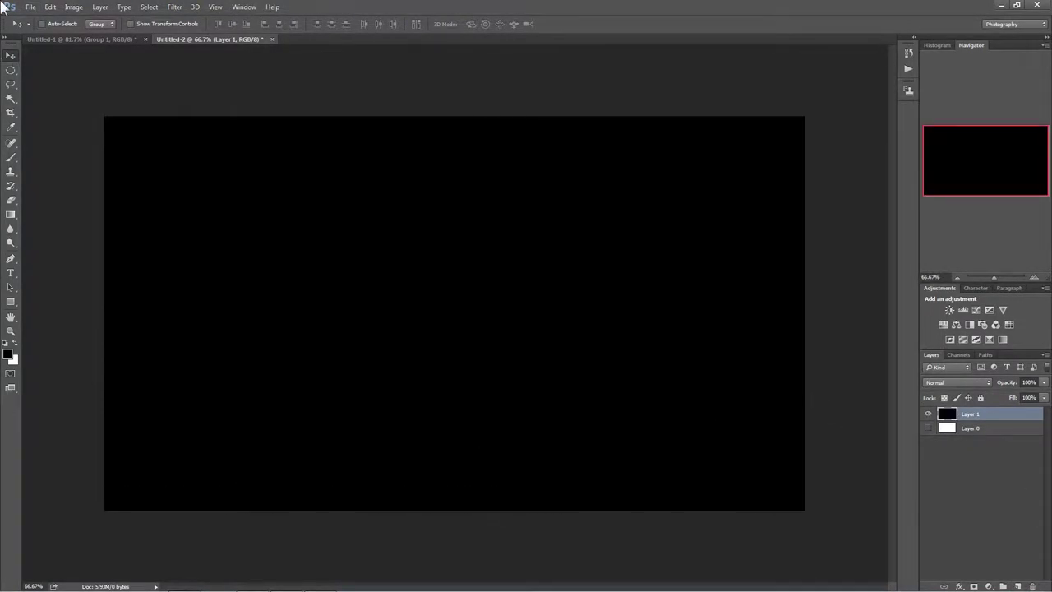
{"action": "key", "text": "ctrl+0"}
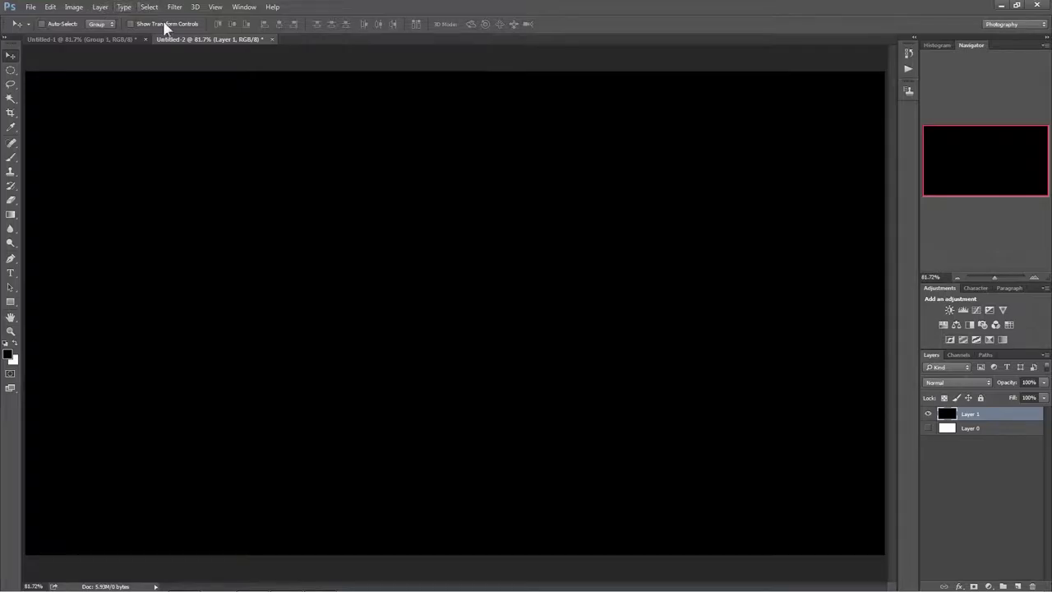
Browse the Filter menu and close it without choosing a filter
{"action": "left_click", "coordinate": [195, 7]}
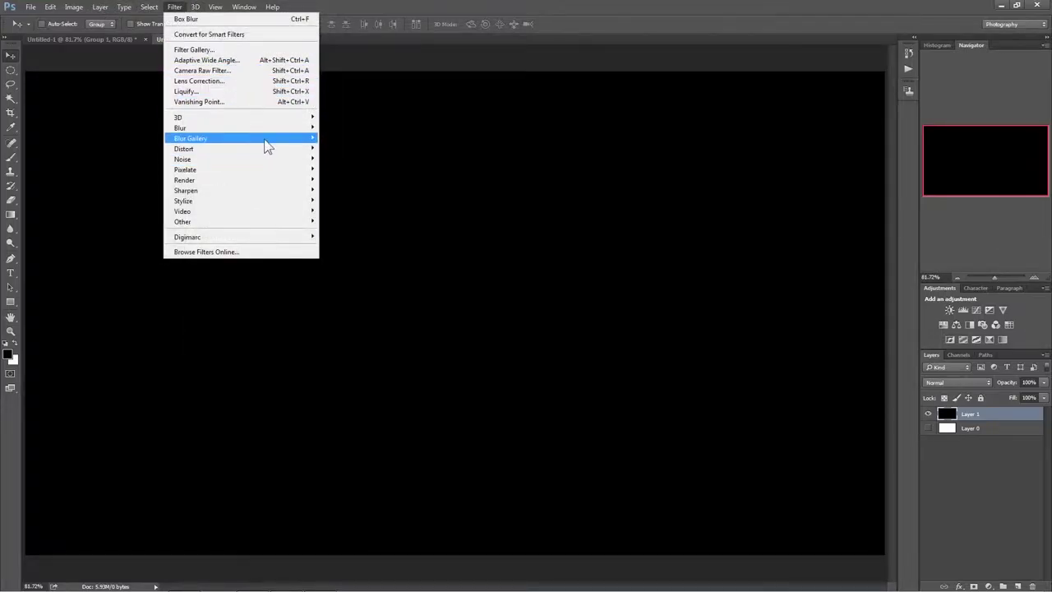
{"action": "mouse_move", "coordinate": [258, 157]}
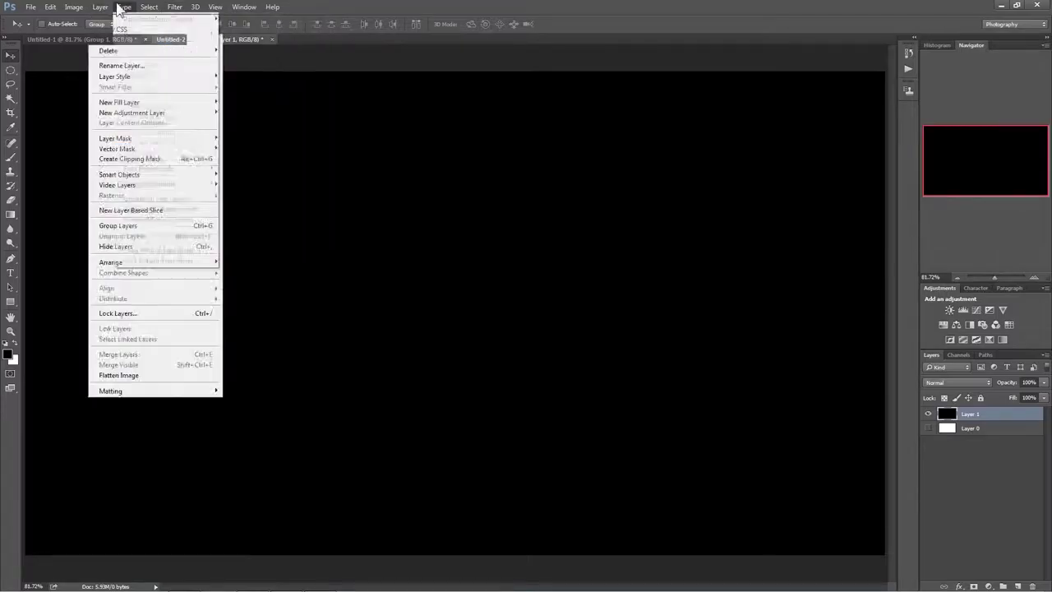
{"action": "mouse_move", "coordinate": [154, 9]}
{"action": "left_click", "coordinate": [435, 359]}
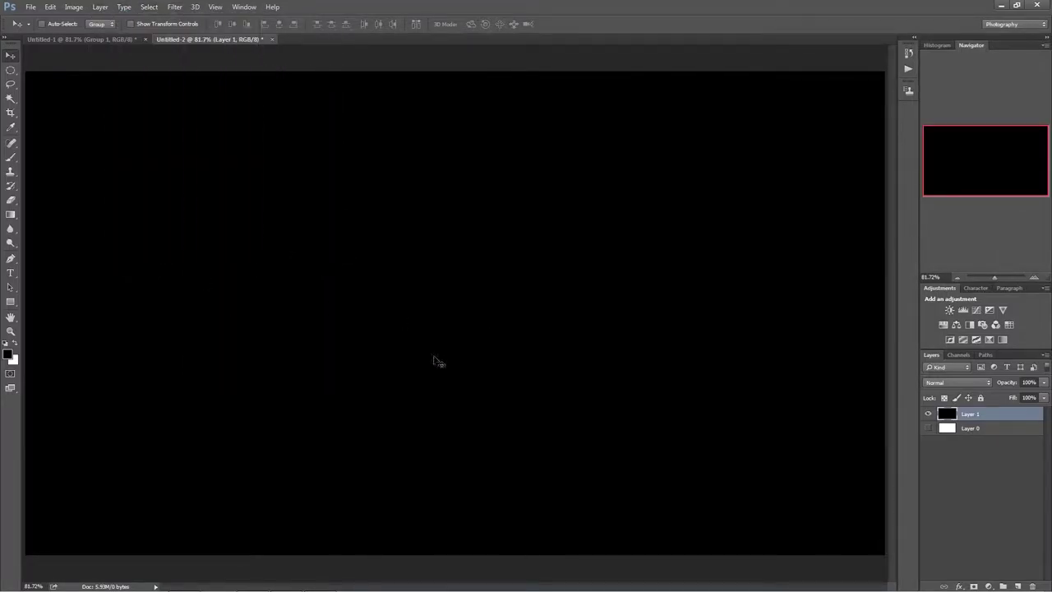
{"action": "left_click", "coordinate": [320, 581]}
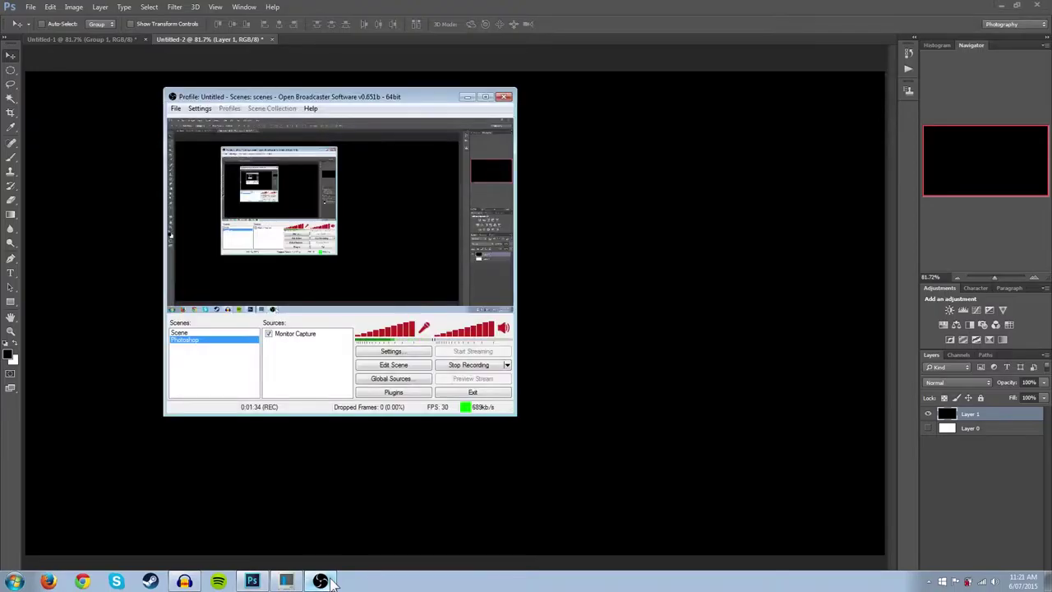
{"action": "key", "text": "alt+Tab"}
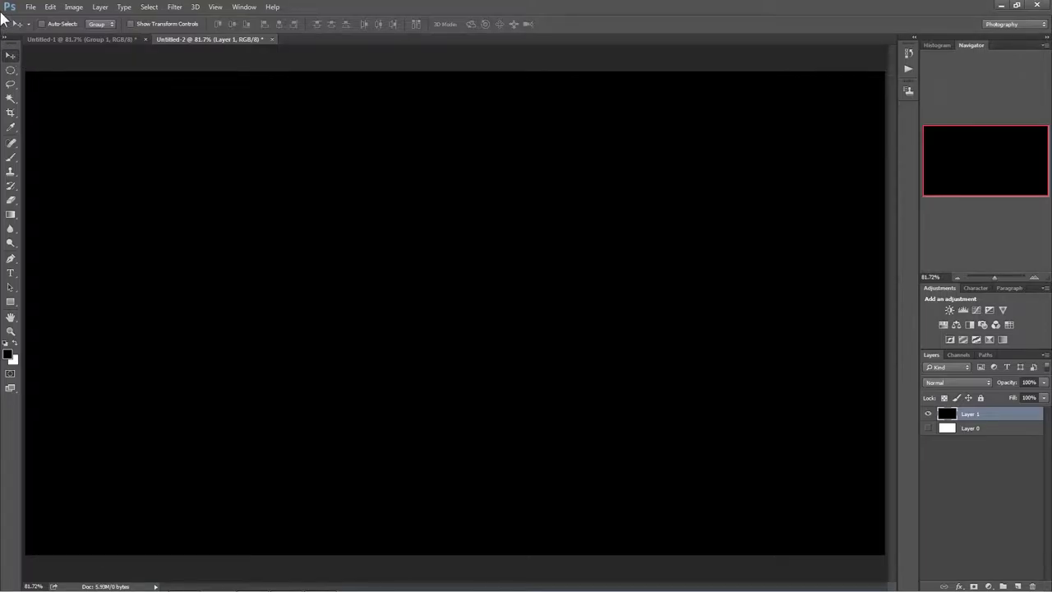
Cover Layer 1 with monochromatic Gaussian noise using Add Noise
{"action": "left_click", "coordinate": [174, 6]}
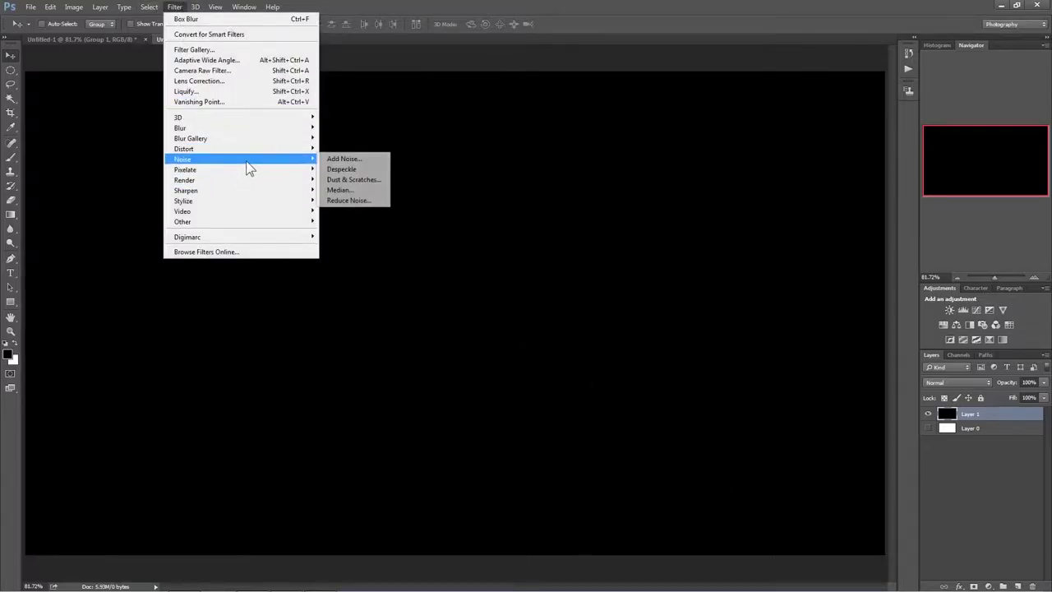
{"action": "left_click", "coordinate": [377, 163]}
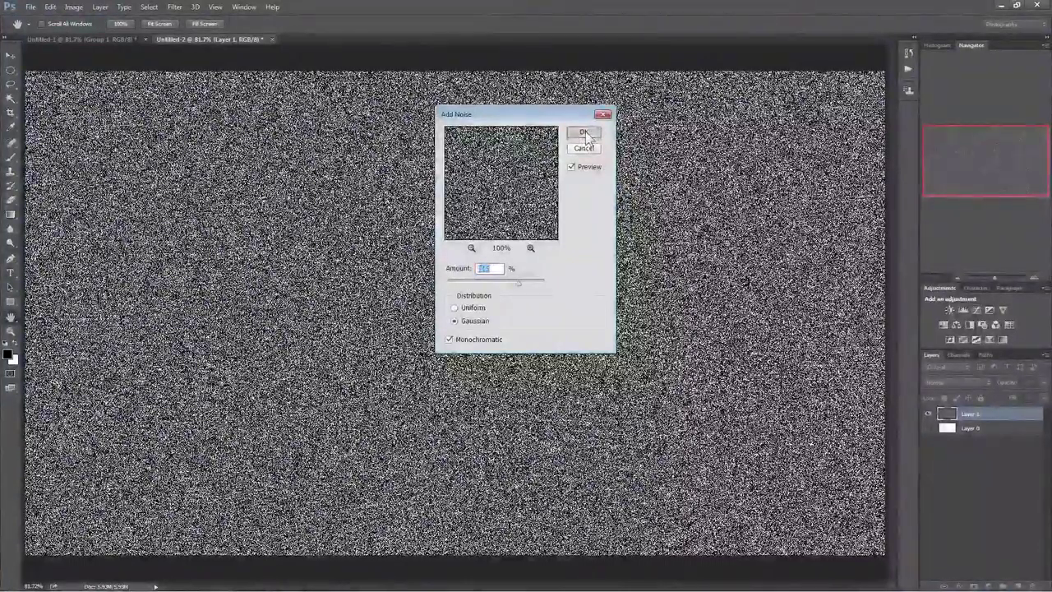
{"action": "left_click", "coordinate": [584, 133]}
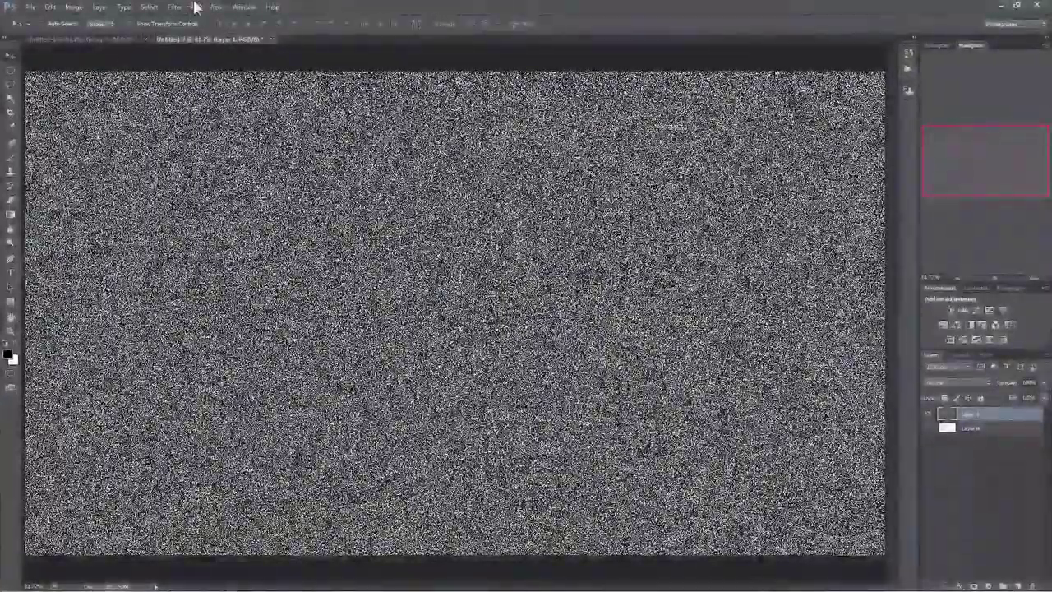
Soften the noise with a 0.5 px Gaussian Blur
{"action": "left_click", "coordinate": [175, 6]}
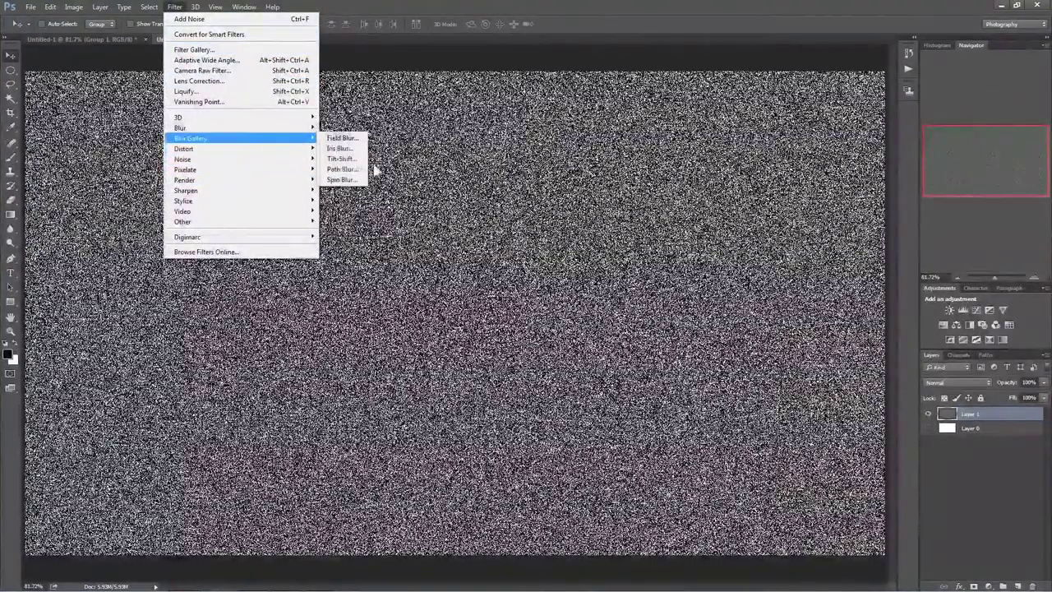
{"action": "mouse_move", "coordinate": [278, 157]}
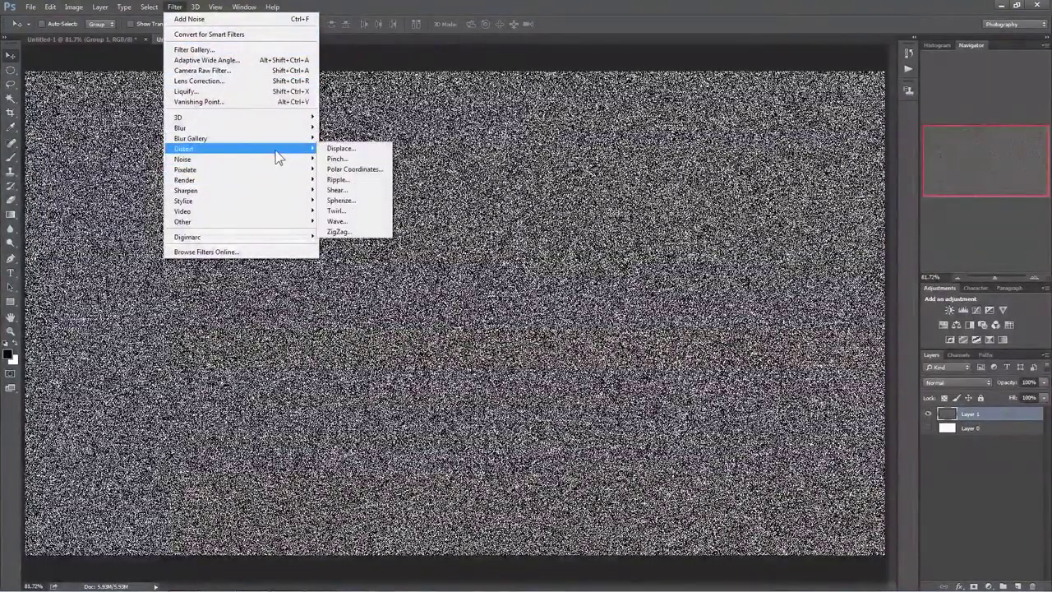
{"action": "mouse_move", "coordinate": [258, 129]}
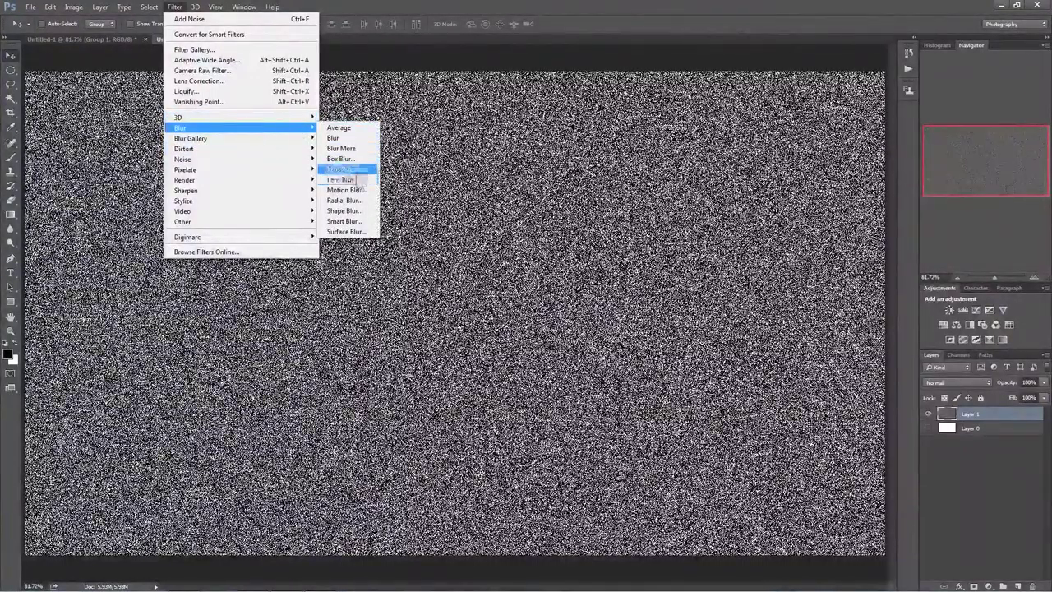
{"action": "left_click", "coordinate": [353, 169]}
{"action": "type", "text": "1"}
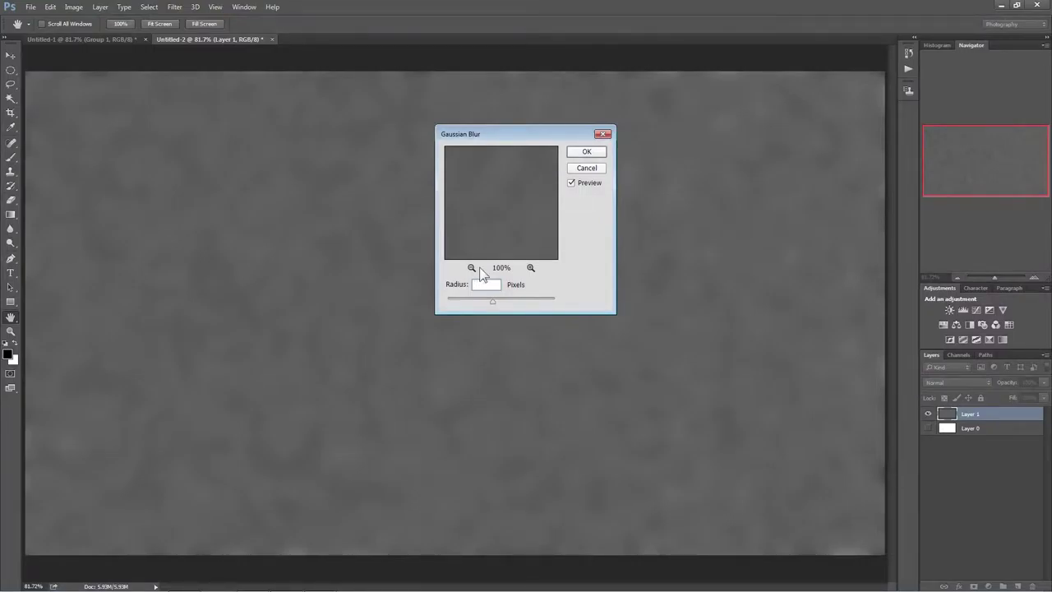
{"action": "type", "text": "0.5"}
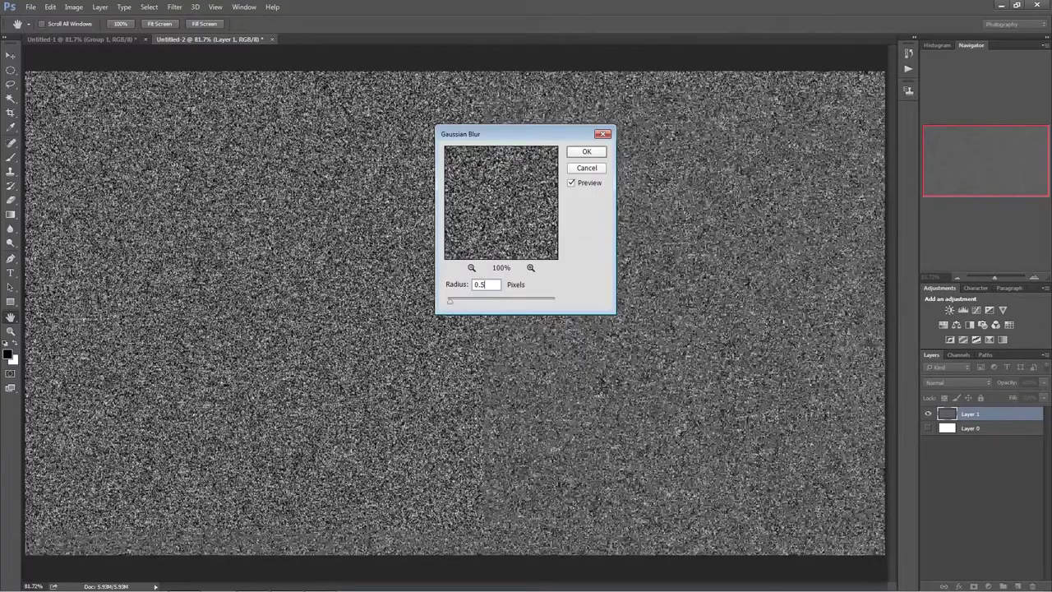
{"action": "left_click", "coordinate": [586, 151]}
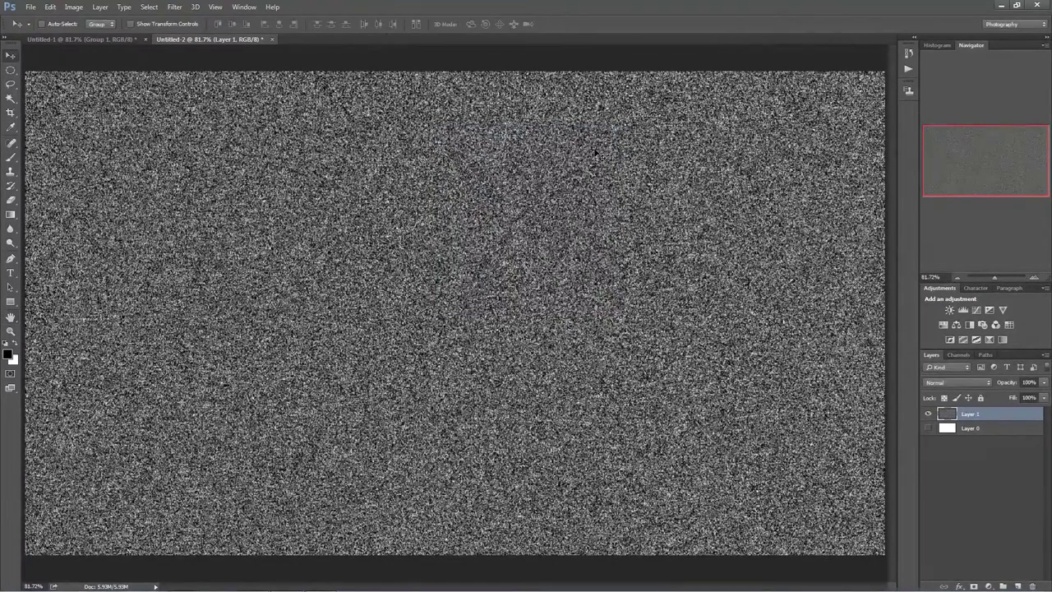
{"action": "key", "text": "ctrl+l"}
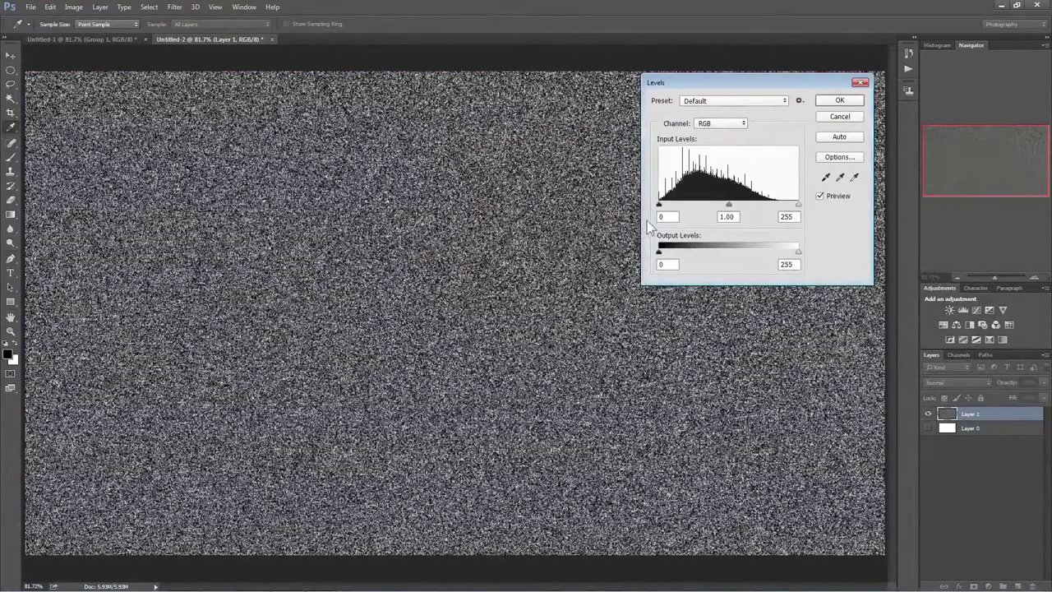
Apply Levels with black input 200 and midtone 0.42 to leave sparse stars
{"action": "left_click", "coordinate": [671, 218]}
{"action": "type", "text": "200"}
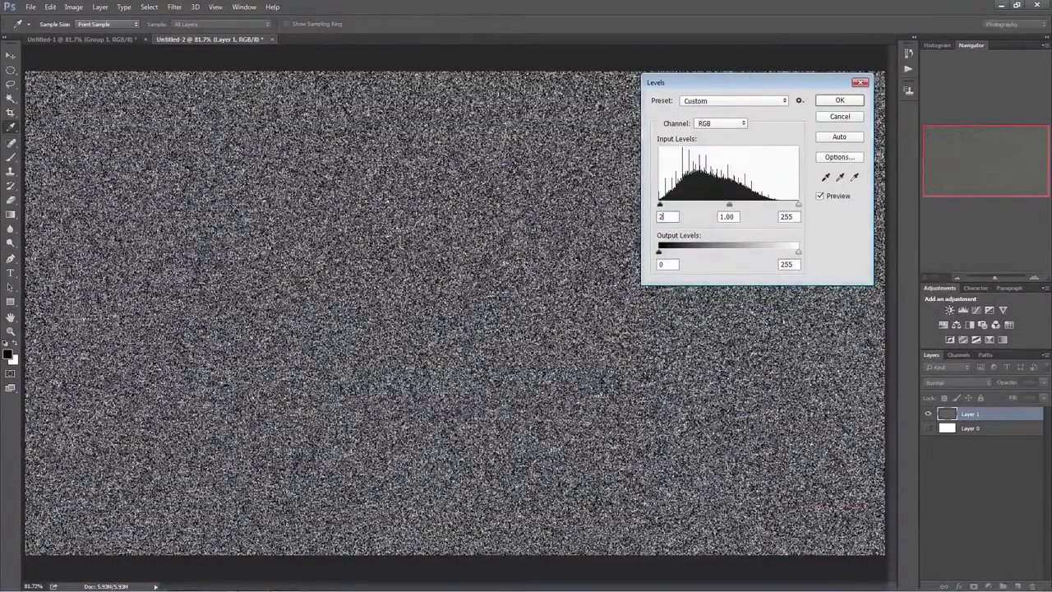
{"action": "double_click", "coordinate": [740, 217]}
{"action": "type", "text": ".42"}
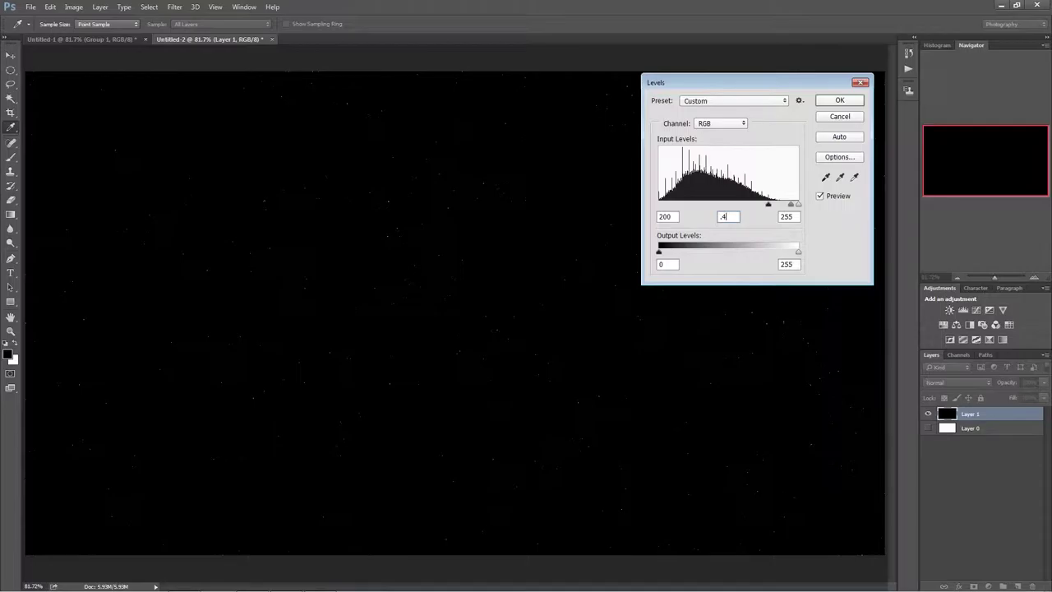
{"action": "left_click", "coordinate": [839, 101]}
{"action": "key", "text": "v"}
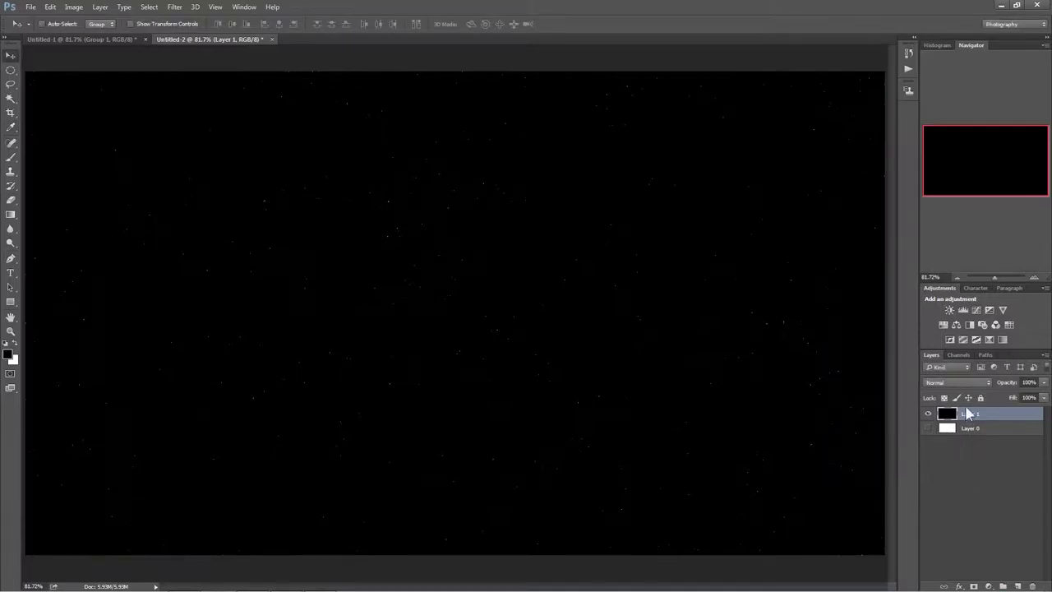
Load the Blue channel as a selection and fill it with white on a new Layer 2
{"action": "left_click", "coordinate": [956, 355]}
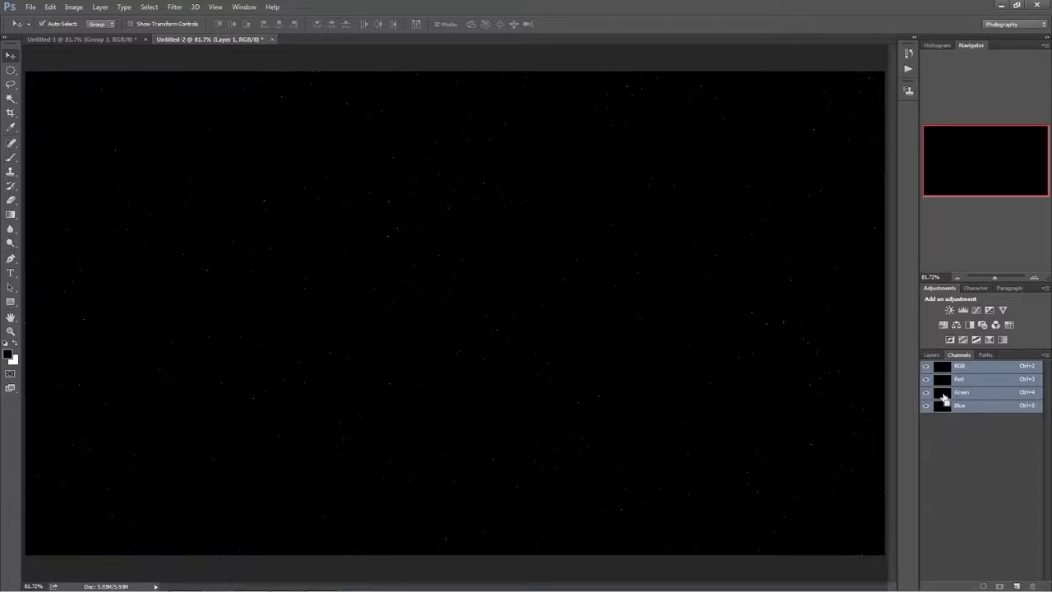
{"action": "left_click", "coordinate": [958, 408], "text": "ctrl"}
{"action": "left_click", "coordinate": [931, 355]}
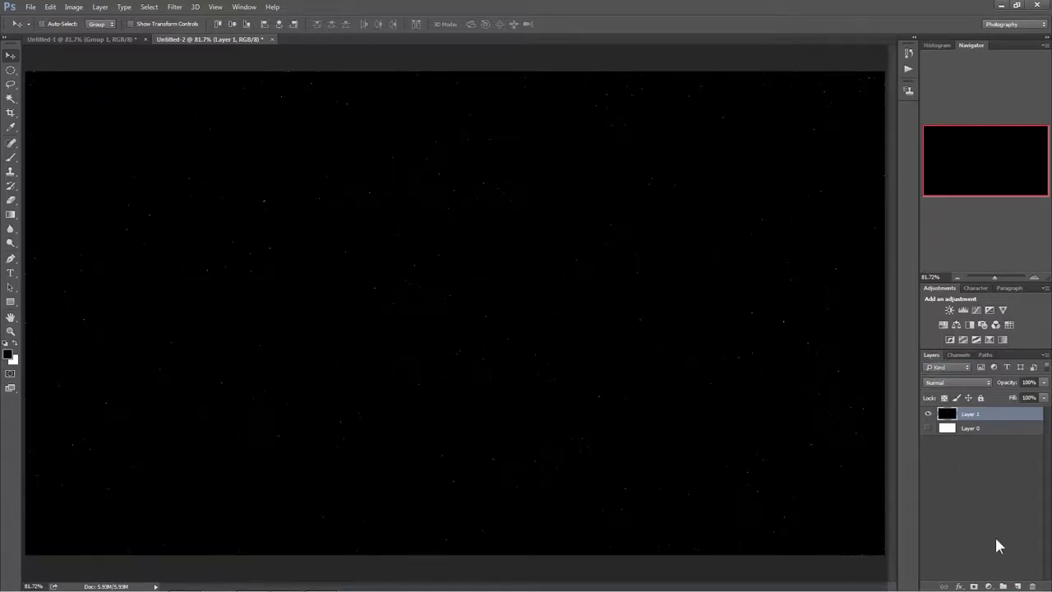
{"action": "left_click", "coordinate": [1017, 586]}
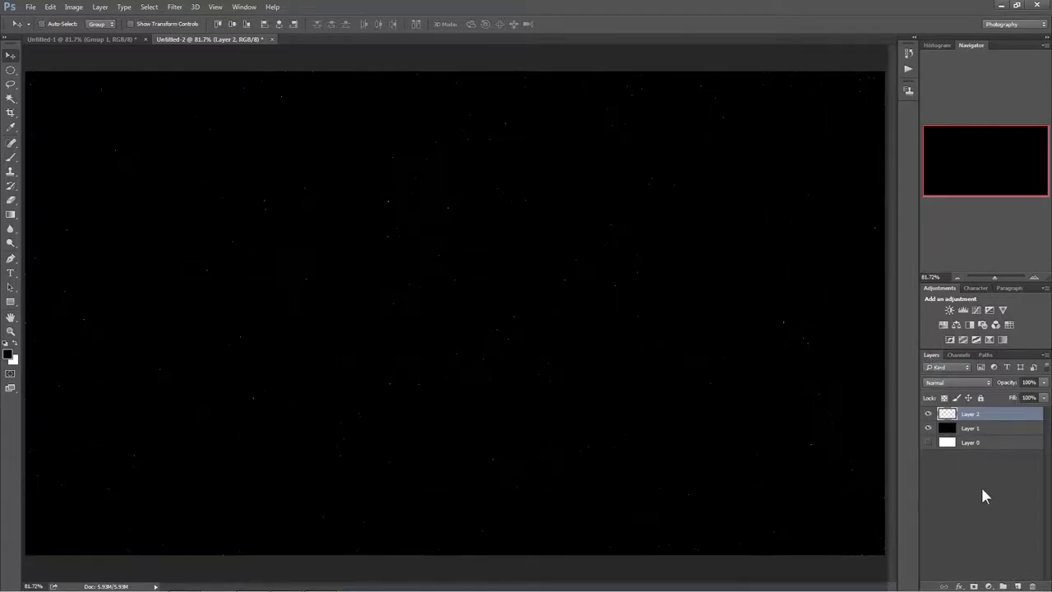
{"action": "key", "text": "ctrl+BackSpace"}
Add an empty Layer 3 and attempt a Box Blur, dismissing the resulting error
{"action": "left_click", "coordinate": [1018, 585]}
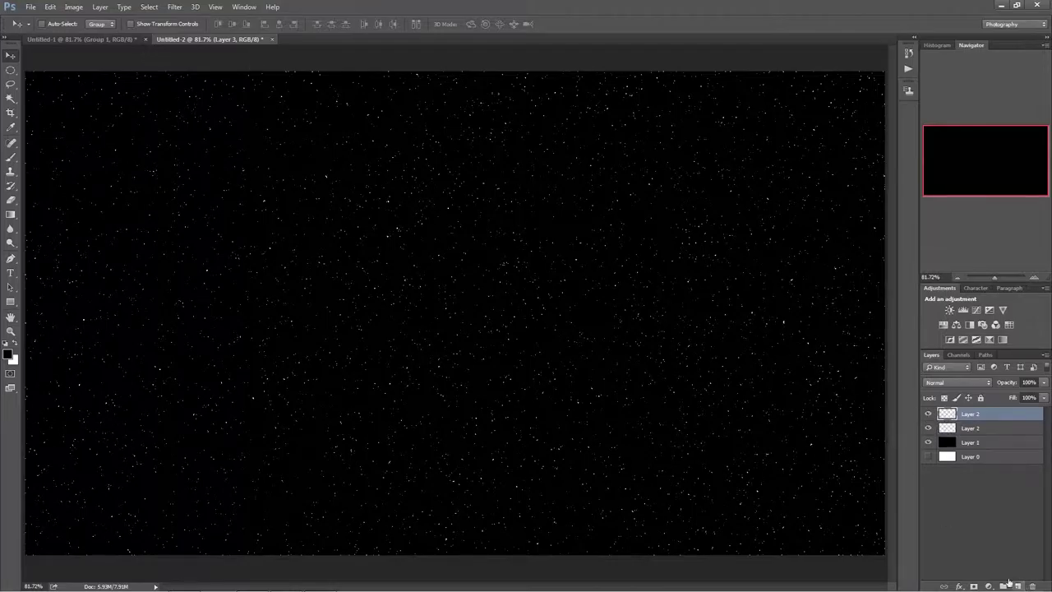
{"action": "left_click", "coordinate": [174, 7]}
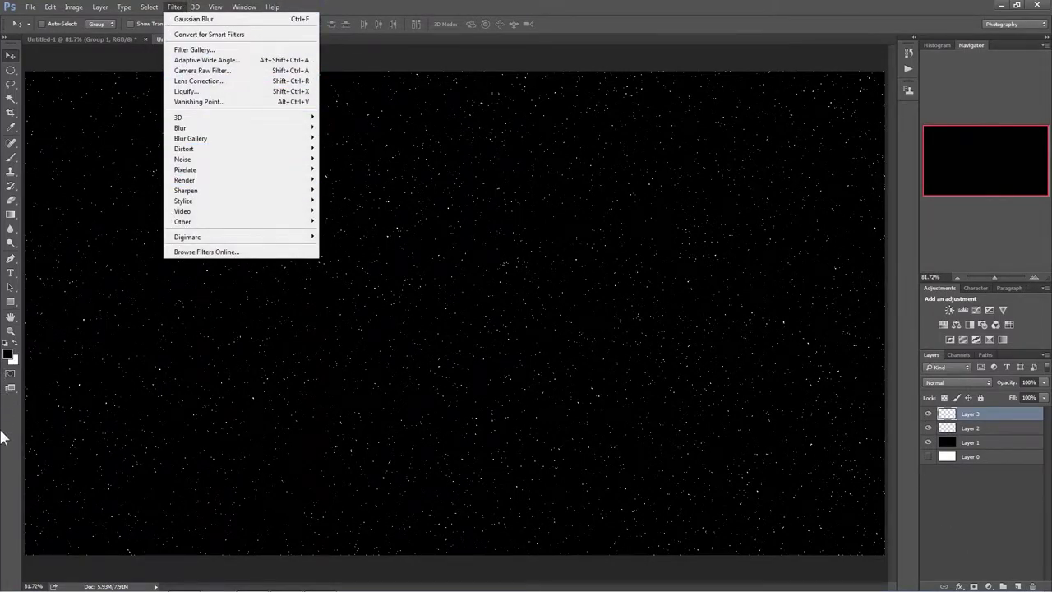
{"action": "key", "text": "Escape"}
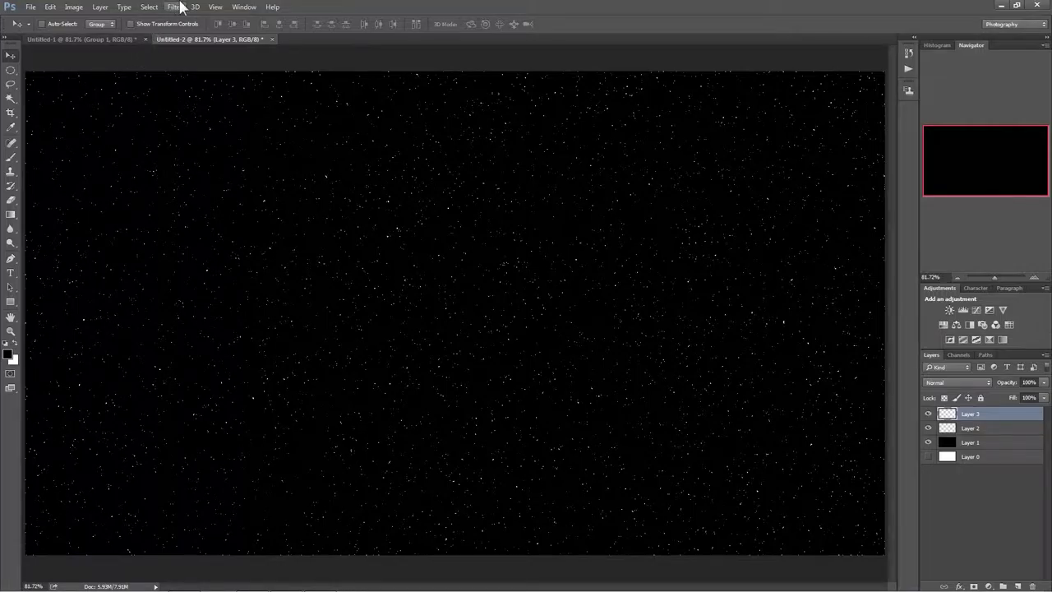
{"action": "left_click", "coordinate": [181, 6]}
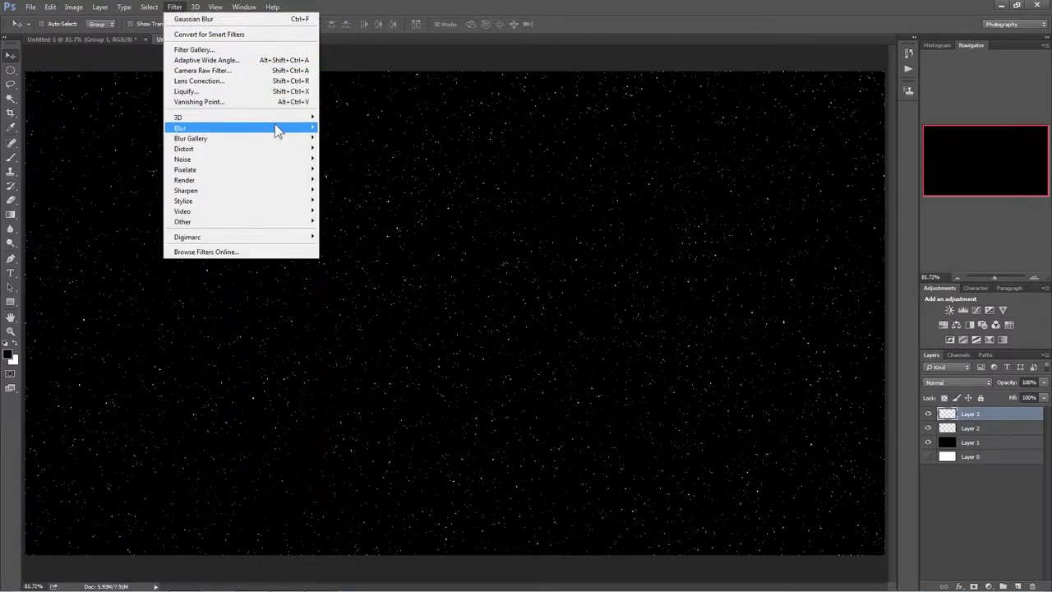
{"action": "mouse_move", "coordinate": [278, 124]}
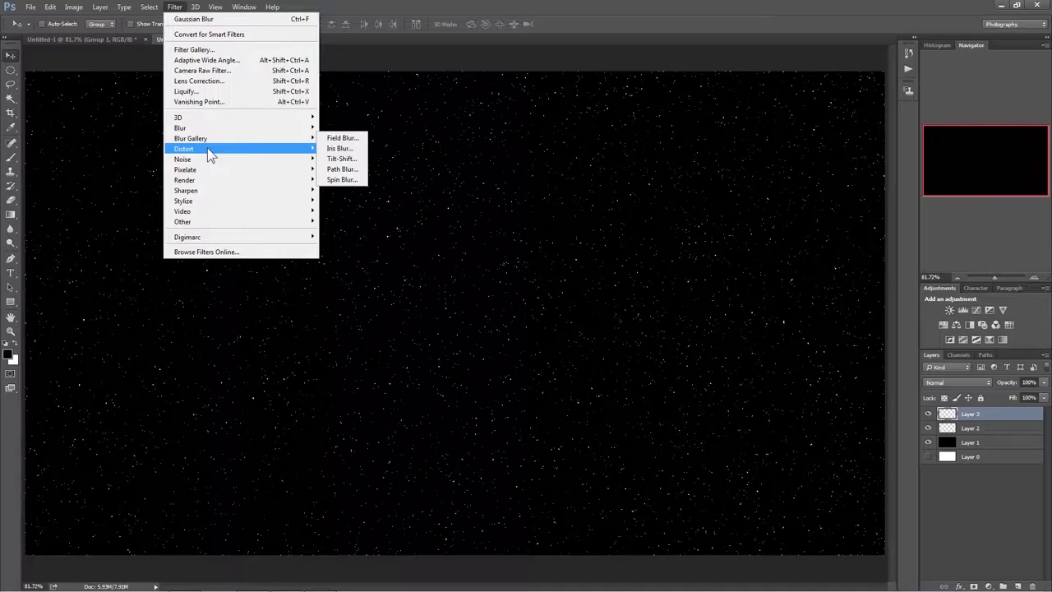
{"action": "mouse_move", "coordinate": [209, 155]}
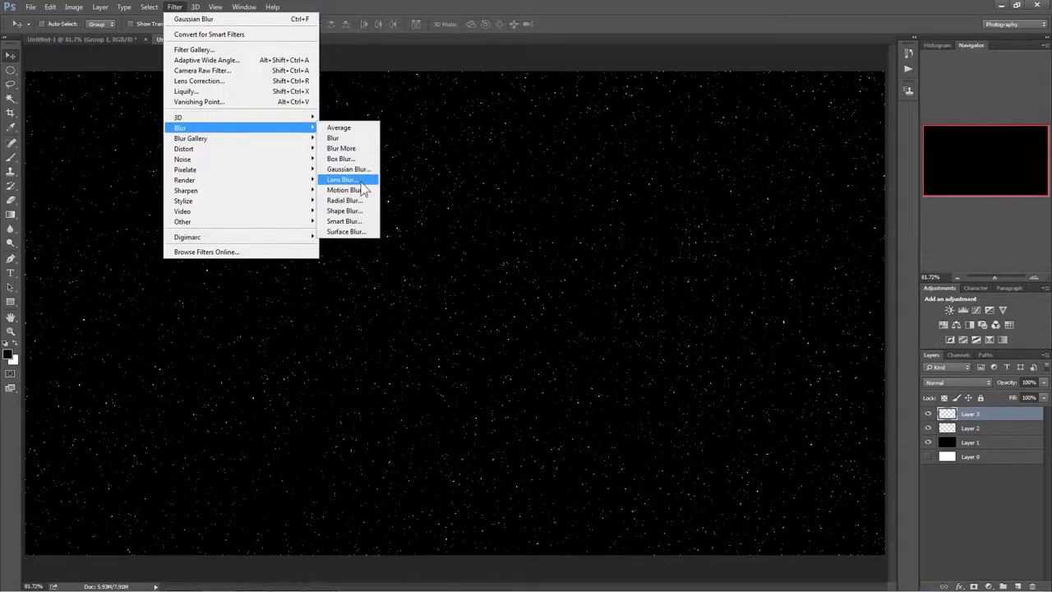
{"action": "left_click", "coordinate": [362, 159]}
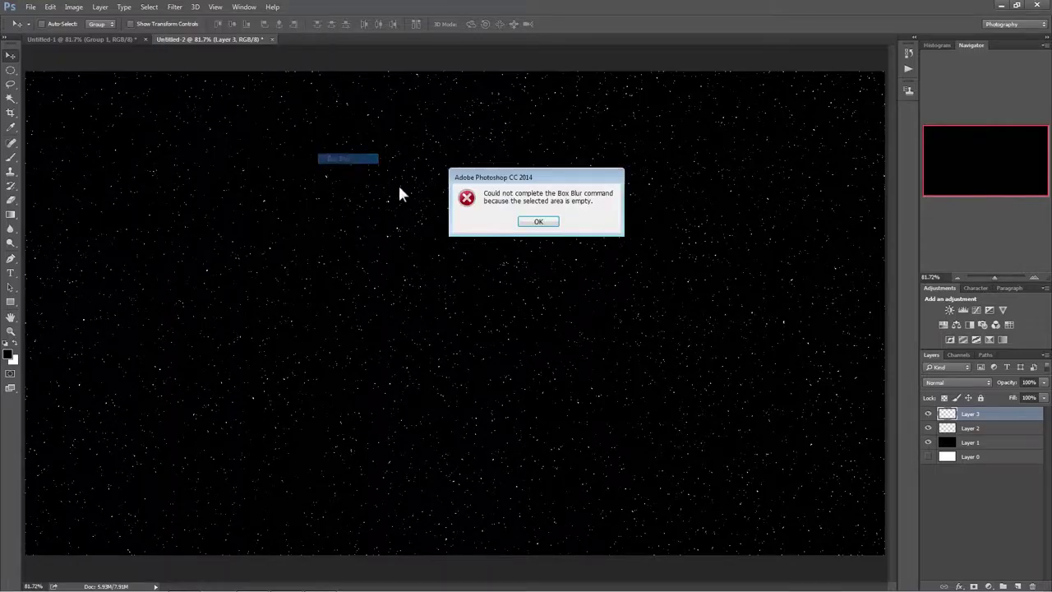
{"action": "left_click", "coordinate": [539, 226]}
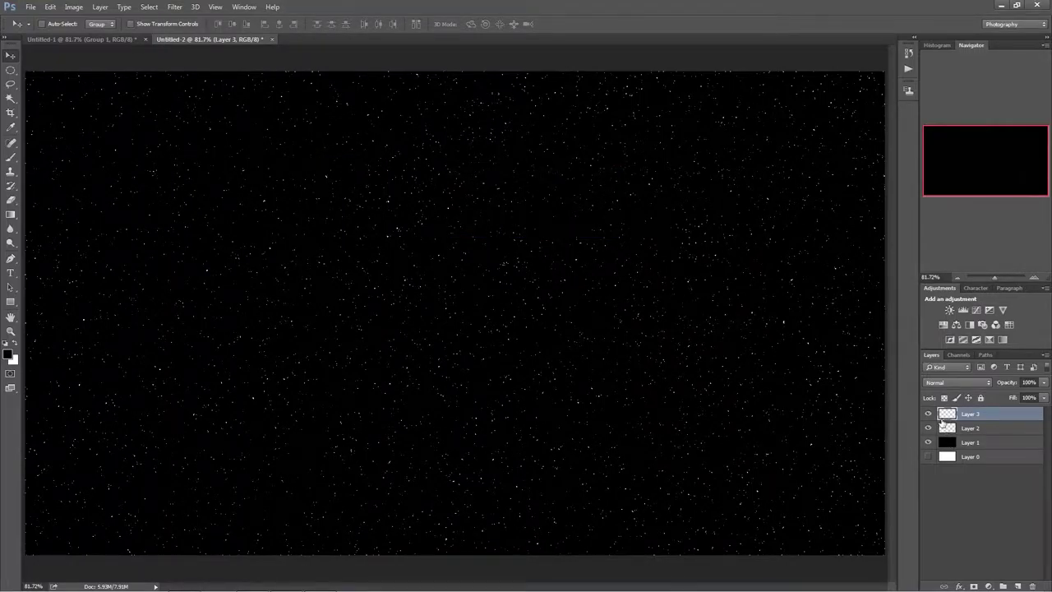
Apply a Box Blur to the Layer 2 stars, then reselect Layer 3
{"action": "left_click", "coordinate": [970, 429]}
{"action": "left_click", "coordinate": [174, 6]}
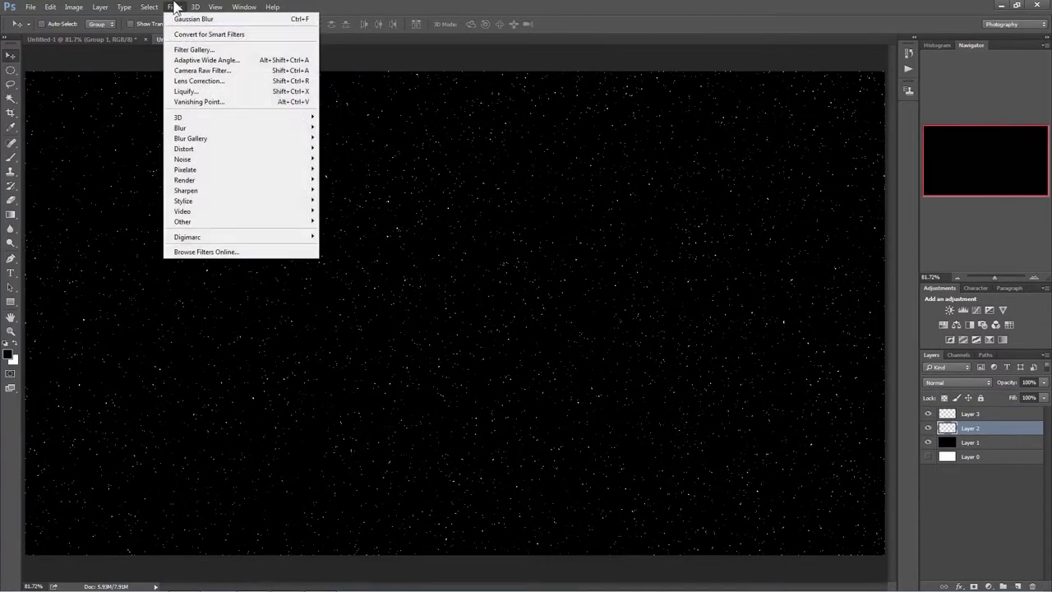
{"action": "mouse_move", "coordinate": [222, 129]}
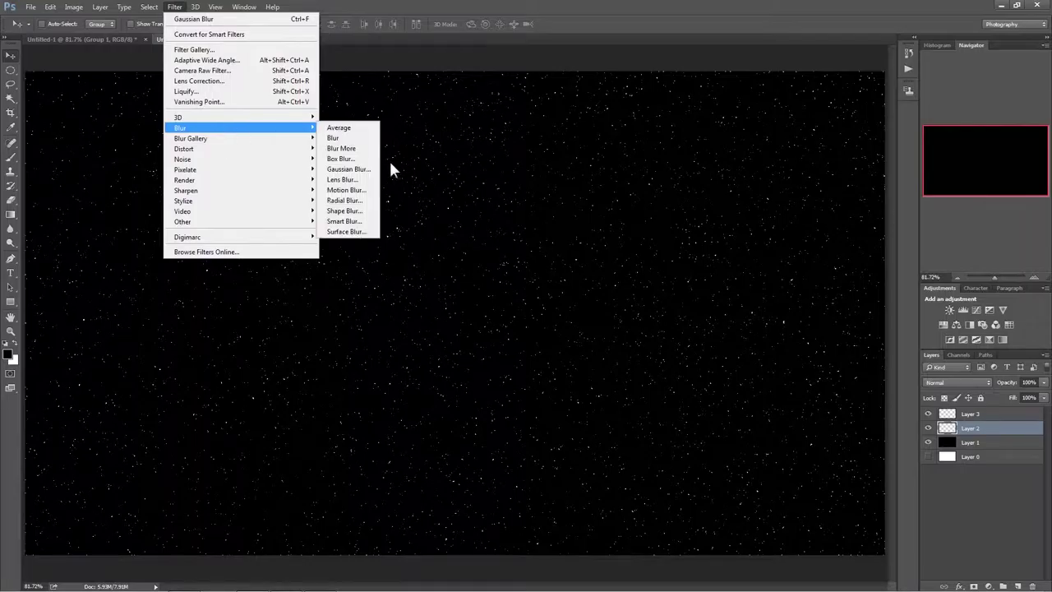
{"action": "left_click", "coordinate": [345, 159]}
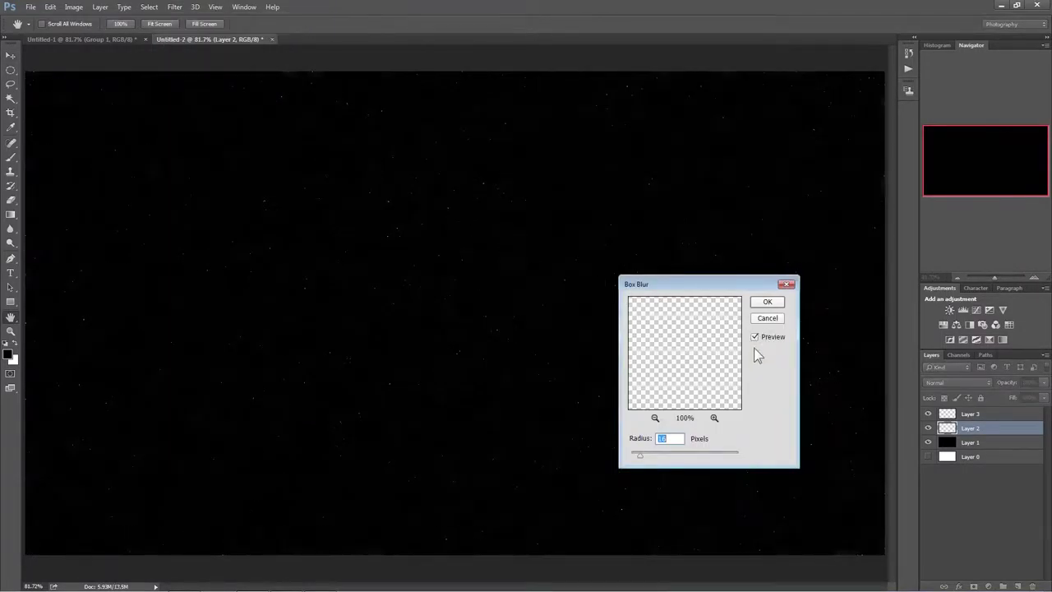
{"action": "left_click", "coordinate": [768, 302]}
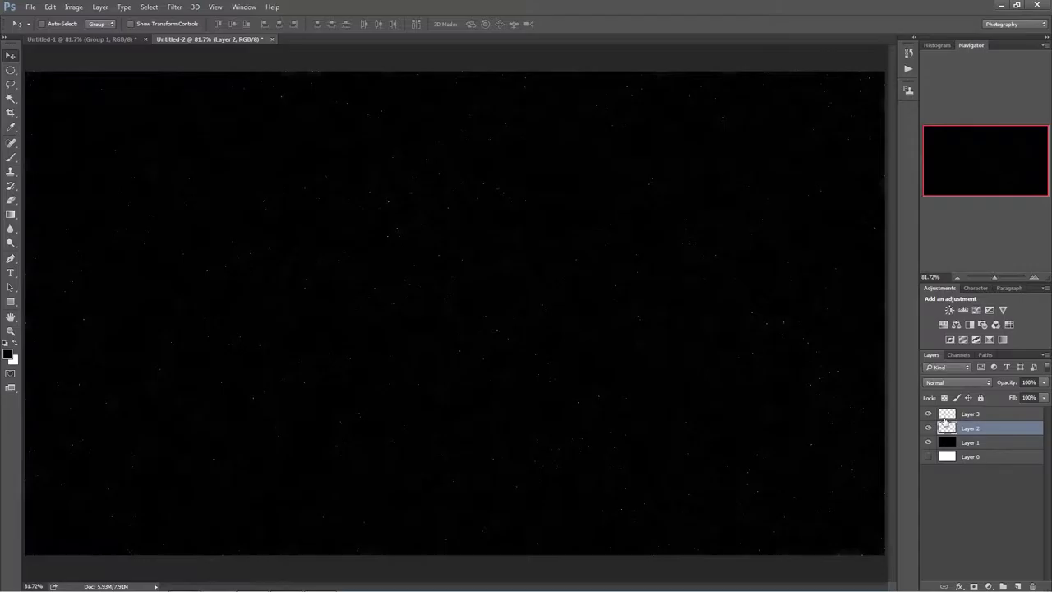
{"action": "left_click", "coordinate": [969, 413]}
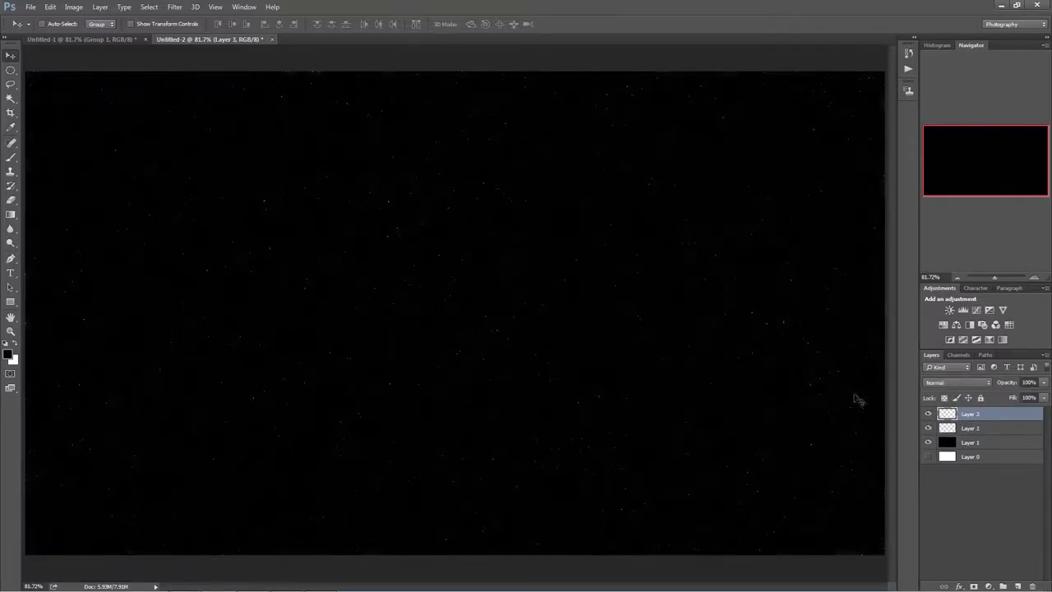
{"action": "left_click", "coordinate": [175, 7]}
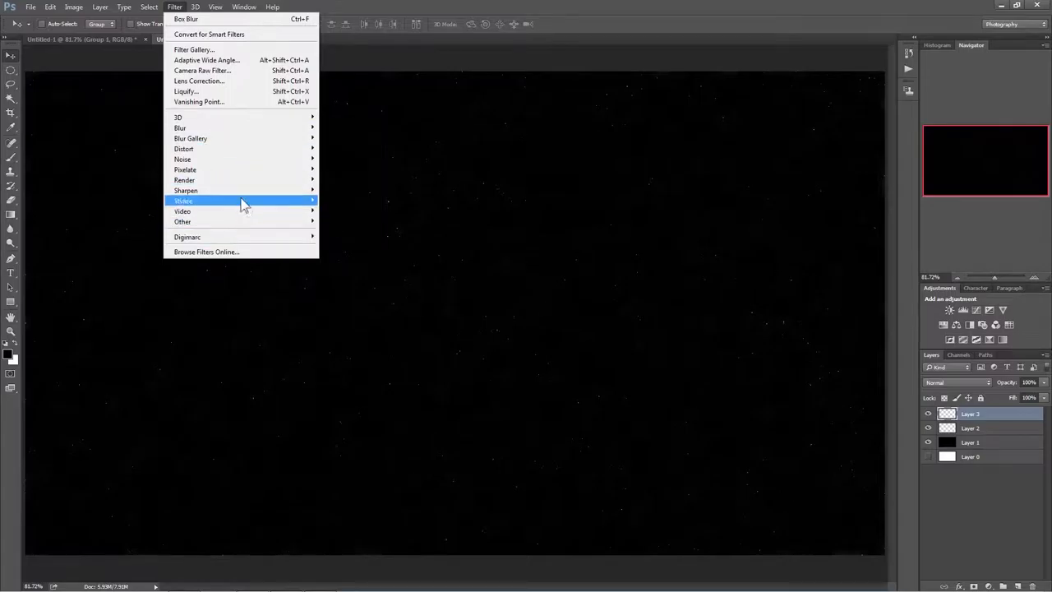
Render Clouds on Layer 3, duplicate it, and set the top copy to 10% opacity
{"action": "mouse_move", "coordinate": [271, 179]}
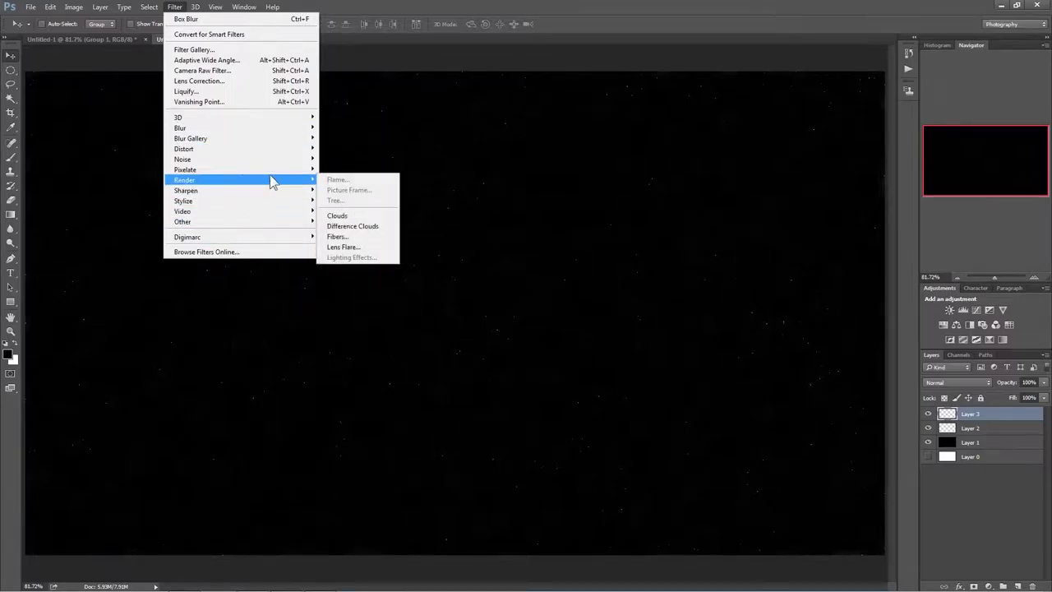
{"action": "left_click", "coordinate": [374, 217]}
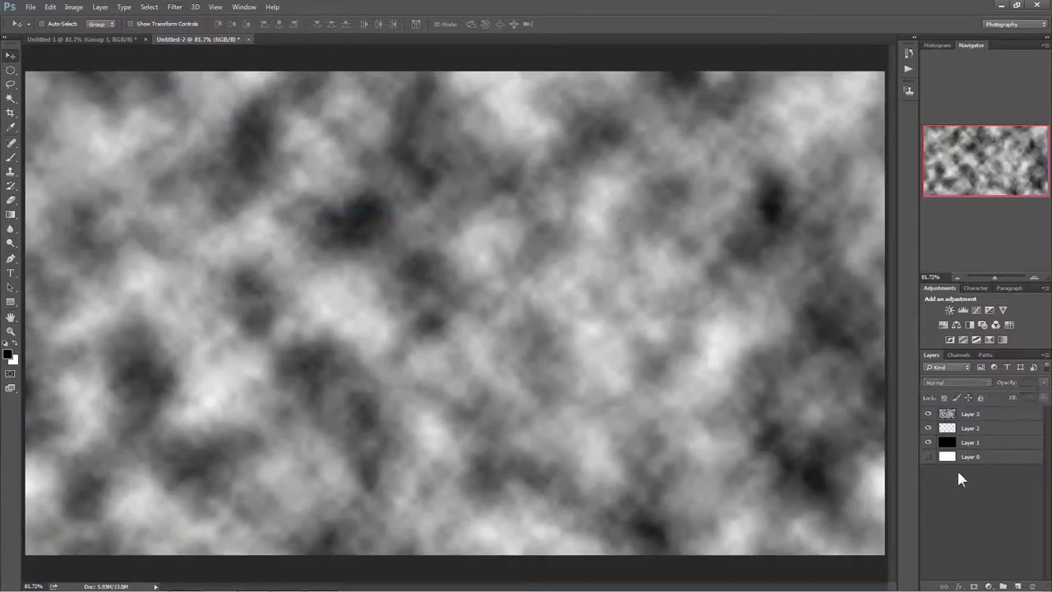
{"action": "key", "text": "ctrl+j"}
{"action": "key", "text": "ctrl+j"}
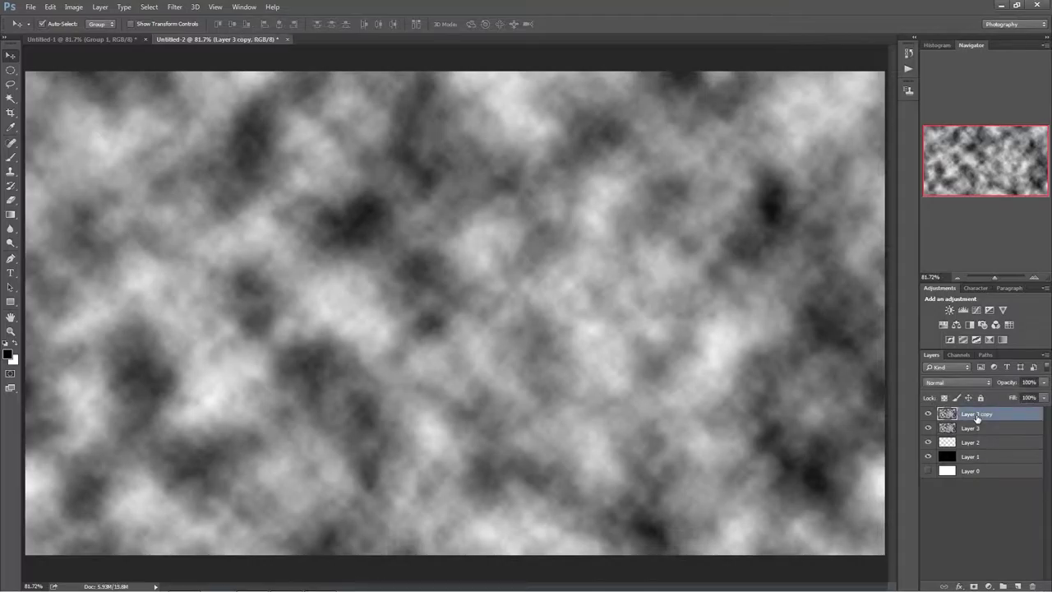
{"action": "left_click", "coordinate": [1029, 383]}
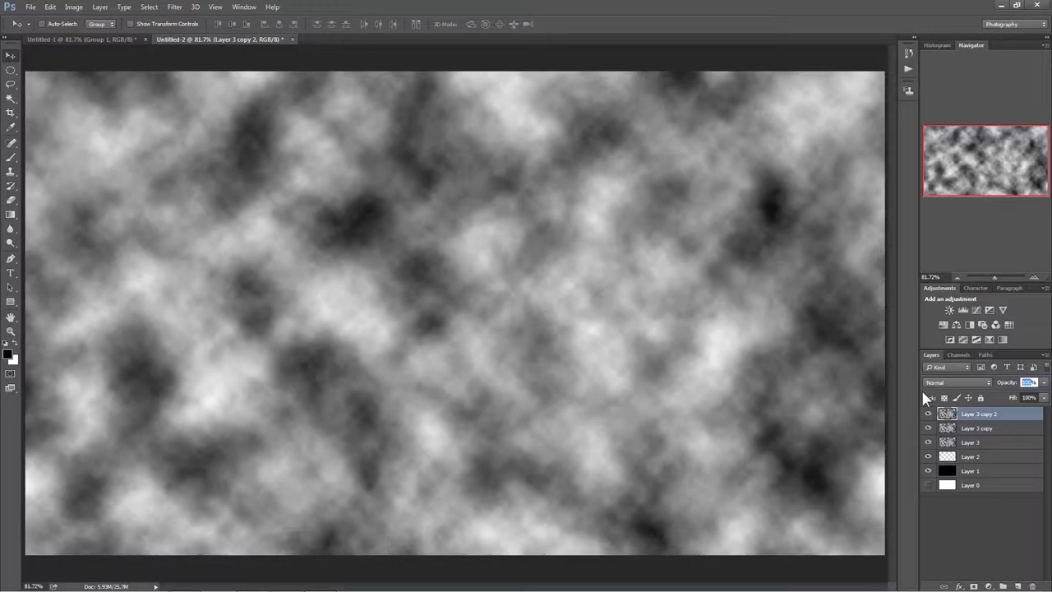
{"action": "type", "text": "10"}
{"action": "key", "text": "Return"}
Set Layer 3 copy and Layer 3 to Color Dodge, then add an empty layer on top
{"action": "left_click", "coordinate": [962, 429]}
{"action": "left_click", "coordinate": [945, 383]}
{"action": "left_click", "coordinate": [954, 241]}
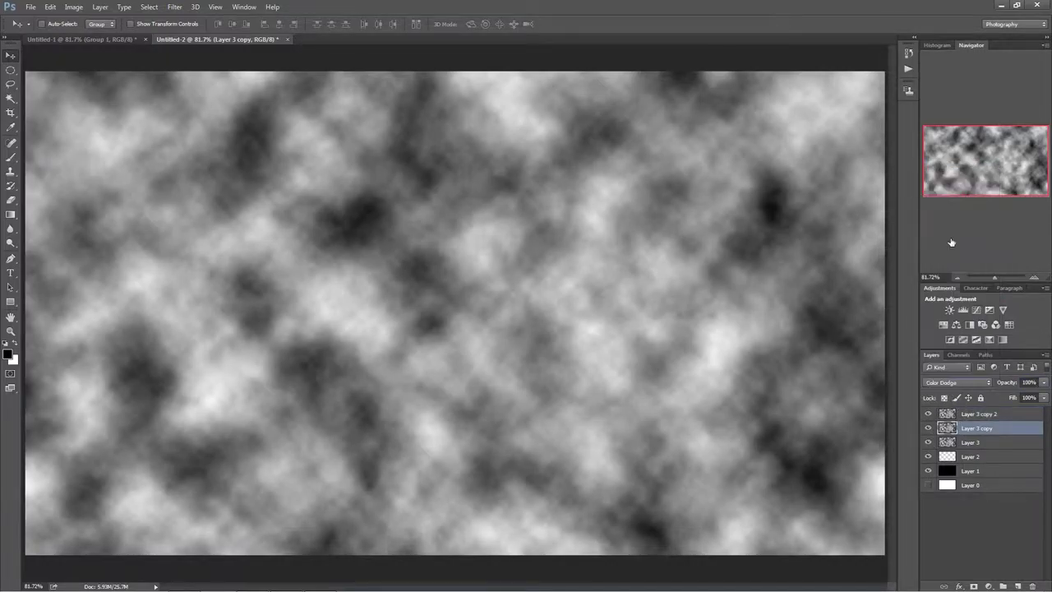
{"action": "left_click", "coordinate": [966, 442]}
{"action": "left_click", "coordinate": [959, 382]}
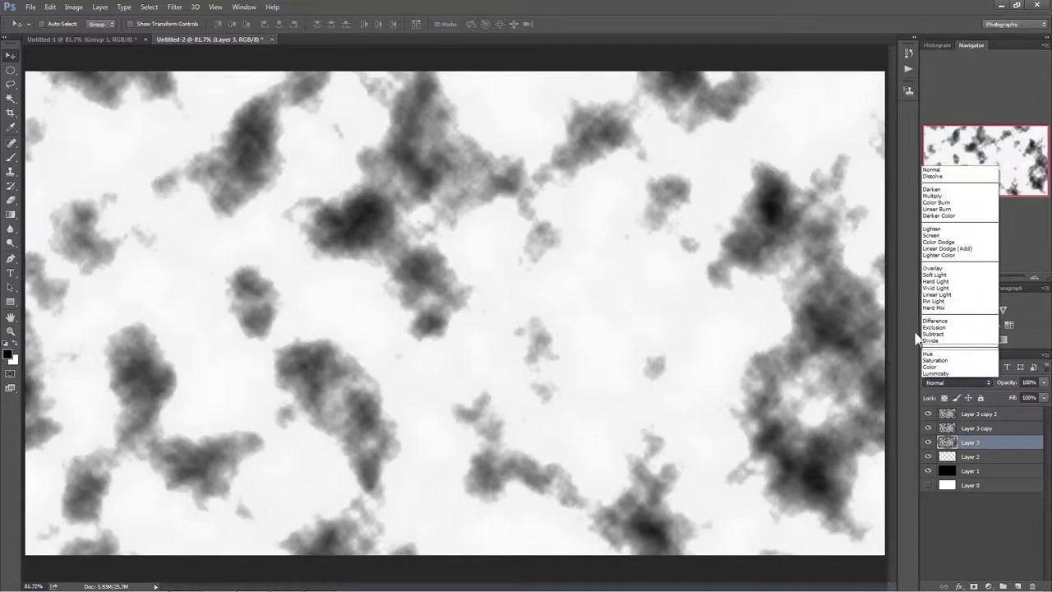
{"action": "left_click", "coordinate": [948, 244]}
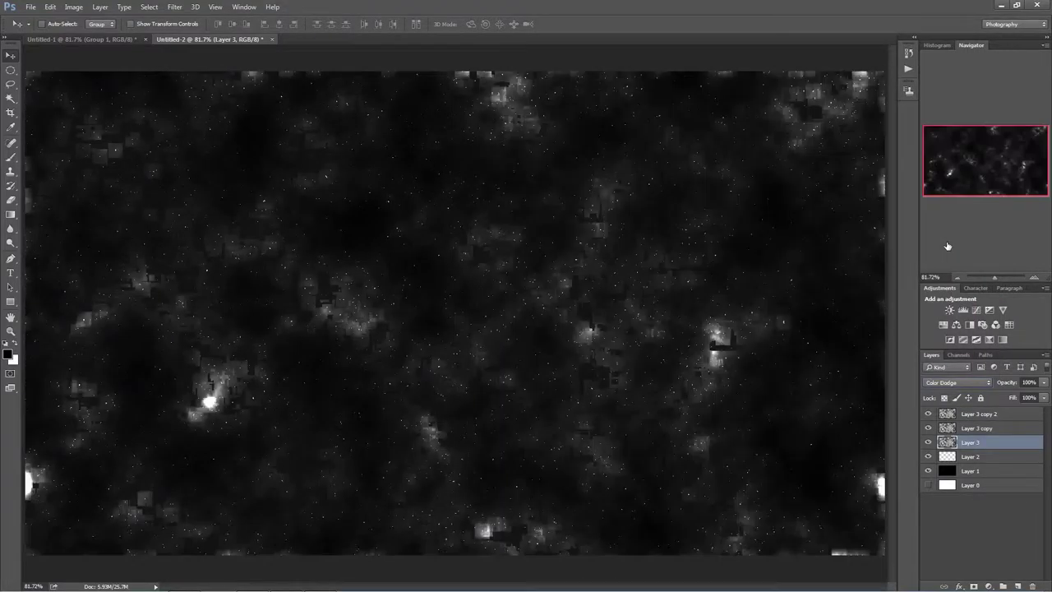
{"action": "left_click", "coordinate": [1008, 535]}
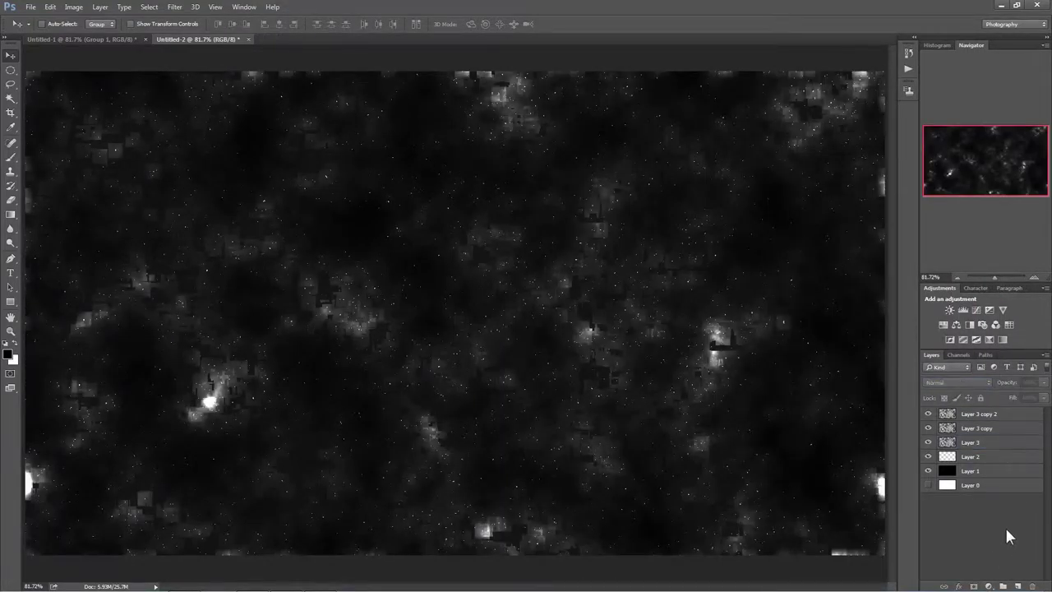
{"action": "left_click", "coordinate": [1018, 586]}
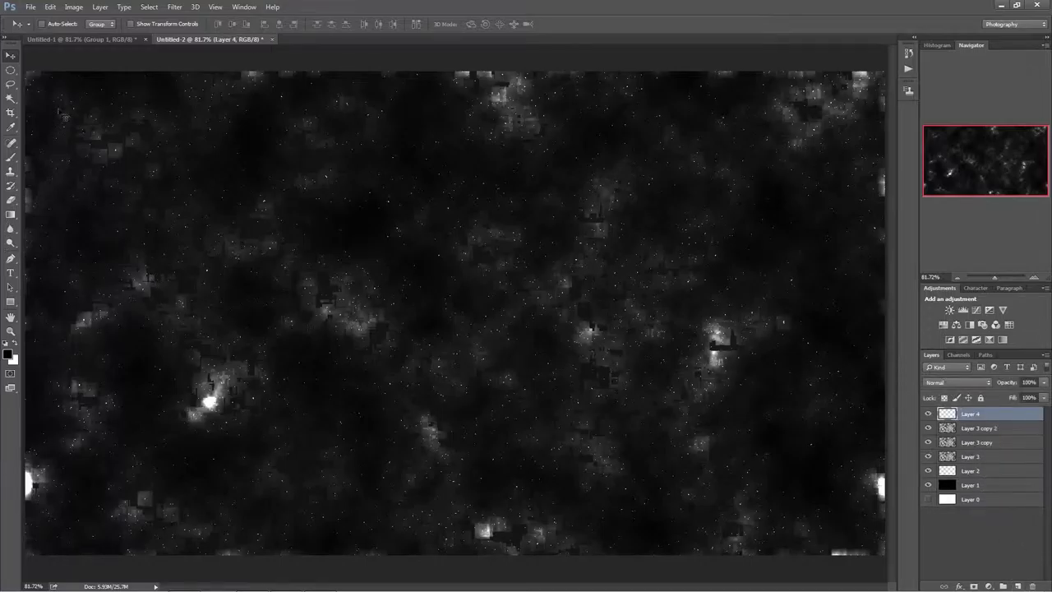
Show the rock texture Layer 2 in Untitled-1 and drag it into the Untitled-2 scene
{"action": "left_click", "coordinate": [93, 37]}
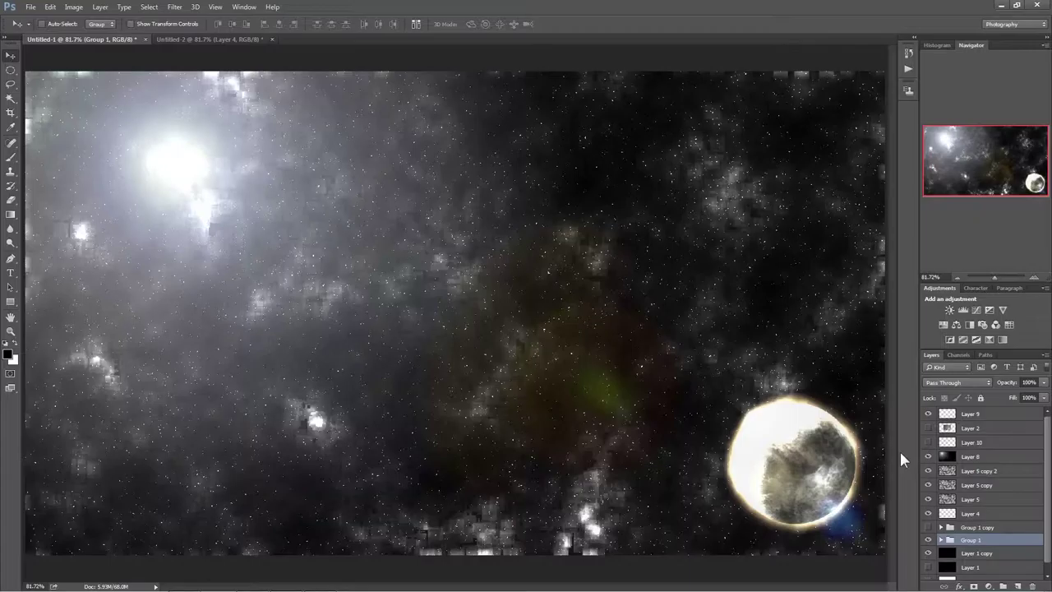
{"action": "left_click", "coordinate": [935, 430]}
{"action": "left_click", "coordinate": [927, 429]}
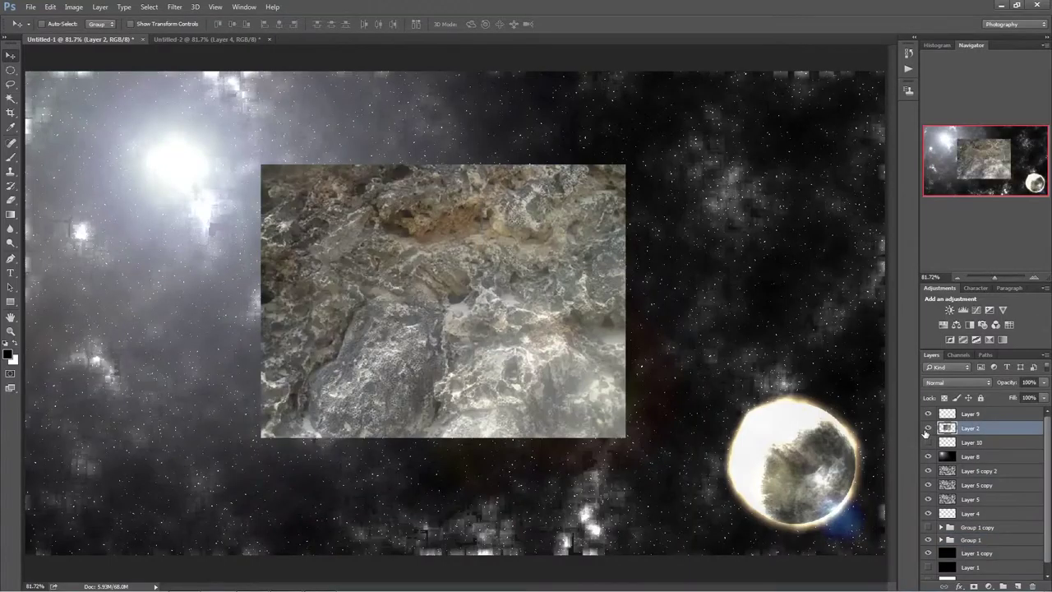
{"action": "left_click_drag", "start_coordinate": [473, 293], "coordinate": [473, 325]}
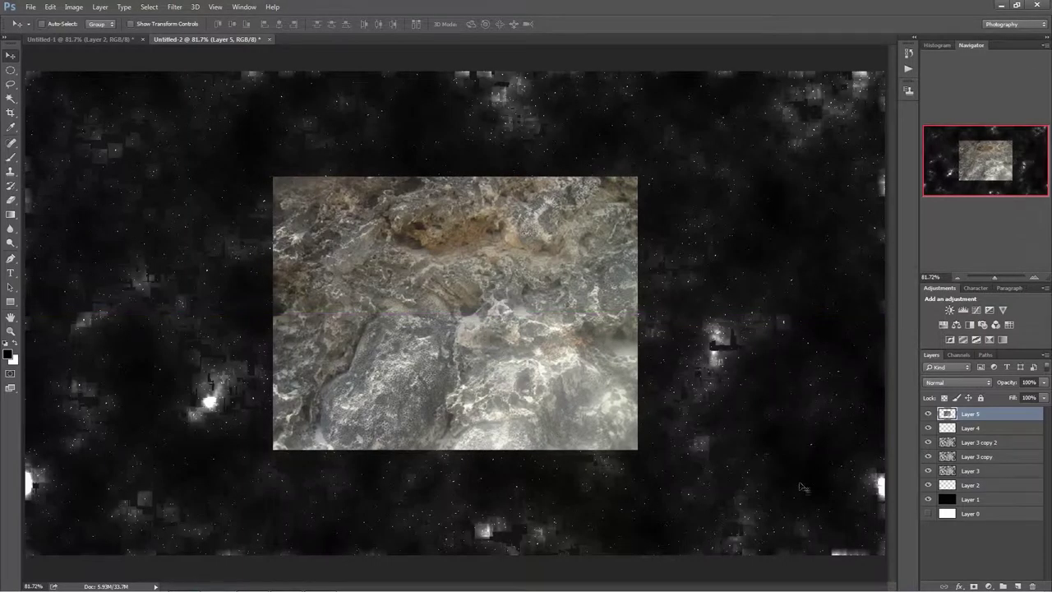
{"action": "left_click", "coordinate": [11, 72]}
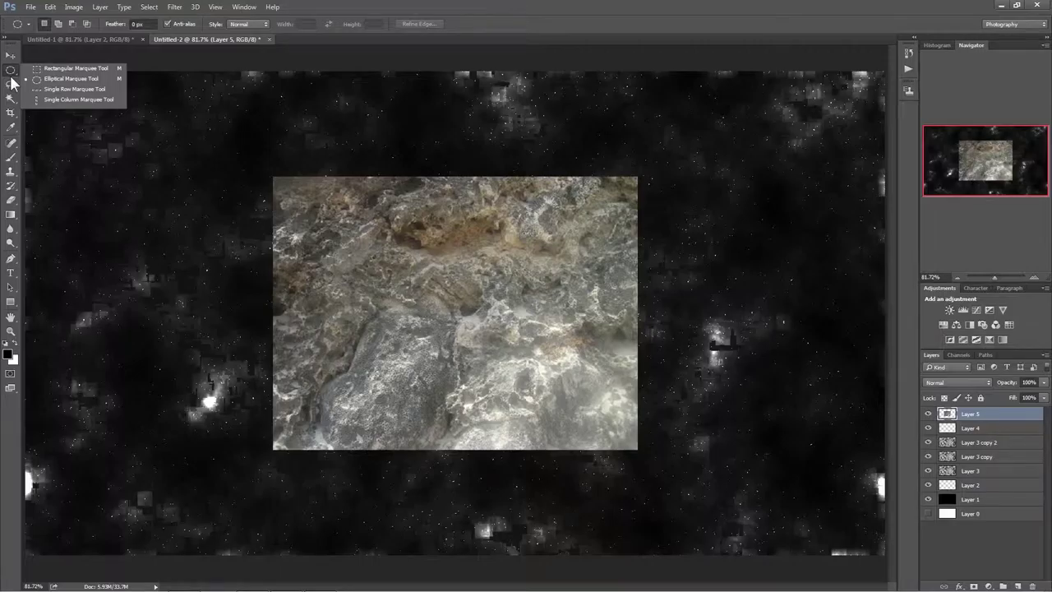
Copy a circular selection of the rock texture to a new layer and hide the original
{"action": "left_click", "coordinate": [498, 8]}
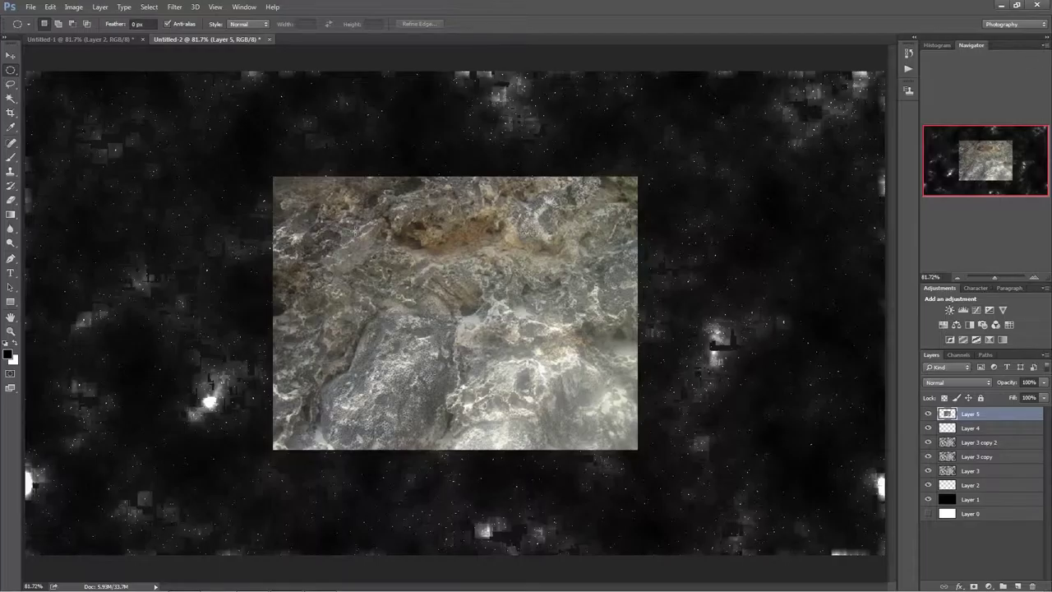
{"action": "left_click_drag", "start_coordinate": [357, 233], "coordinate": [613, 429]}
{"action": "mouse_move", "coordinate": [493, 320]}
{"action": "left_mouse_down"}
{"action": "mouse_move", "coordinate": [509, 290]}
{"action": "mouse_move", "coordinate": [492, 302]}
{"action": "left_mouse_up"}
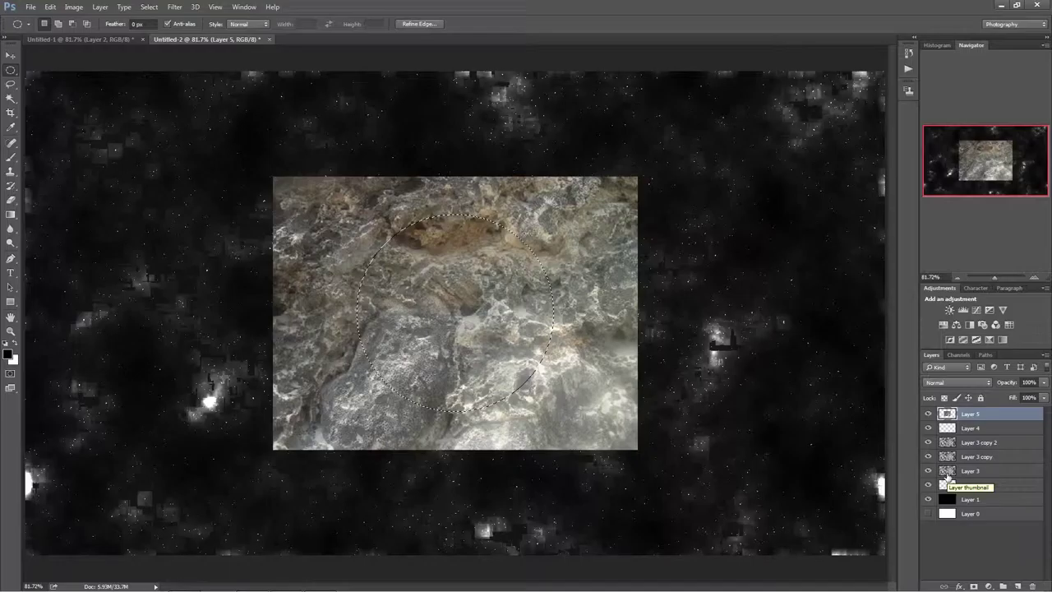
{"action": "key", "text": "ctrl+j"}
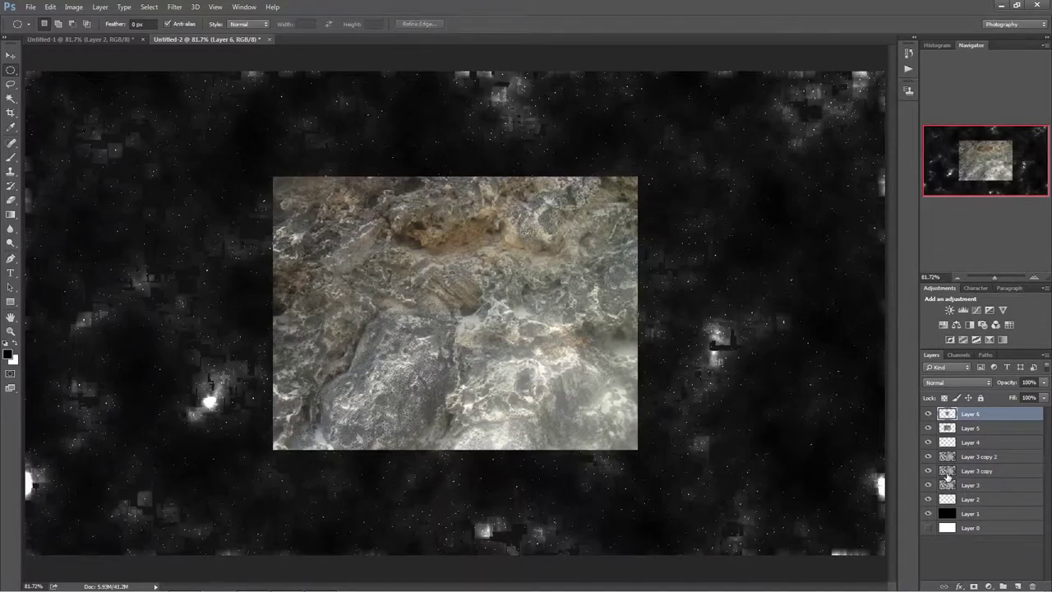
{"action": "left_click", "coordinate": [926, 432]}
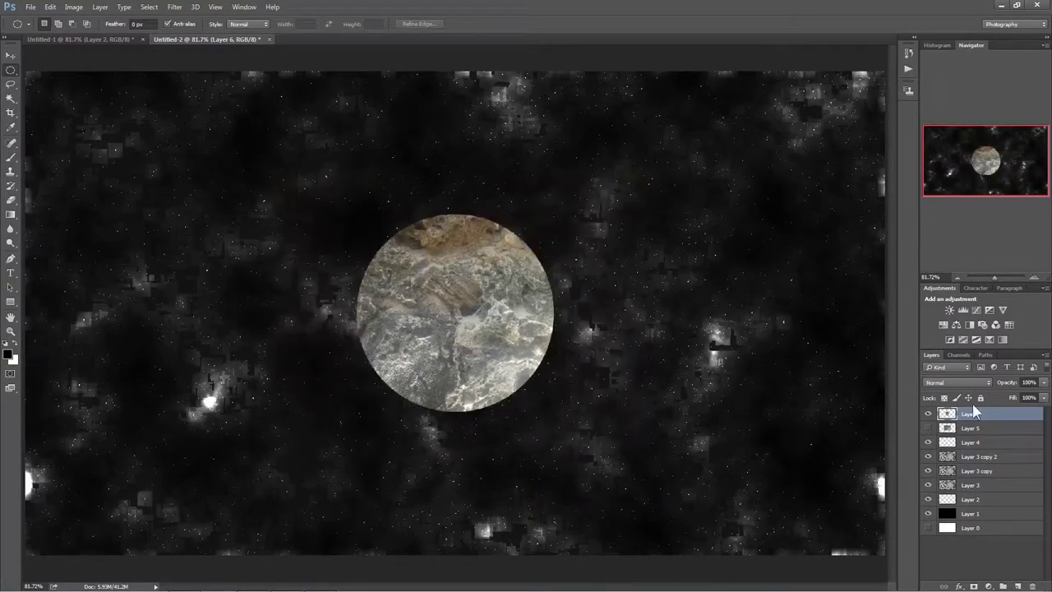
Apply Spherize to the rock circle to turn it into a planet
{"action": "left_click", "coordinate": [947, 413], "text": "ctrl"}
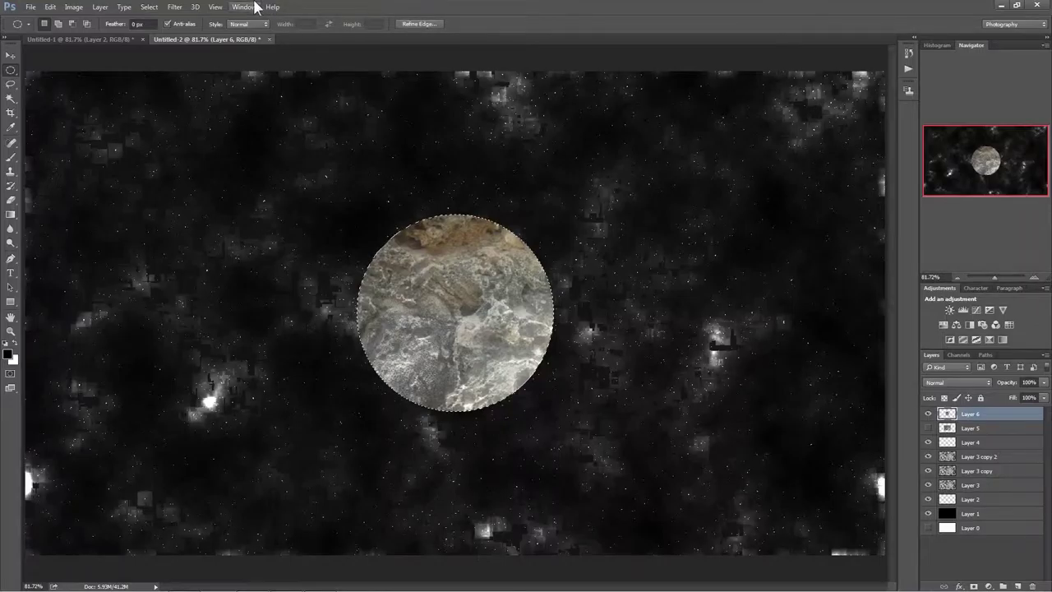
{"action": "left_click", "coordinate": [174, 6]}
{"action": "mouse_move", "coordinate": [241, 150]}
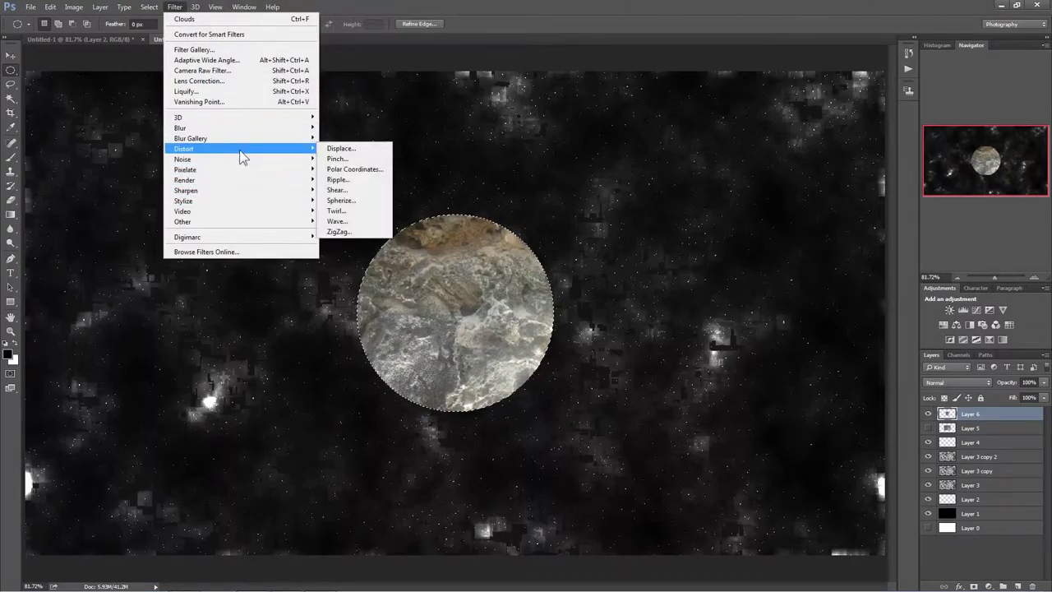
{"action": "left_click", "coordinate": [362, 201]}
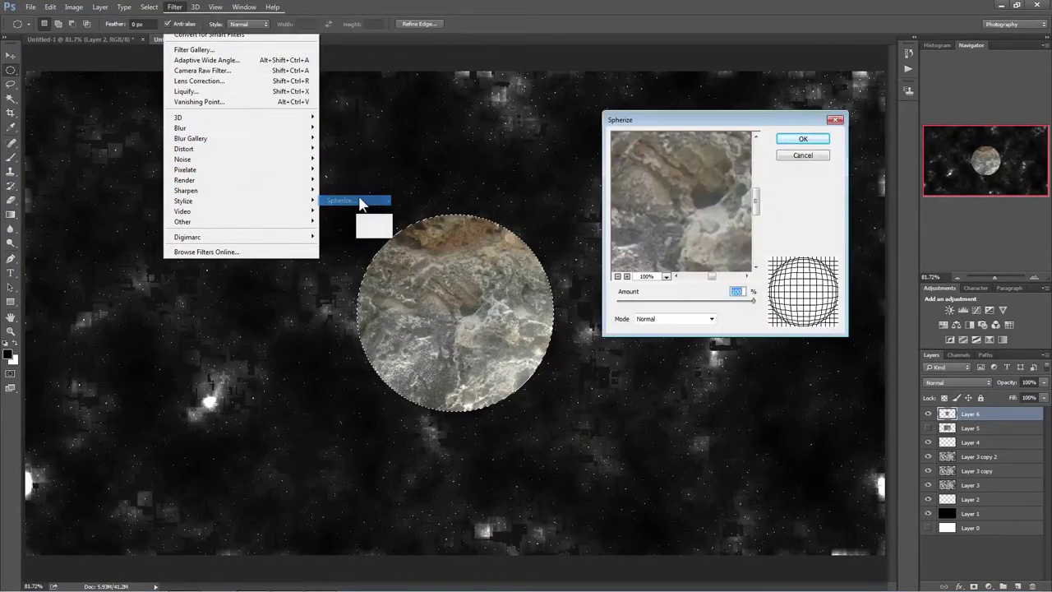
{"action": "left_click", "coordinate": [803, 139]}
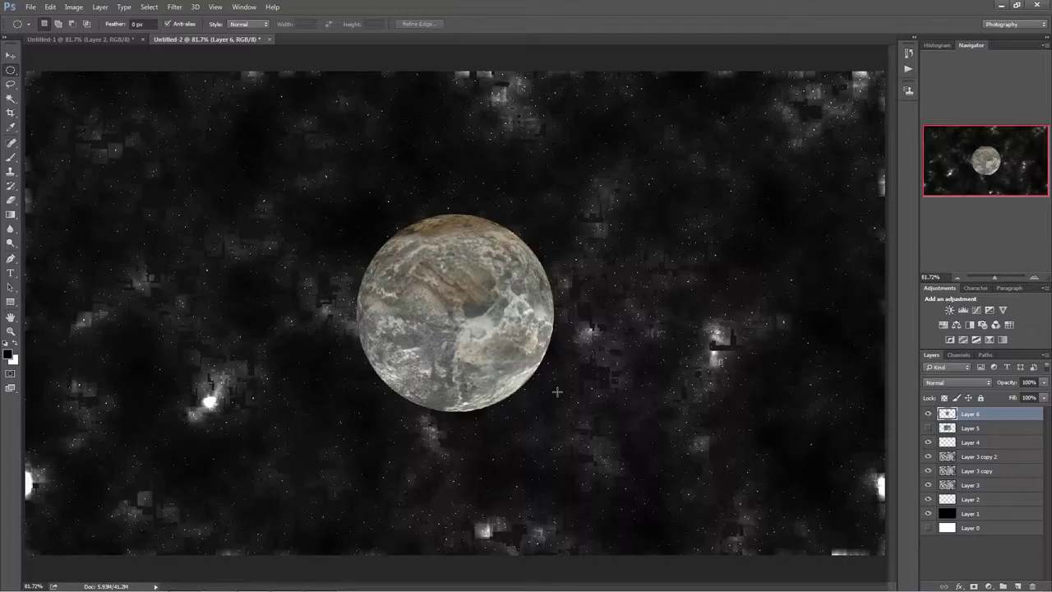
Cancel the crop with Don't Crop and move the planet to the lower right
{"action": "key", "text": "c"}
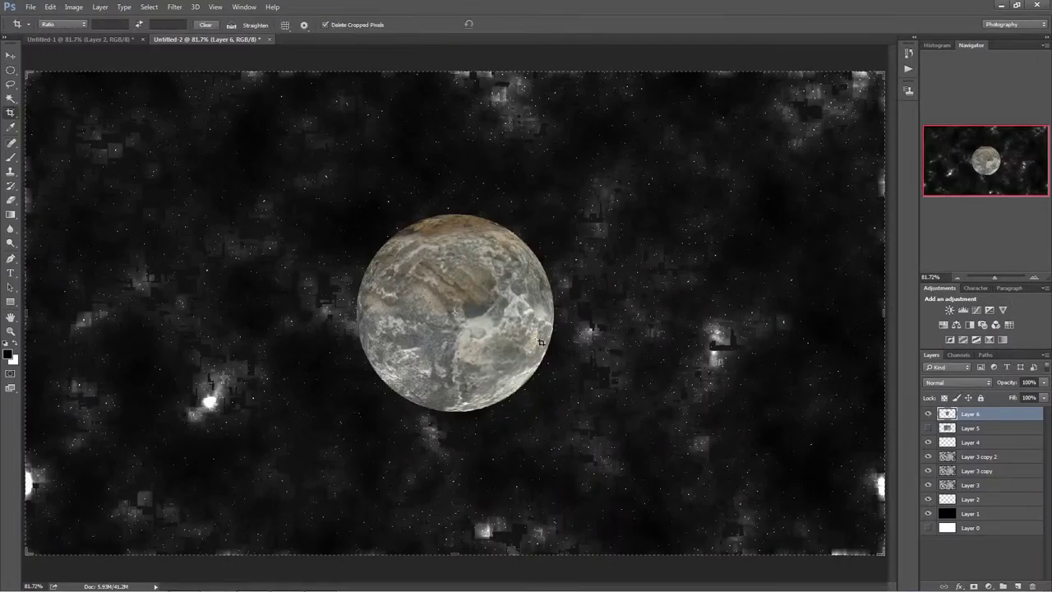
{"action": "left_click_drag", "start_coordinate": [493, 324], "coordinate": [693, 446]}
{"action": "key", "text": "Escape"}
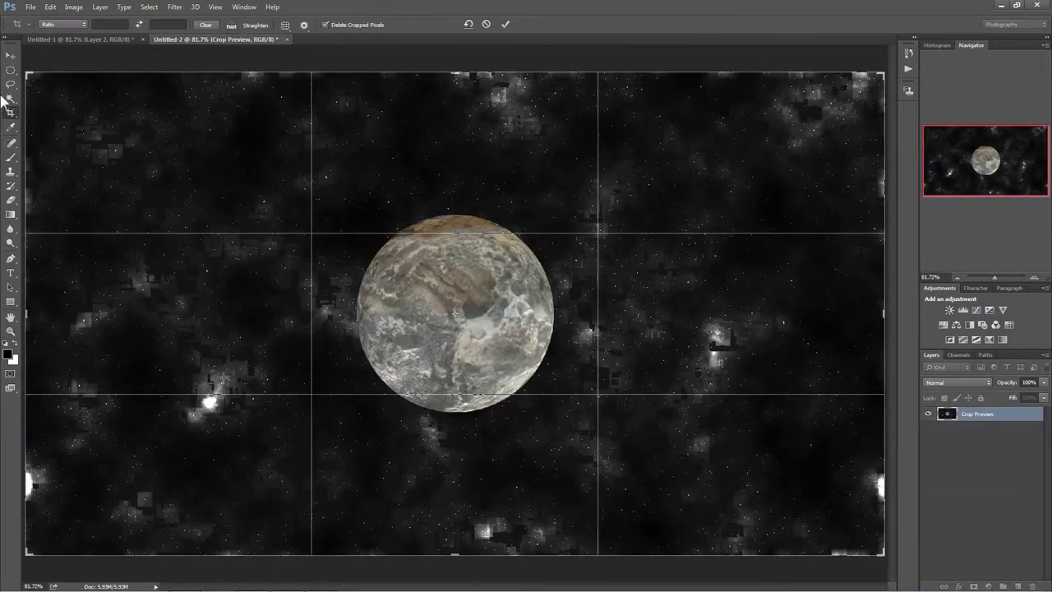
{"action": "left_click", "coordinate": [10, 55]}
{"action": "left_click", "coordinate": [569, 220]}
{"action": "left_click", "coordinate": [10, 54]}
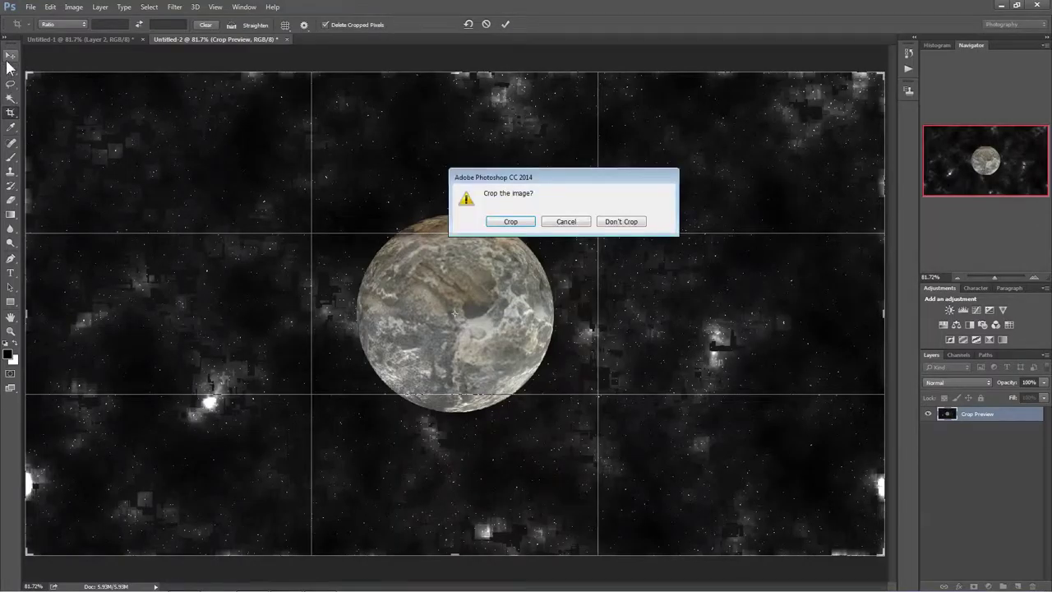
{"action": "left_click", "coordinate": [632, 224]}
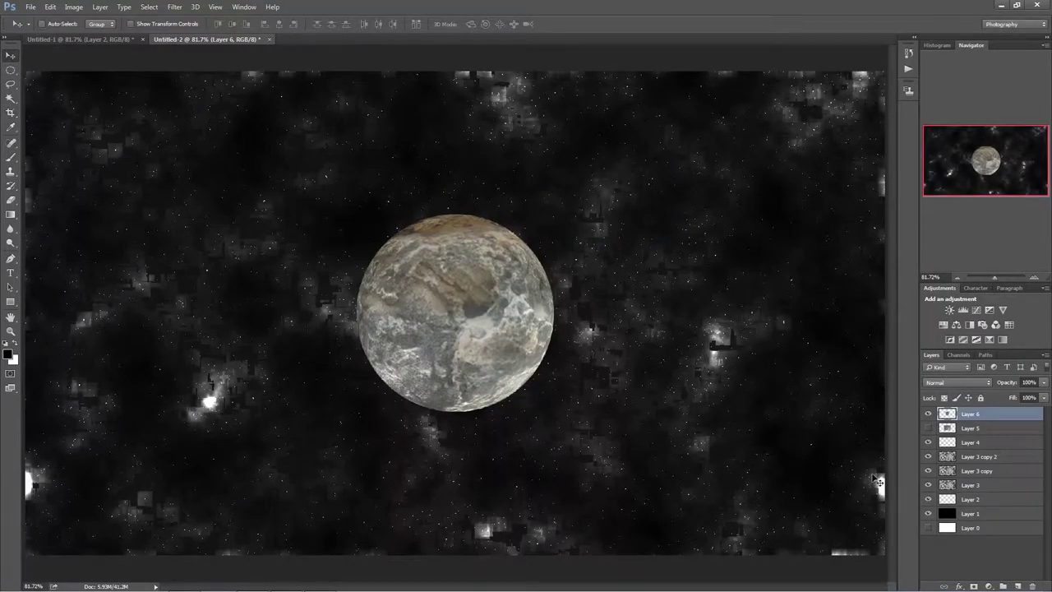
{"action": "left_click_drag", "start_coordinate": [473, 323], "coordinate": [791, 449]}
Scale the planet to about half size in the lower-right corner and add an empty layer above
{"action": "key", "text": "ctrl+t"}
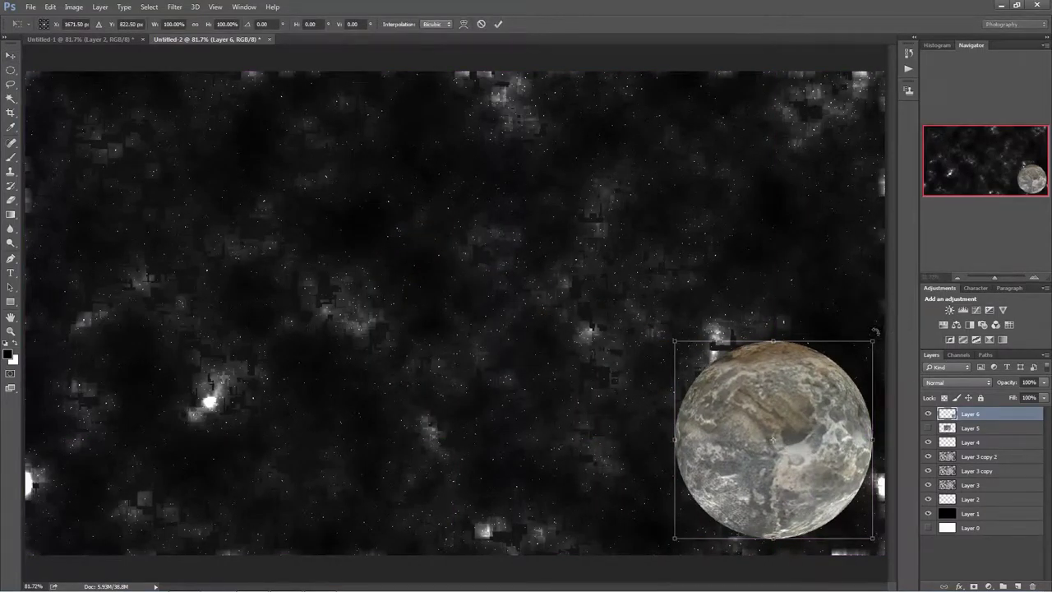
{"action": "left_click_drag", "start_coordinate": [873, 343], "coordinate": [824, 369]}
{"action": "left_click_drag", "start_coordinate": [785, 440], "coordinate": [818, 475]}
{"action": "left_click_drag", "start_coordinate": [865, 416], "coordinate": [856, 424]}
{"action": "left_click_drag", "start_coordinate": [769, 448], "coordinate": [766, 457]}
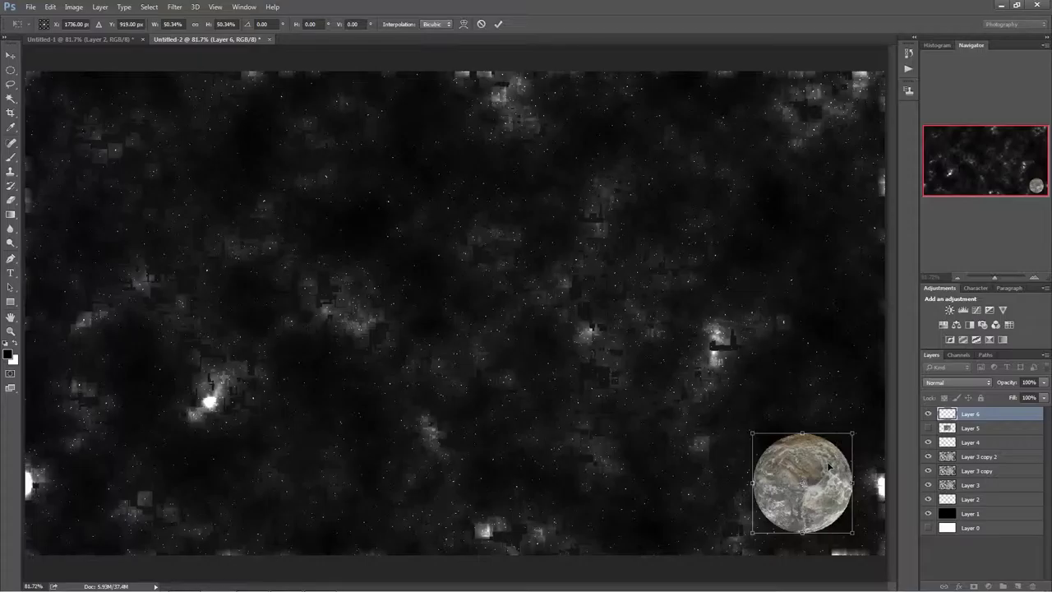
{"action": "key", "text": "Return"}
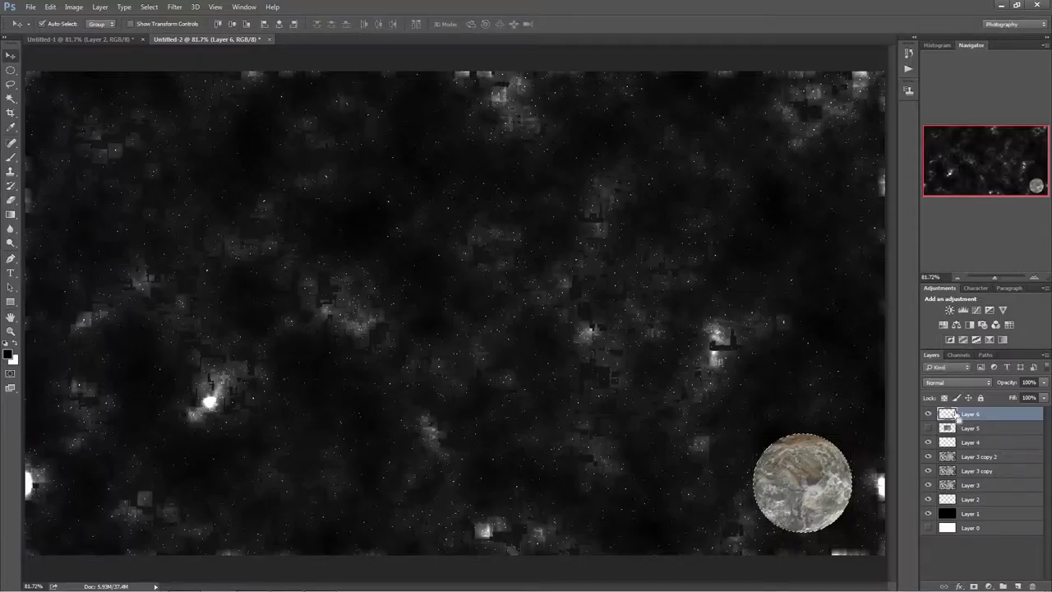
{"action": "key", "text": "ctrl+shift+alt+n"}
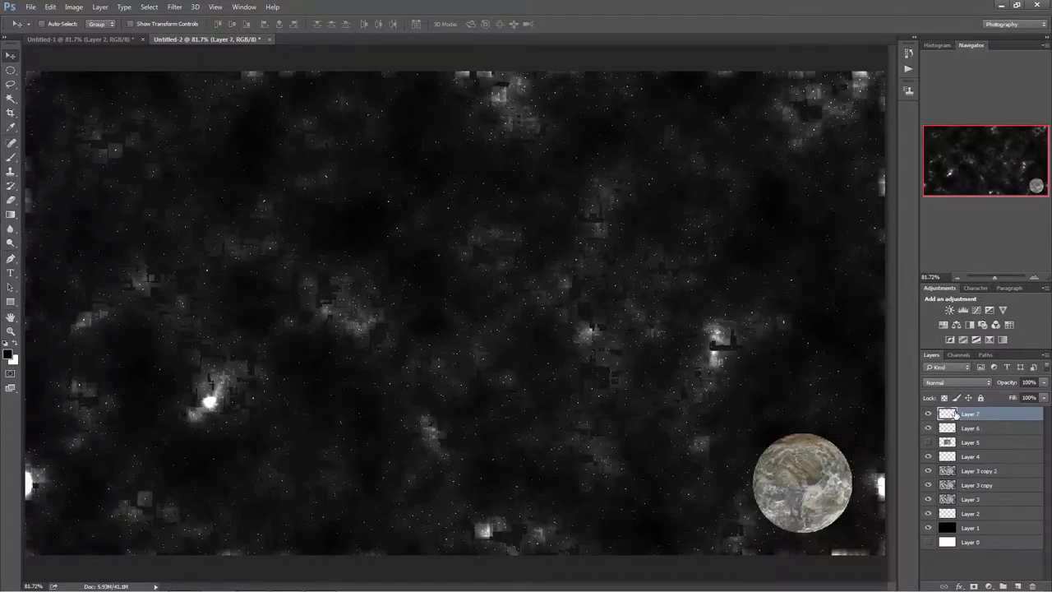
Paste the copied layer style onto Layer 6 and set its Inner Glow to pale yellow
{"action": "right_click", "coordinate": [995, 434]}
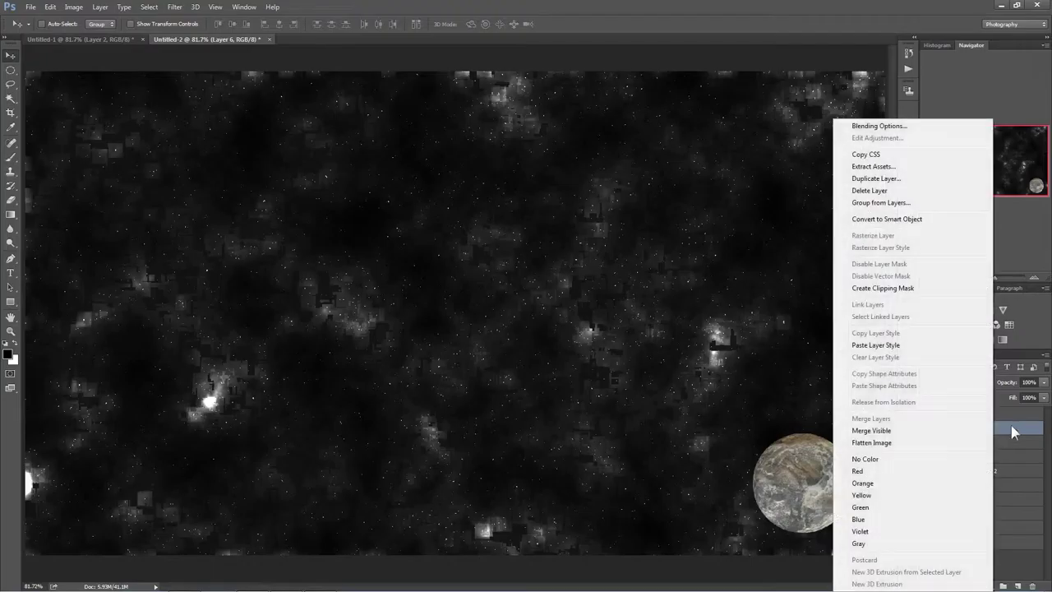
{"action": "left_click", "coordinate": [899, 348]}
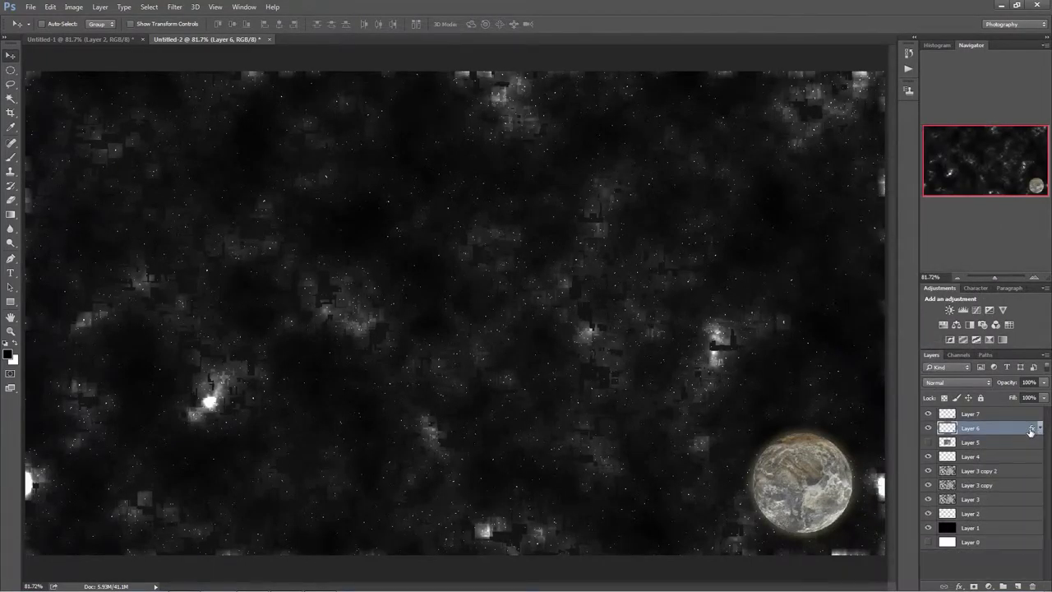
{"action": "double_click", "coordinate": [1031, 431]}
{"action": "left_click", "coordinate": [380, 307]}
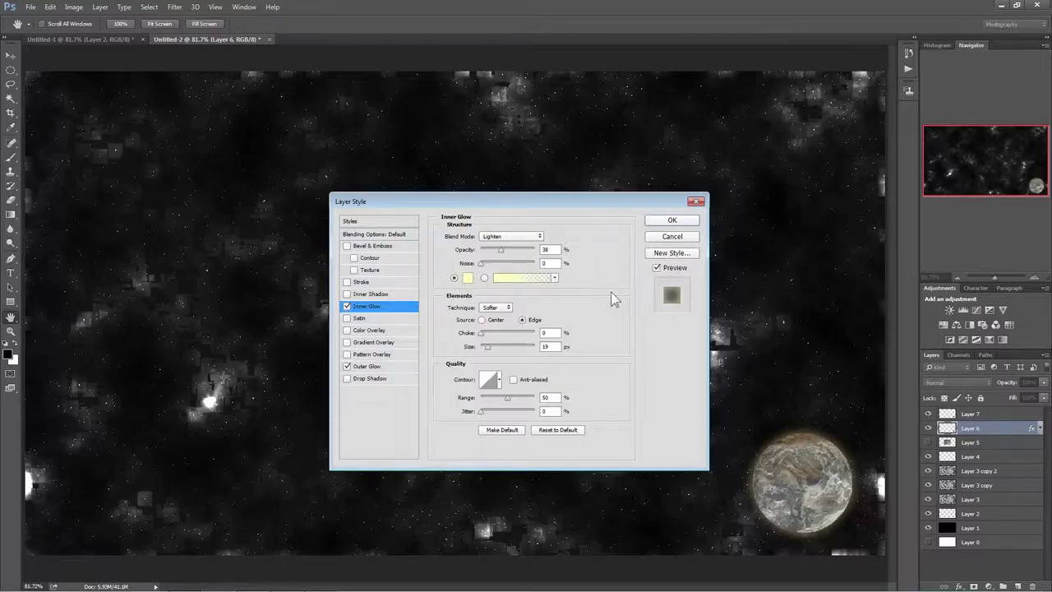
{"action": "left_click", "coordinate": [467, 278]}
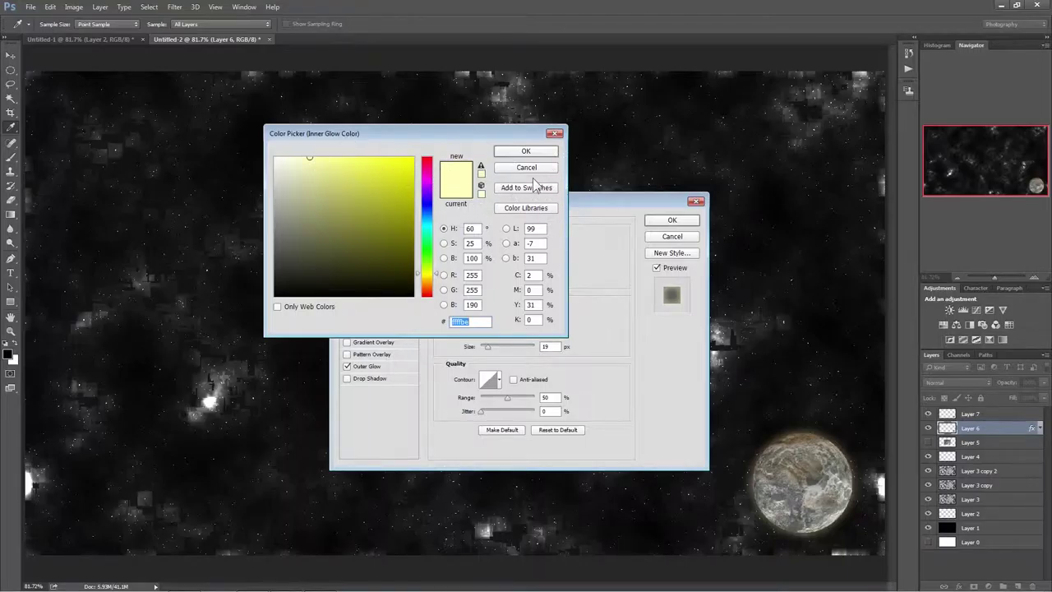
{"action": "left_click", "coordinate": [531, 170]}
Set the planet's Outer Glow colour to tan and apply the styles
{"action": "left_click", "coordinate": [380, 367]}
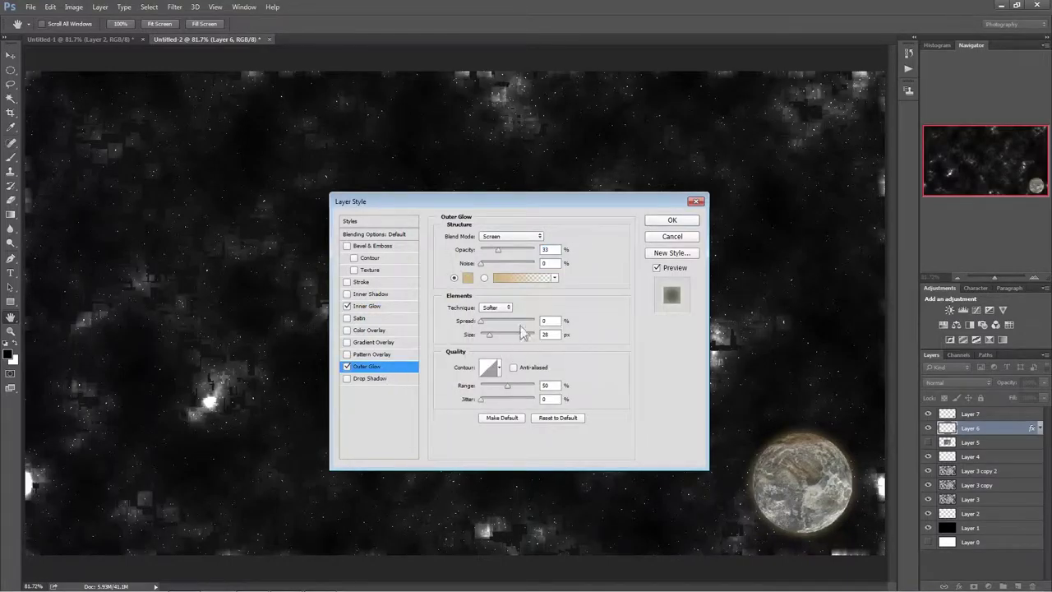
{"action": "left_click", "coordinate": [467, 279]}
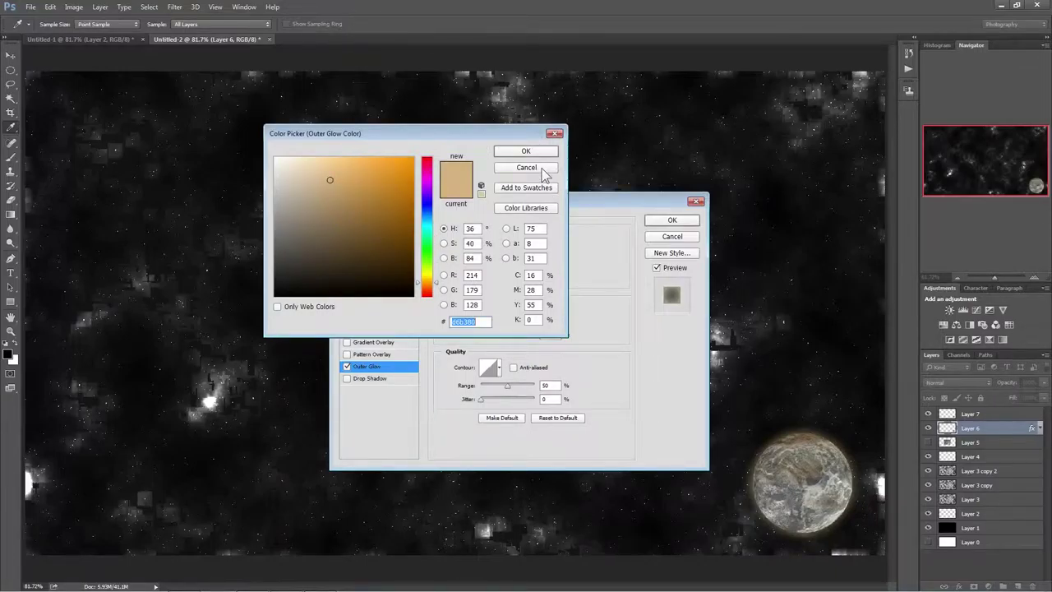
{"action": "left_click", "coordinate": [541, 168]}
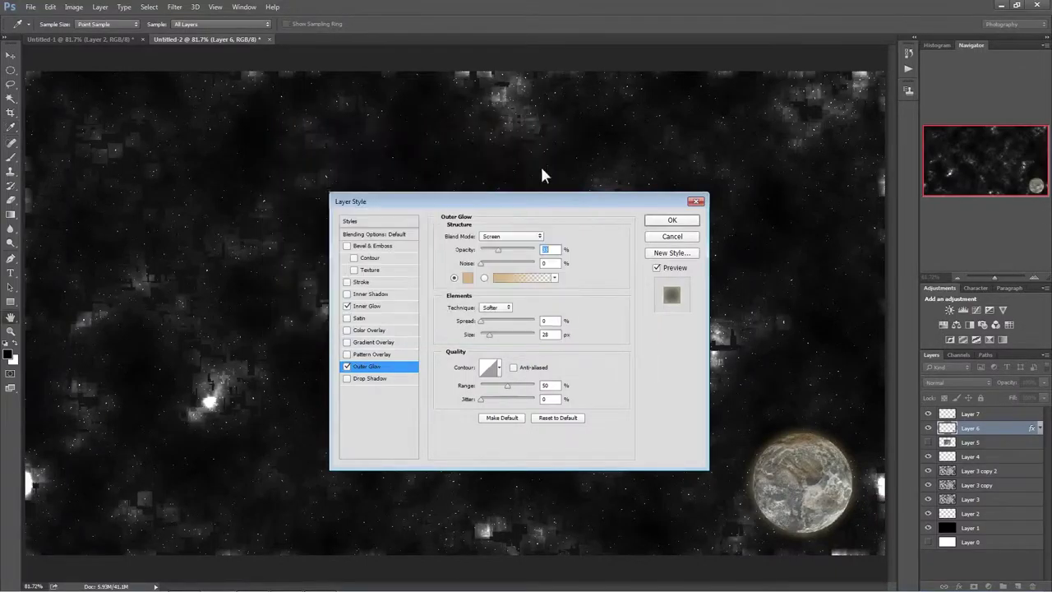
{"action": "left_click", "coordinate": [672, 222]}
{"action": "left_click", "coordinate": [951, 417]}
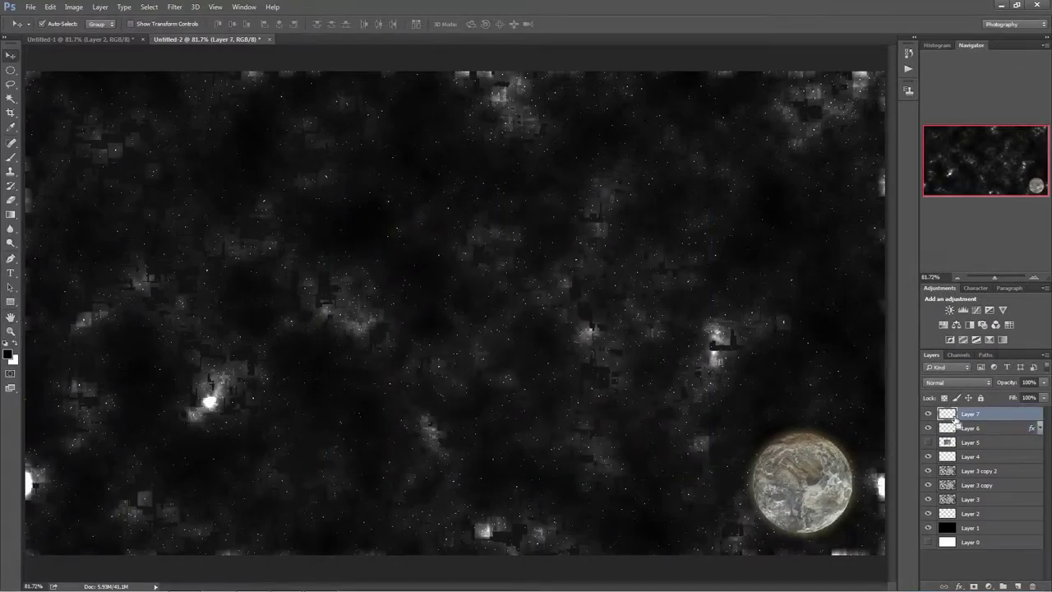
Fill the planet-shaped selection with black on Layer 7 and add a layer mask
{"action": "left_click", "coordinate": [953, 424], "text": "ctrl"}
{"action": "key", "text": "alt+BackSpace"}
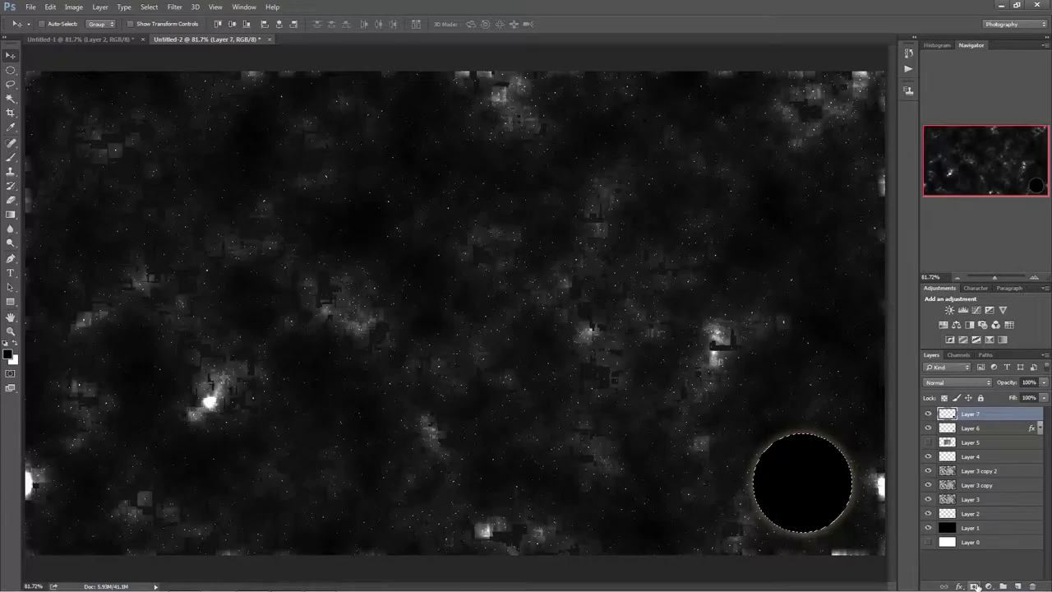
{"action": "left_click", "coordinate": [974, 586]}
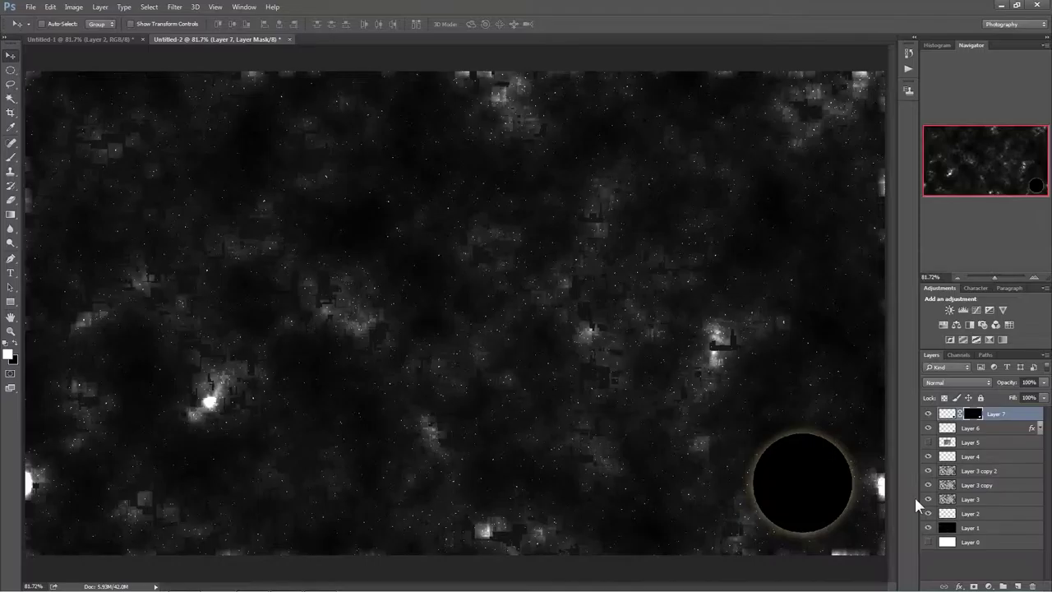
{"action": "left_click", "coordinate": [950, 415]}
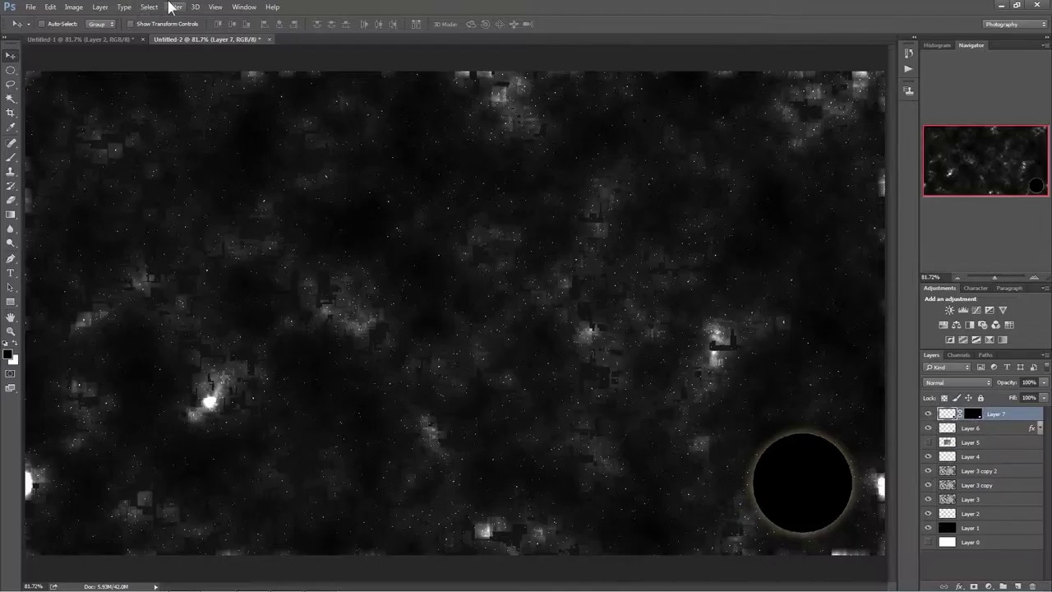
Blur the black disc with a 15.5 pixel Gaussian Blur
{"action": "left_click", "coordinate": [174, 6]}
{"action": "mouse_move", "coordinate": [304, 129]}
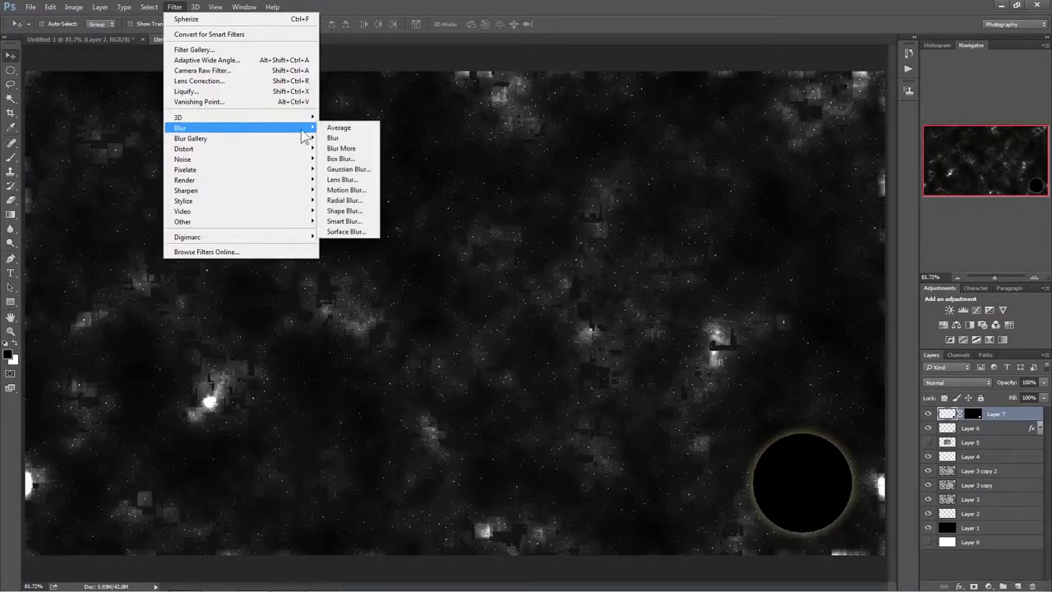
{"action": "left_click", "coordinate": [360, 168]}
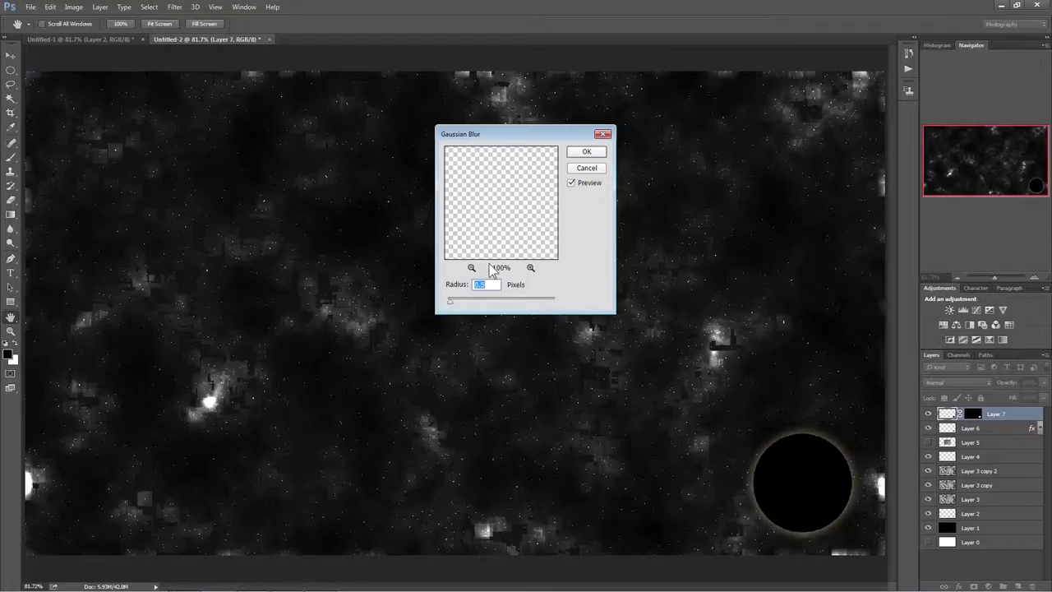
{"action": "type", "text": "15"}
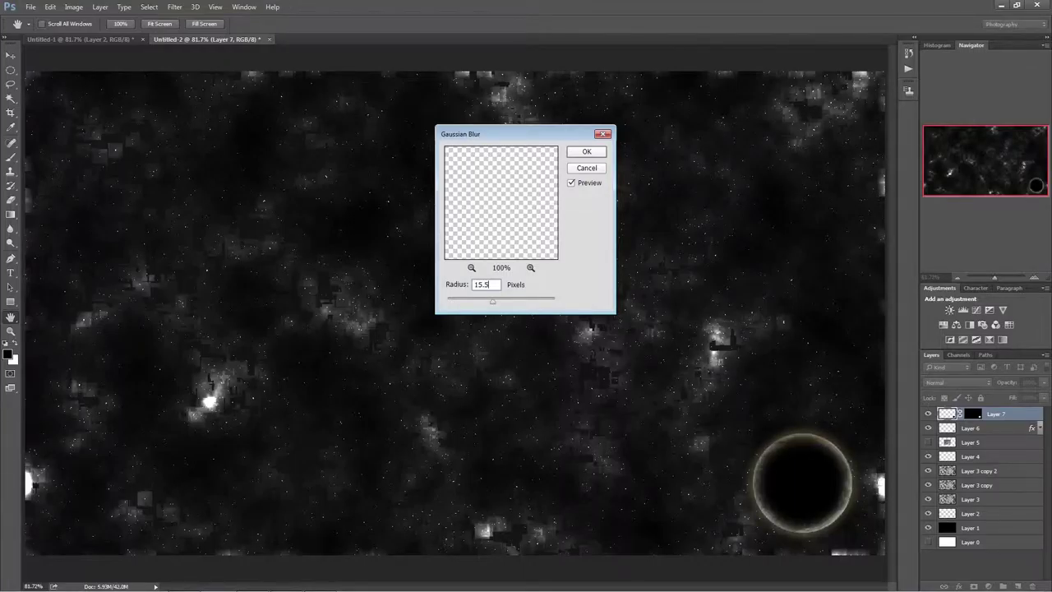
{"action": "mouse_move", "coordinate": [493, 300]}
{"action": "left_mouse_down"}
{"action": "mouse_move", "coordinate": [518, 301]}
{"action": "mouse_move", "coordinate": [503, 297]}
{"action": "left_mouse_up"}
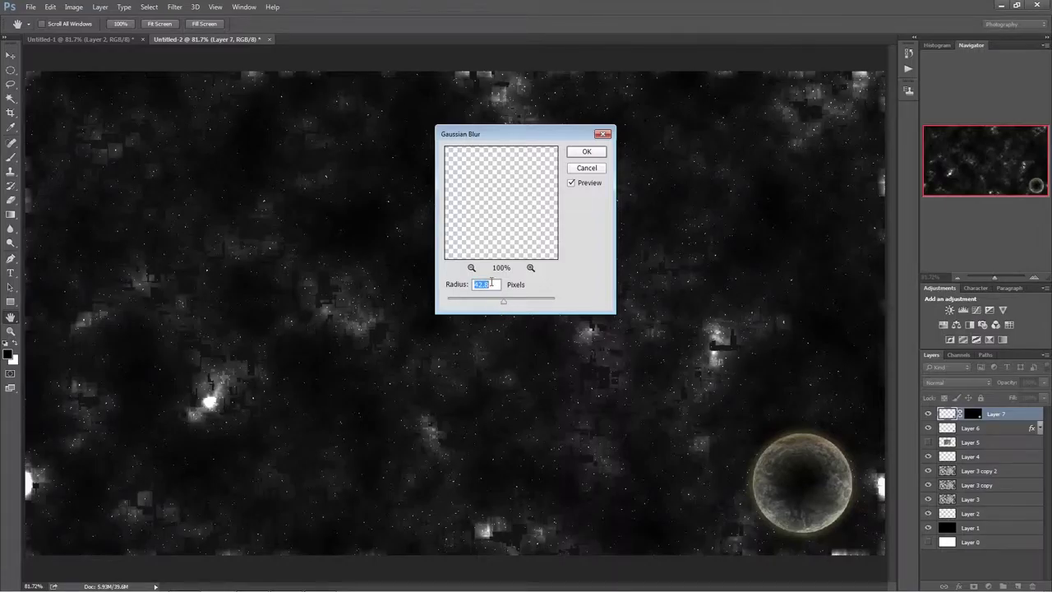
{"action": "type", "text": "15.5"}
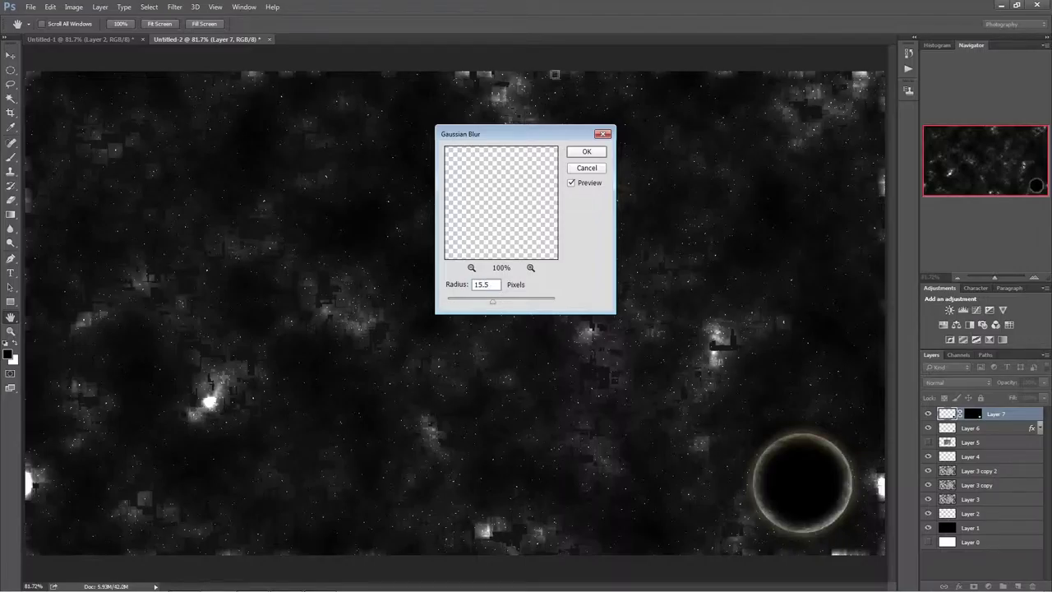
{"action": "left_click", "coordinate": [587, 152]}
{"action": "left_click_drag", "start_coordinate": [798, 485], "coordinate": [810, 523]}
{"action": "key", "text": "ctrl+z"}
Position the shadow disc over the planet and set Layer 7's opacity to 50%
{"action": "left_click_drag", "start_coordinate": [846, 494], "coordinate": [818, 503]}
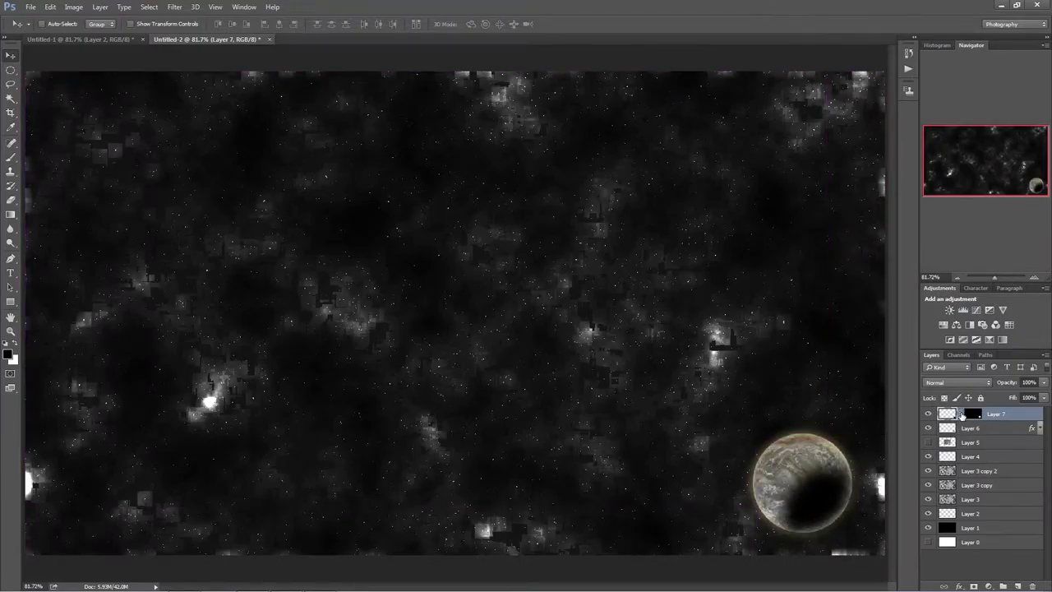
{"action": "mouse_move", "coordinate": [828, 508]}
{"action": "left_mouse_down"}
{"action": "mouse_move", "coordinate": [847, 503]}
{"action": "mouse_move", "coordinate": [830, 505]}
{"action": "left_mouse_up"}
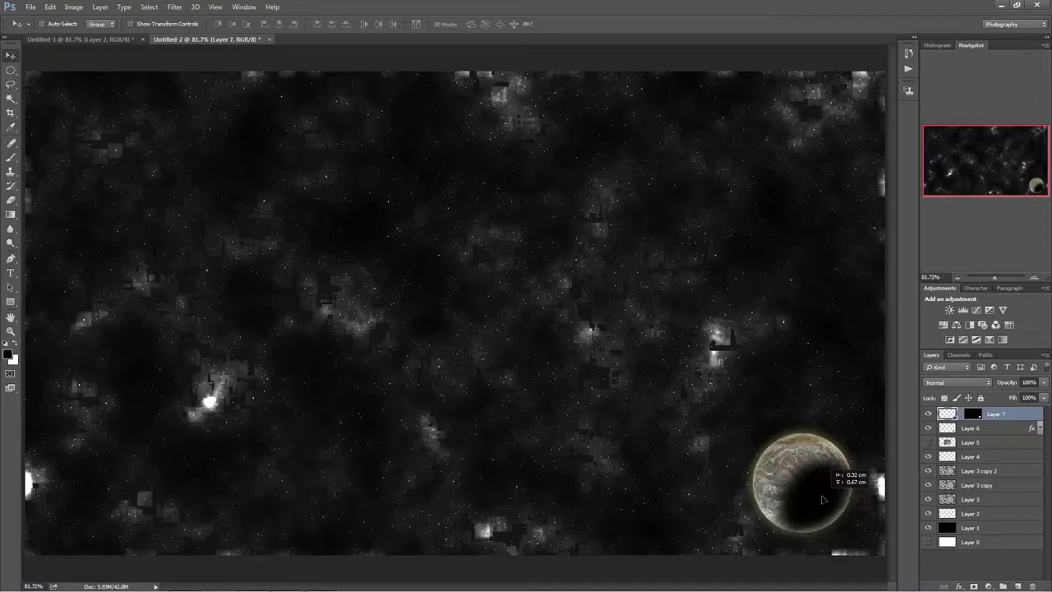
{"action": "mouse_move", "coordinate": [822, 499]}
{"action": "left_mouse_down"}
{"action": "mouse_move", "coordinate": [809, 494]}
{"action": "mouse_move", "coordinate": [822, 484]}
{"action": "left_mouse_up"}
{"action": "left_click", "coordinate": [1031, 382]}
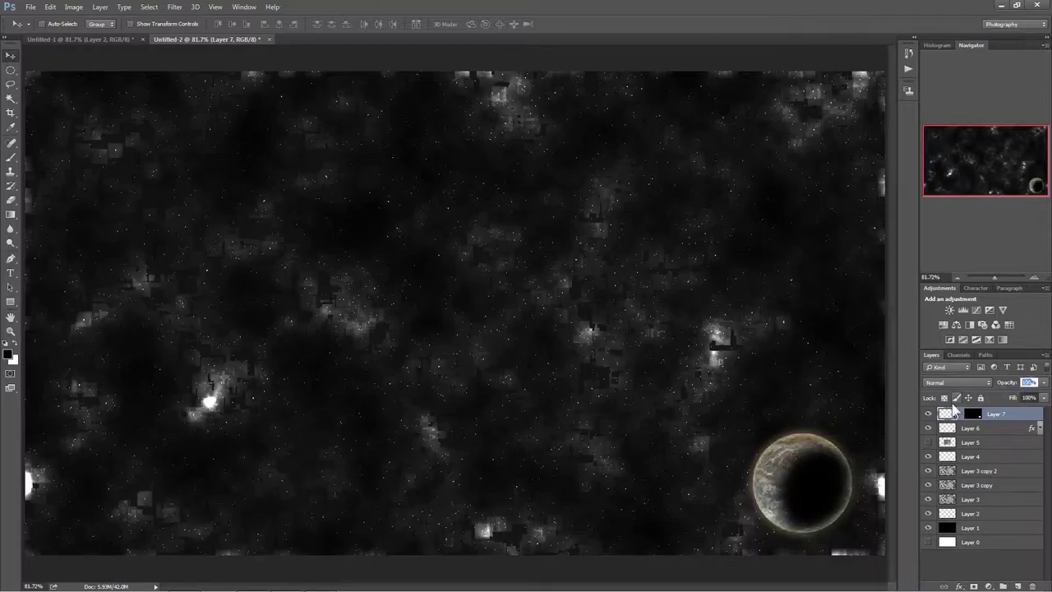
{"action": "type", "text": "50"}
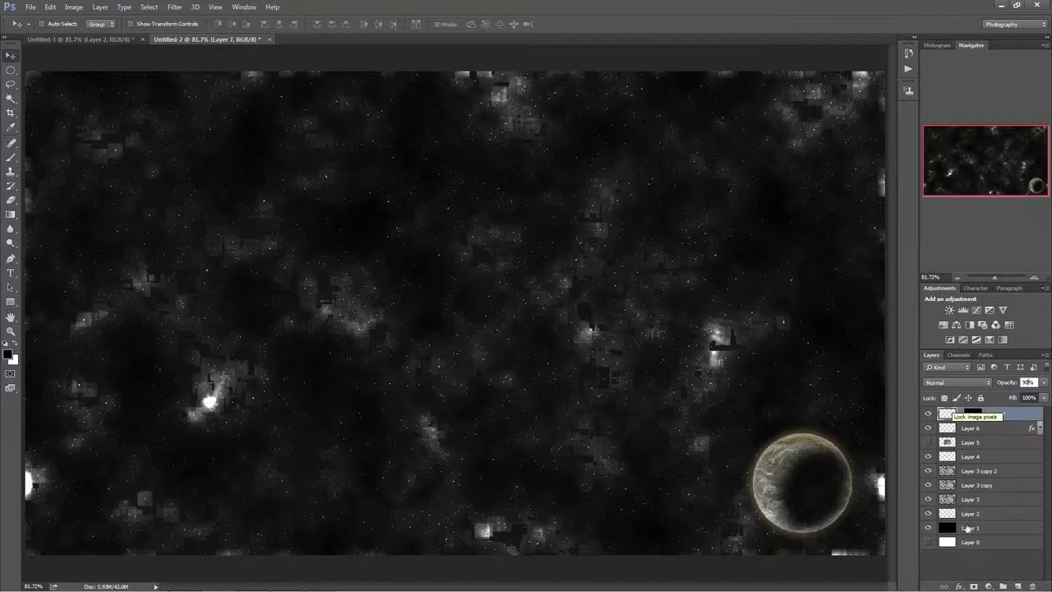
Group the planet and Layer 7 shadow into Group 1, then collapse the group
{"action": "left_click", "coordinate": [1001, 562]}
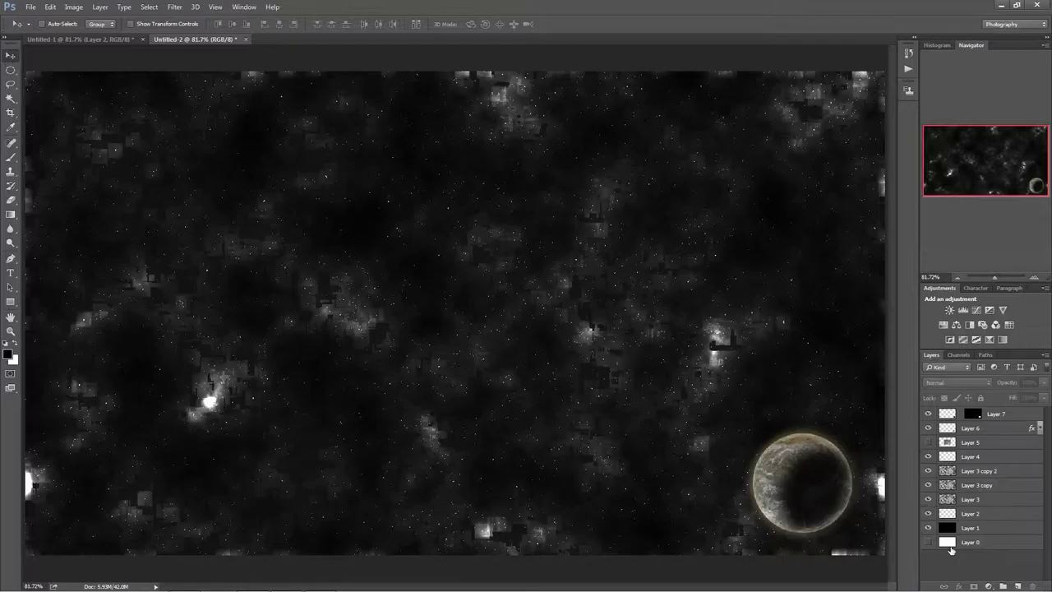
{"action": "left_click", "coordinate": [980, 429]}
{"action": "left_click", "coordinate": [1000, 417], "text": "shift"}
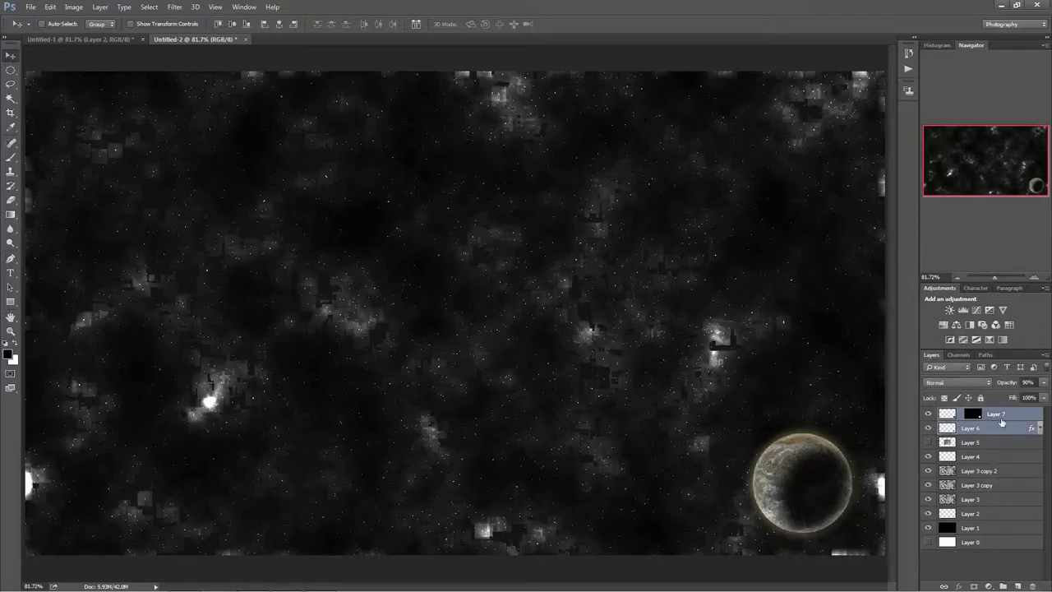
{"action": "key", "text": "ctrl+g"}
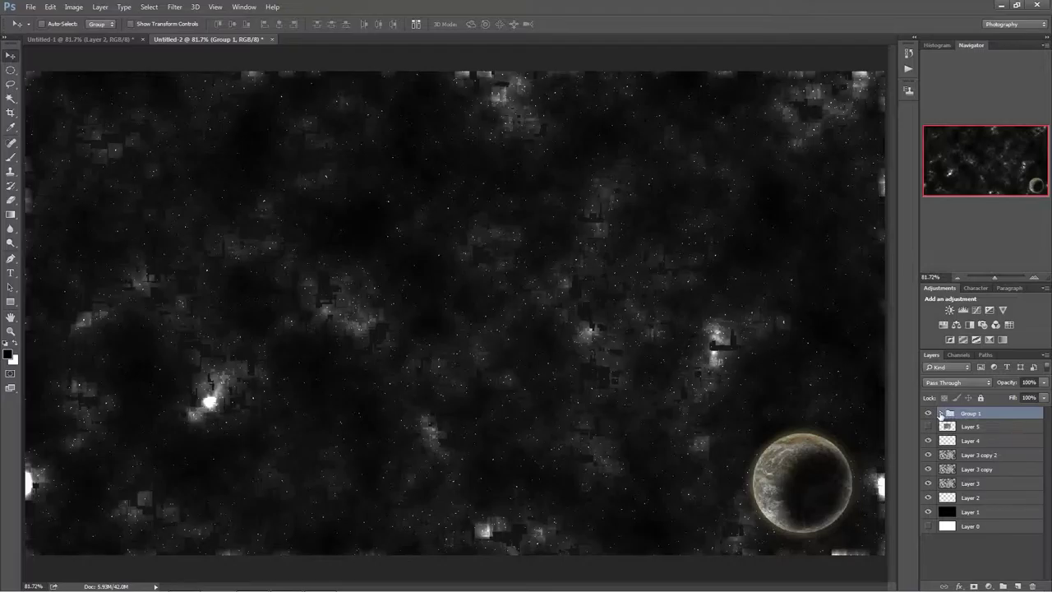
{"action": "left_click", "coordinate": [940, 412]}
{"action": "left_click", "coordinate": [981, 427]}
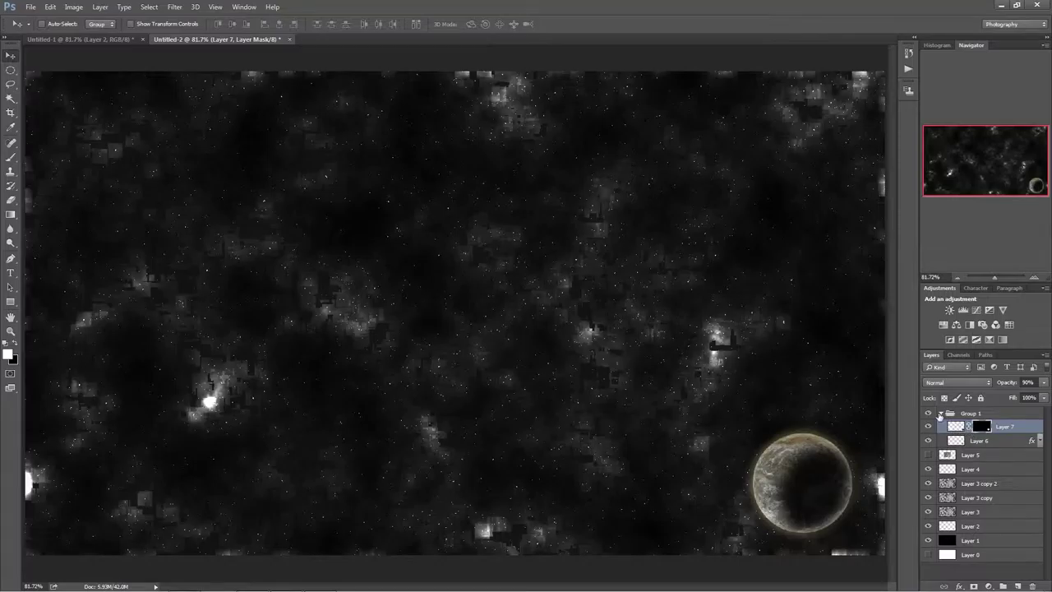
{"action": "left_click", "coordinate": [939, 414]}
Move Group 1 between Layer 3 and Layer 2 and shift the planet up-left
{"action": "mouse_move", "coordinate": [820, 488]}
{"action": "left_mouse_down"}
{"action": "mouse_move", "coordinate": [839, 496]}
{"action": "mouse_move", "coordinate": [783, 507]}
{"action": "mouse_move", "coordinate": [831, 481]}
{"action": "left_mouse_up"}
{"action": "mouse_move", "coordinate": [870, 532]}
{"action": "left_mouse_down"}
{"action": "mouse_move", "coordinate": [850, 522]}
{"action": "mouse_move", "coordinate": [857, 537]}
{"action": "left_mouse_up"}
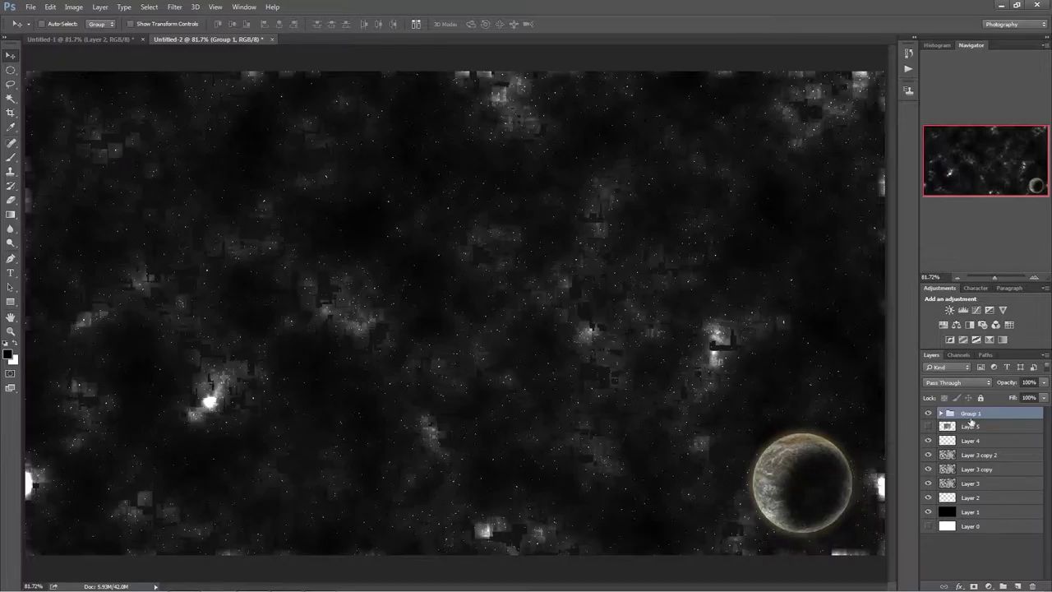
{"action": "left_click_drag", "start_coordinate": [972, 421], "coordinate": [976, 491]}
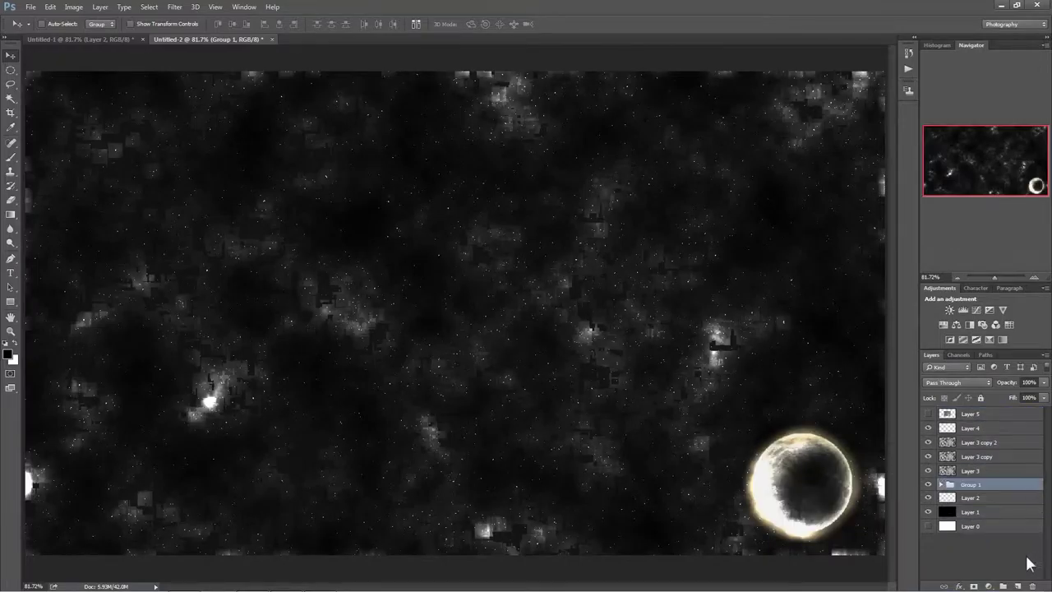
{"action": "left_click", "coordinate": [943, 539]}
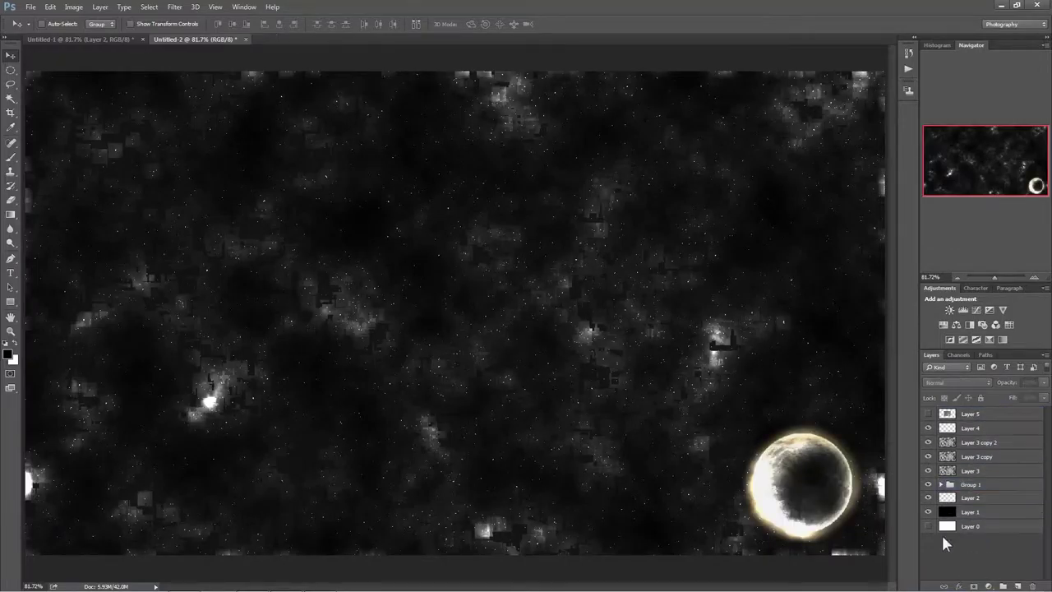
{"action": "left_click", "coordinate": [973, 486]}
{"action": "left_click_drag", "start_coordinate": [803, 478], "coordinate": [763, 461]}
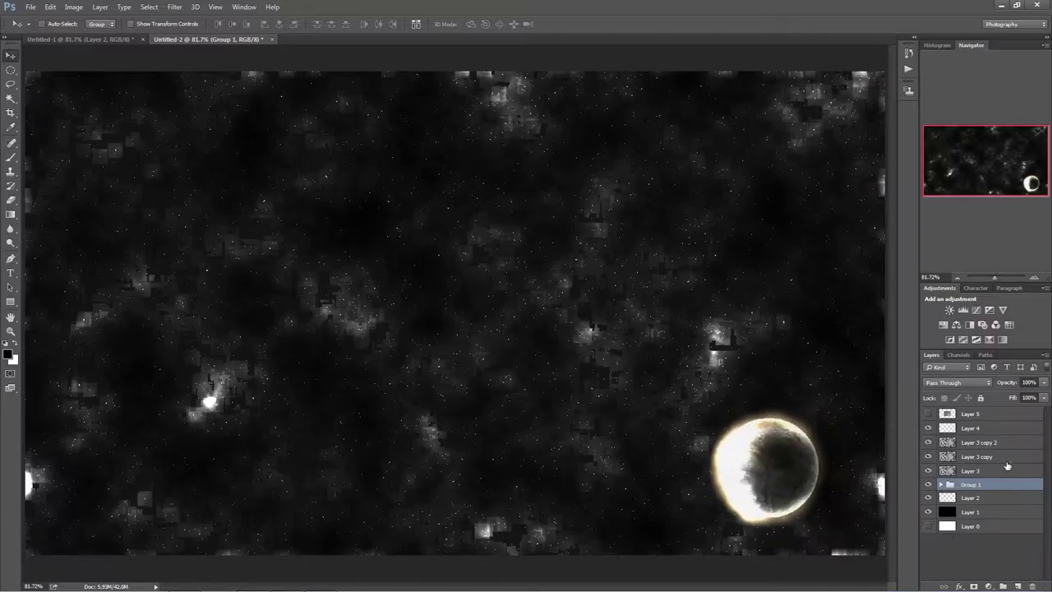
{"action": "left_click", "coordinate": [999, 444]}
Add a new black-filled layer and delete Layer 4
{"action": "left_click", "coordinate": [1016, 584]}
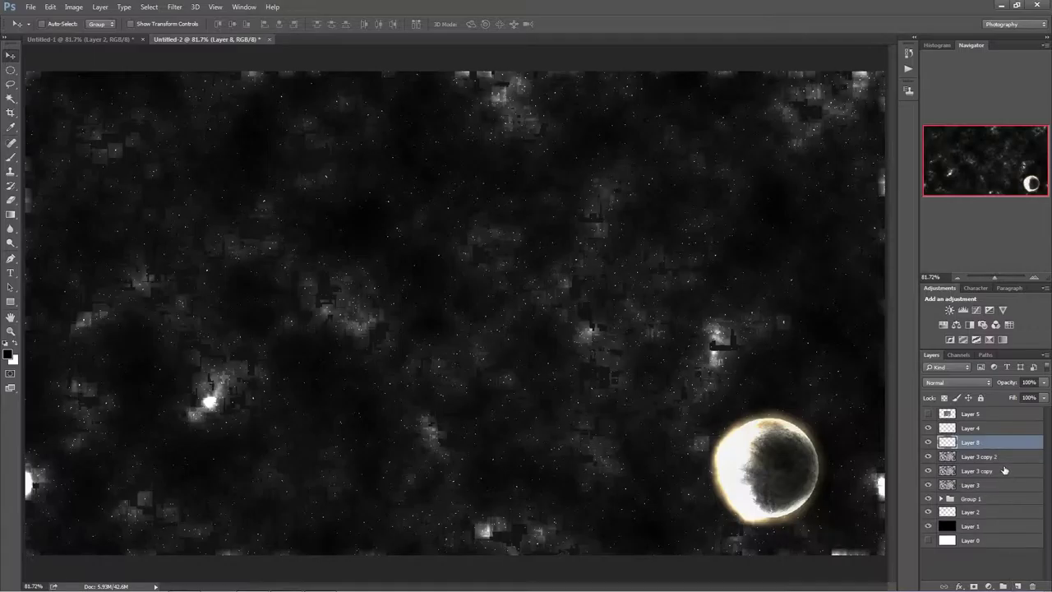
{"action": "key", "text": "alt+BackSpace"}
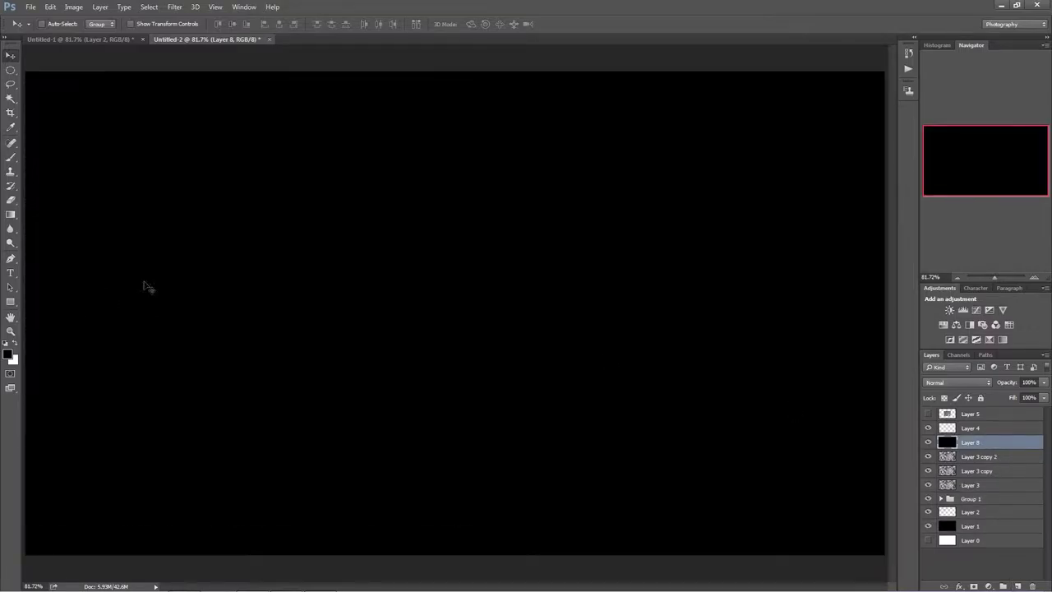
{"action": "left_click", "coordinate": [176, 7]}
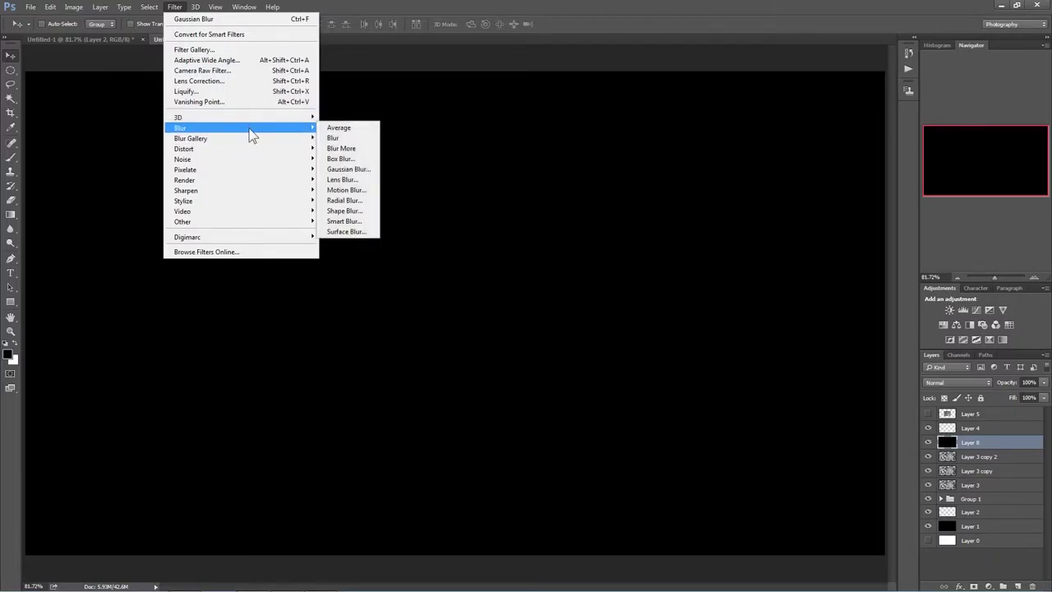
{"action": "key", "text": "Escape"}
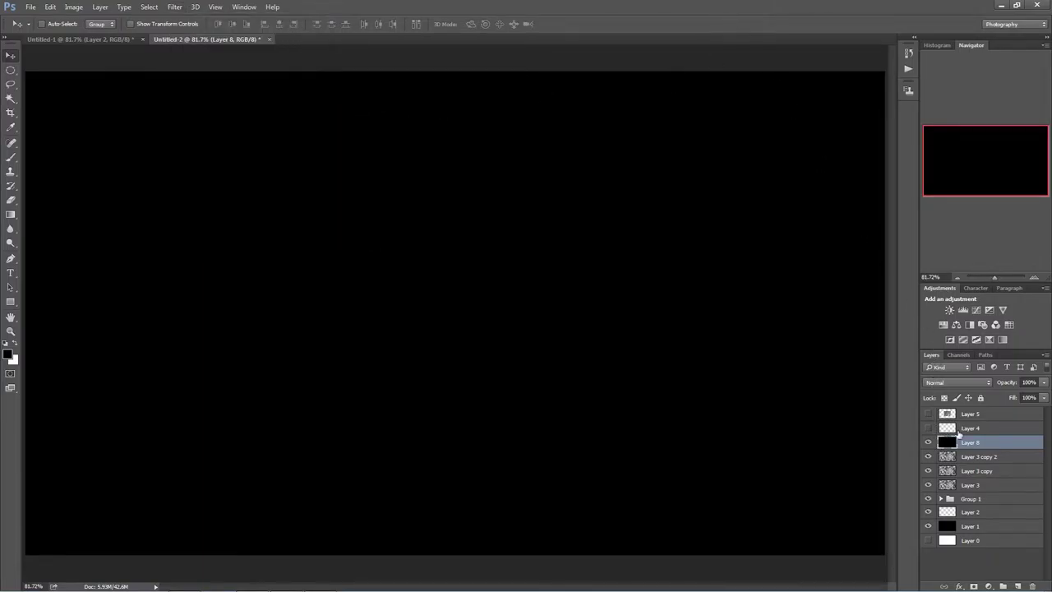
{"action": "left_click", "coordinate": [959, 429]}
{"action": "key", "text": "Delete"}
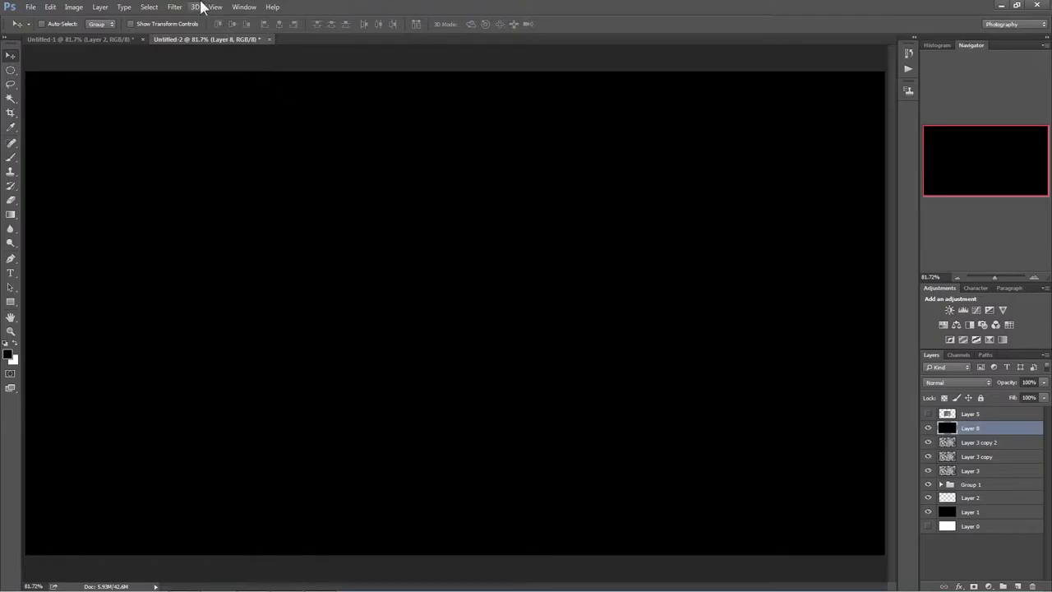
Render a 105mm Prime lens flare at 105% on Layer 8, blended in Linear Dodge (Add)
{"action": "left_click", "coordinate": [176, 6]}
{"action": "mouse_move", "coordinate": [257, 162]}
{"action": "mouse_move", "coordinate": [305, 180]}
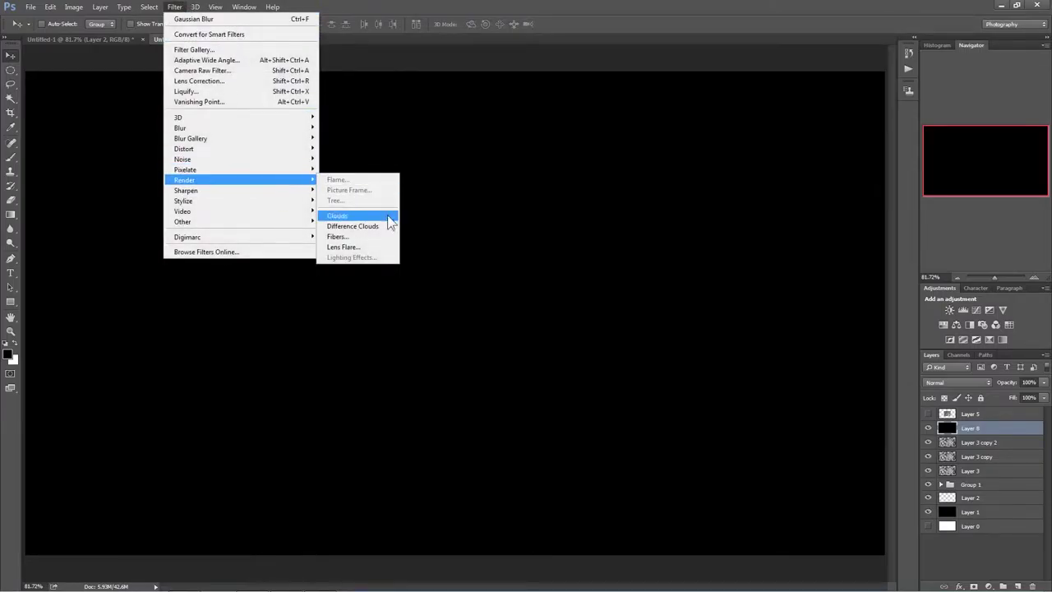
{"action": "left_click", "coordinate": [369, 245]}
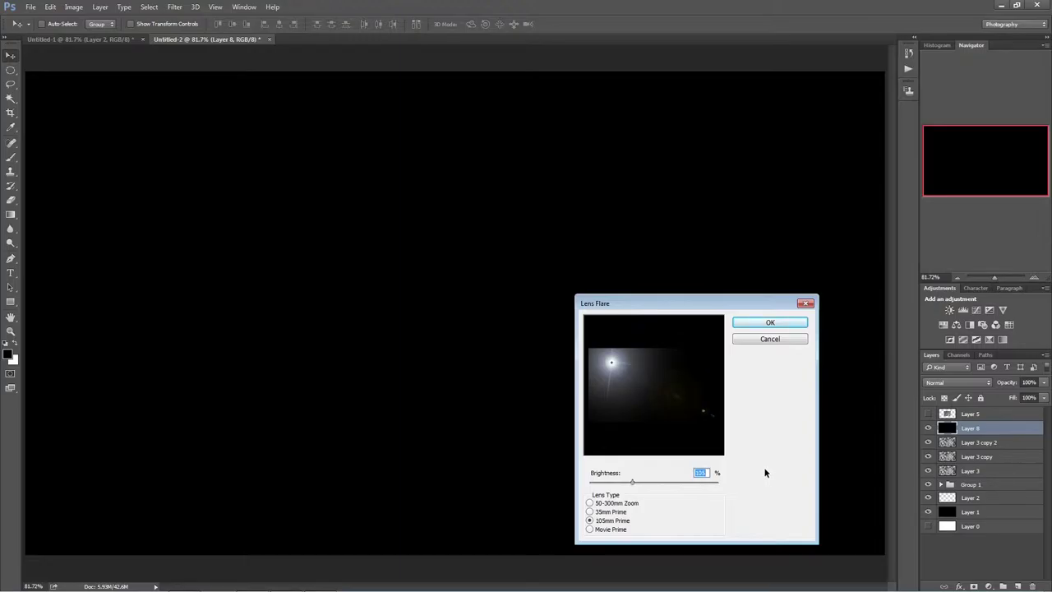
{"action": "left_click", "coordinate": [777, 323]}
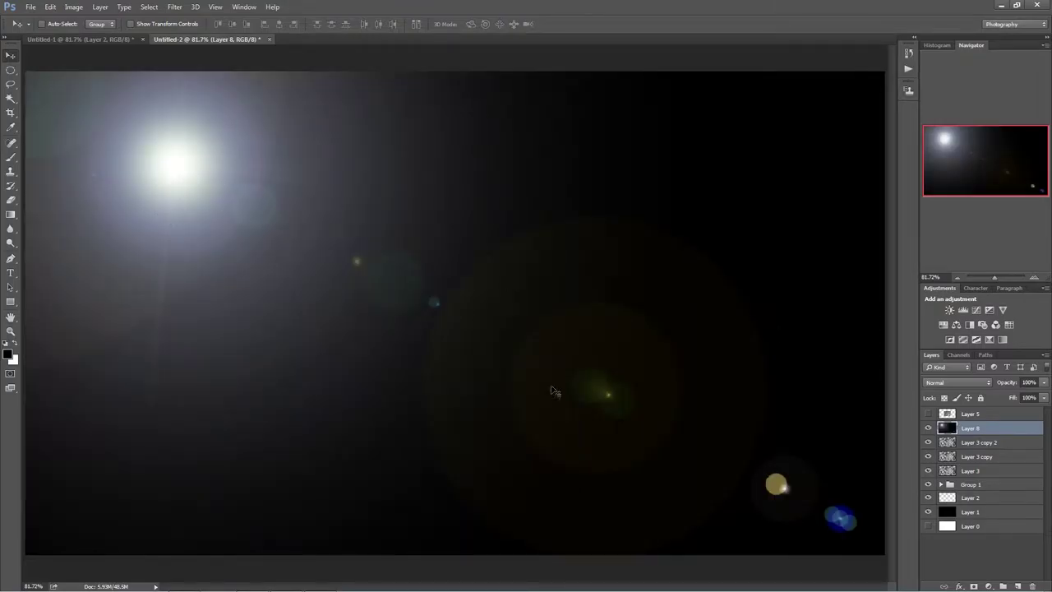
{"action": "left_click", "coordinate": [970, 383]}
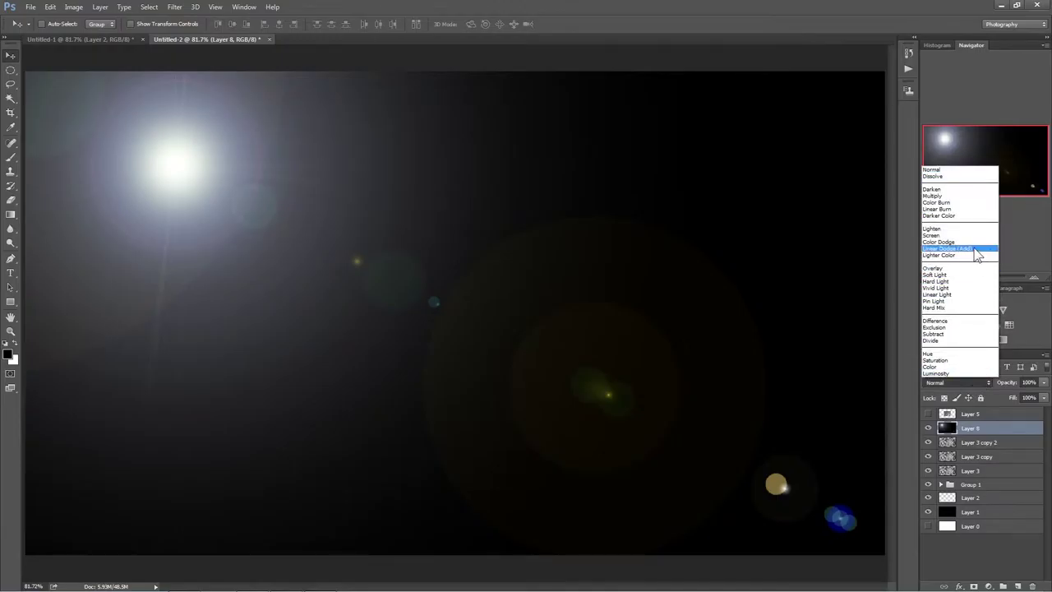
{"action": "left_click", "coordinate": [976, 252]}
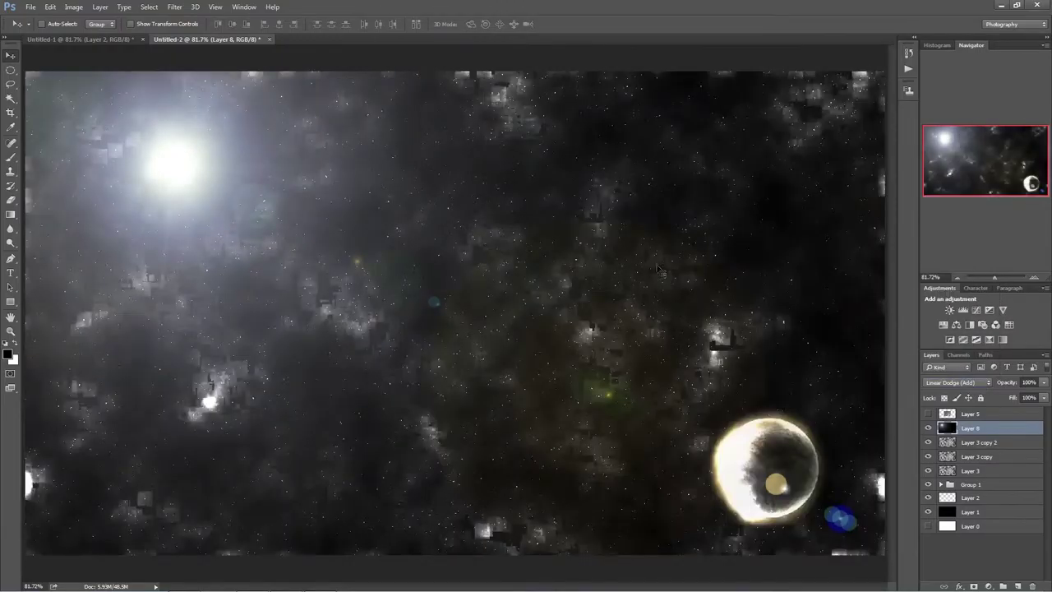
{"action": "left_click", "coordinate": [172, 7]}
Apply a 10-pixel Box Blur to the lens-flare Layer 8
{"action": "mouse_move", "coordinate": [252, 129]}
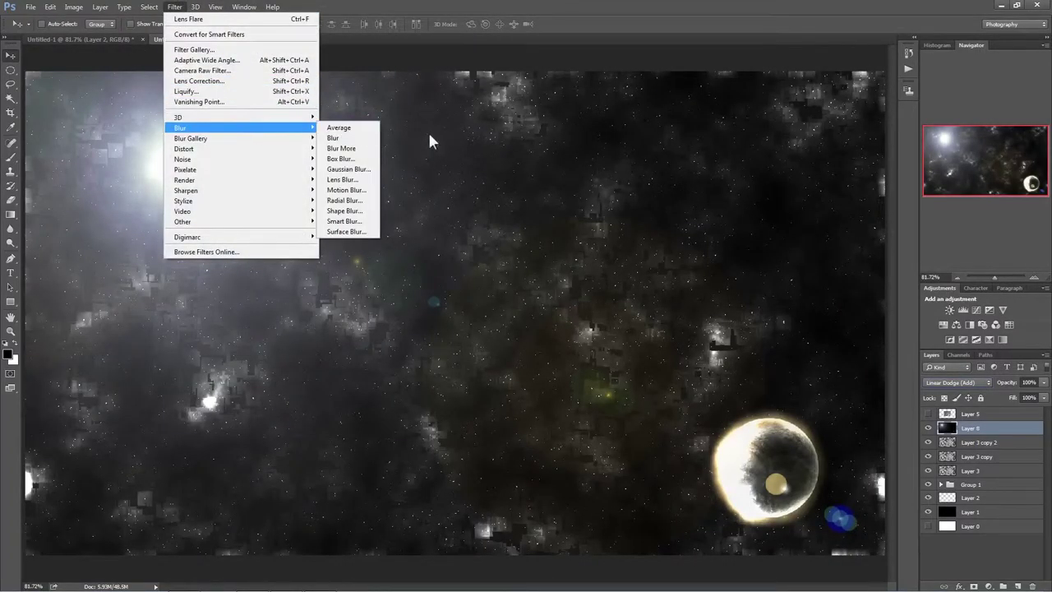
{"action": "left_click", "coordinate": [360, 158]}
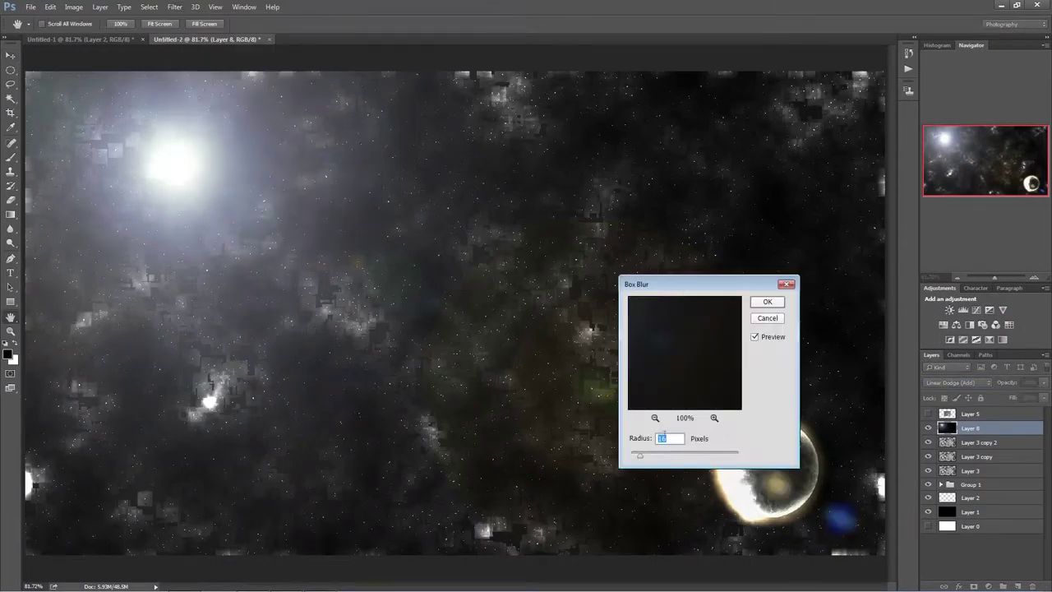
{"action": "left_click", "coordinate": [767, 302]}
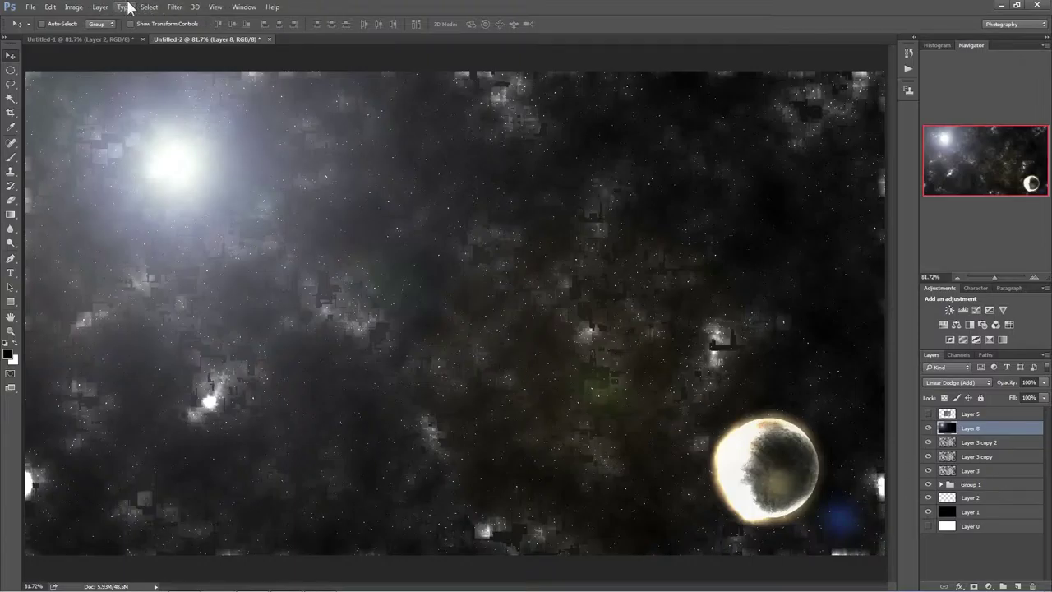
{"action": "left_click", "coordinate": [176, 8]}
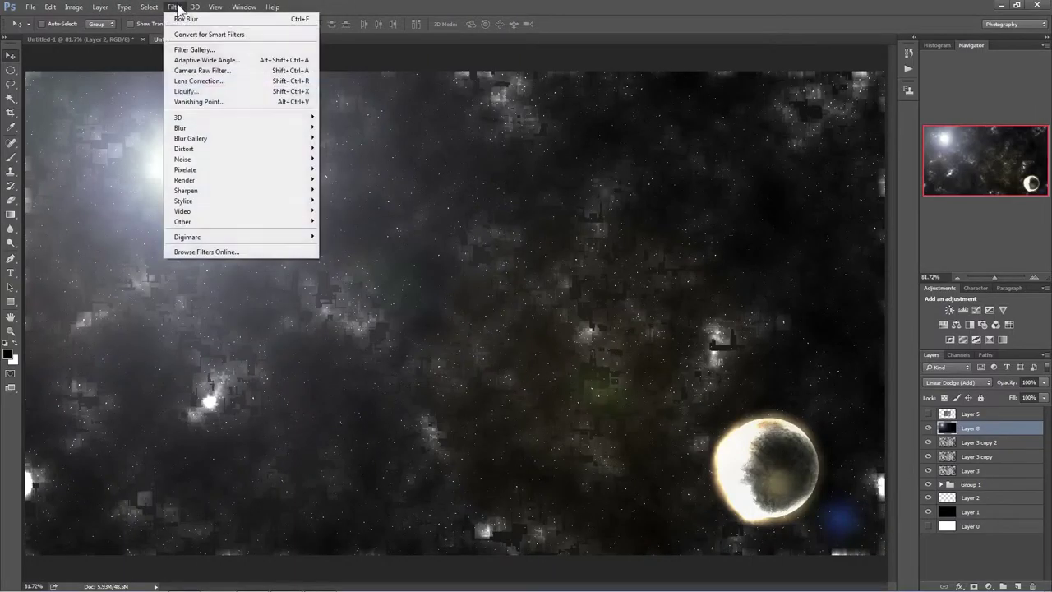
{"action": "mouse_move", "coordinate": [286, 140]}
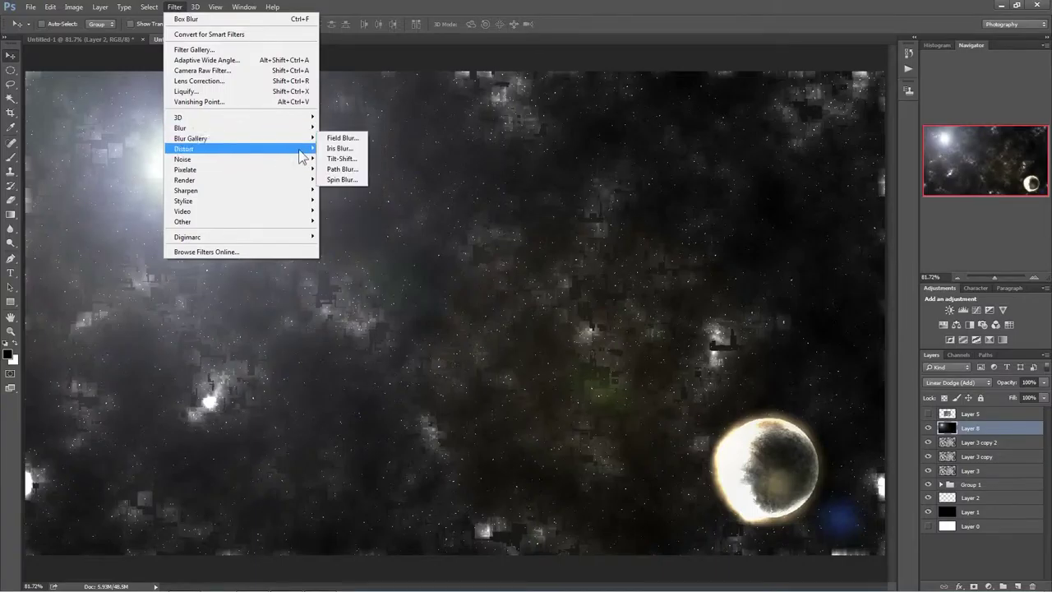
{"action": "left_click", "coordinate": [386, 147]}
Apply Levels of 6, 1.47, 255 to the lens-flare Layer 8
{"action": "key", "text": "ctrl+l"}
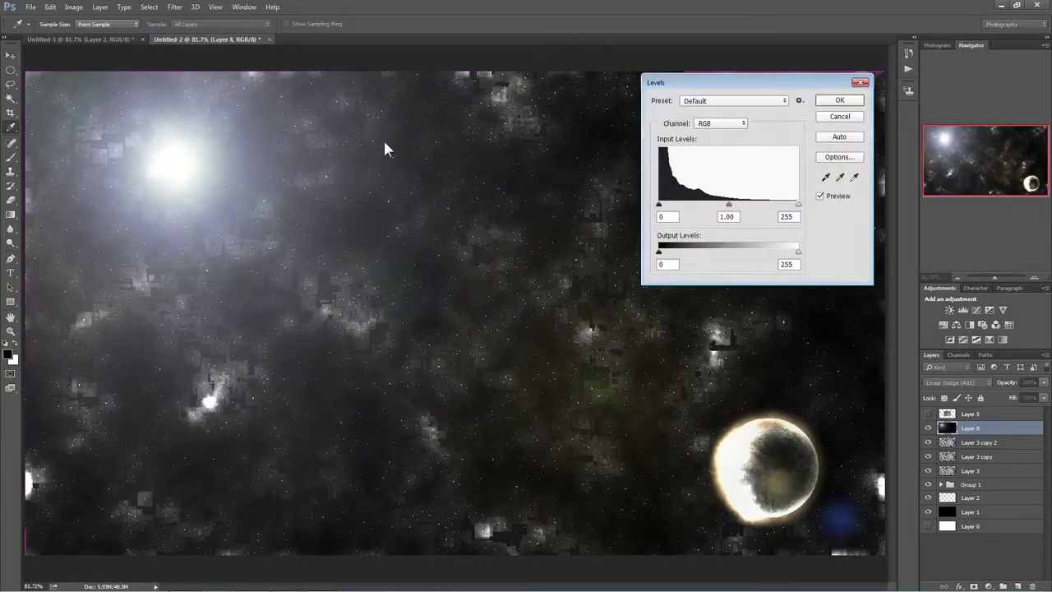
{"action": "left_click", "coordinate": [677, 217]}
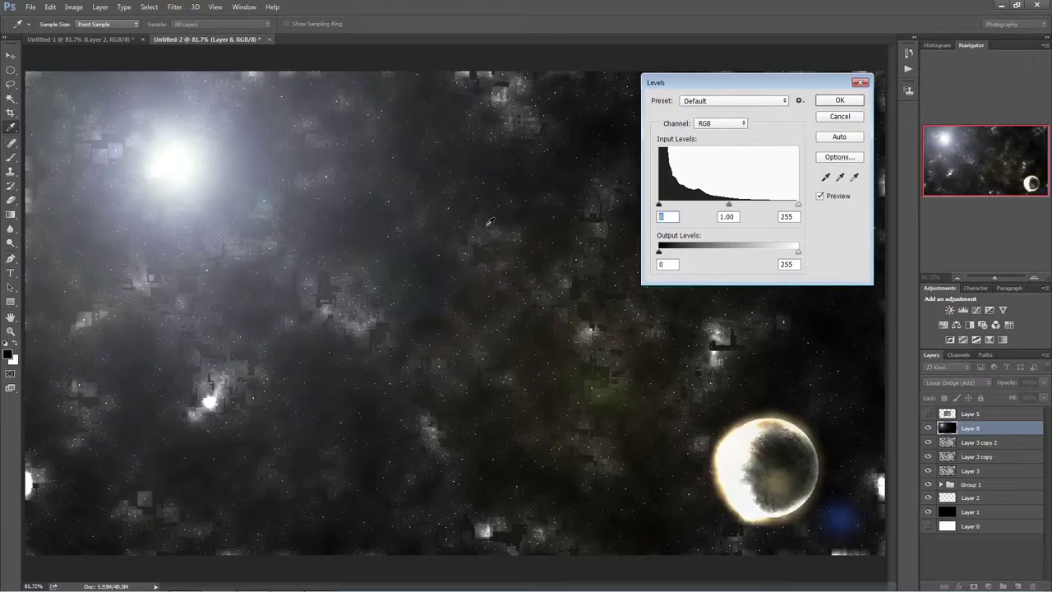
{"action": "type", "text": "20"}
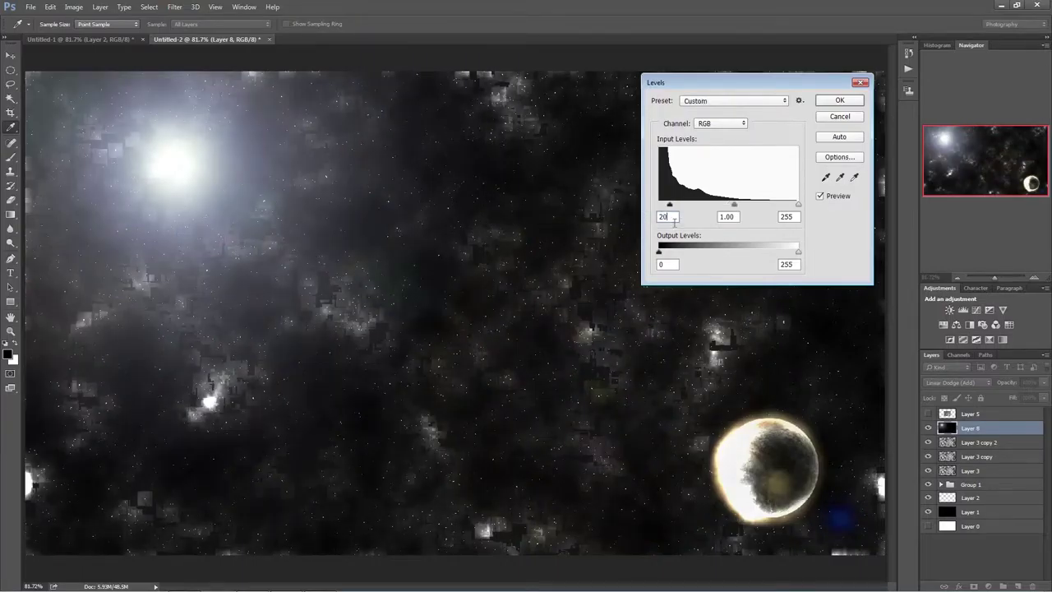
{"action": "left_click_drag", "start_coordinate": [734, 204], "coordinate": [649, 212]}
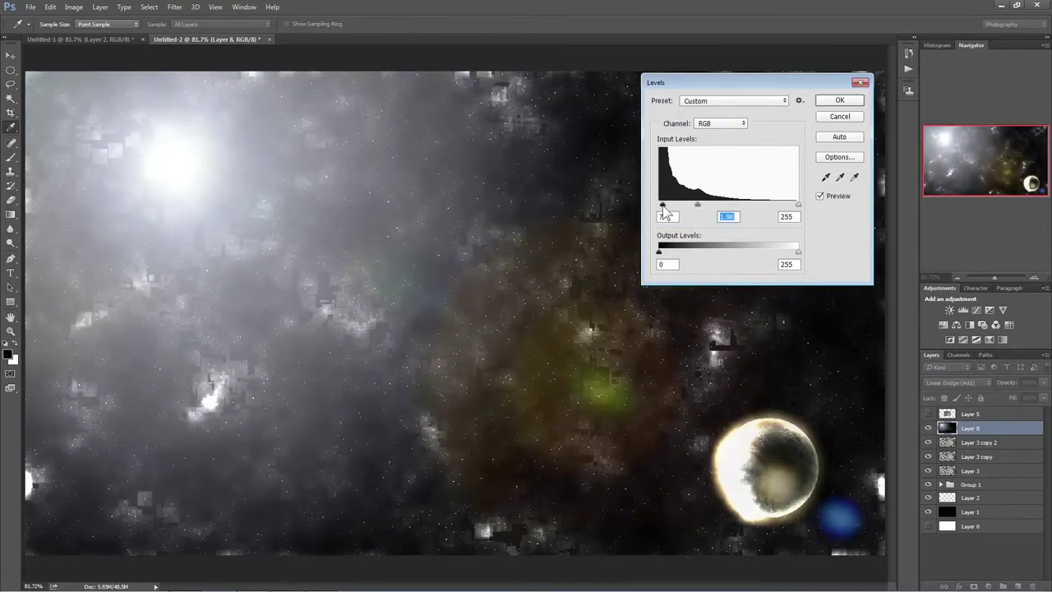
{"action": "left_click_drag", "start_coordinate": [659, 205], "coordinate": [717, 213]}
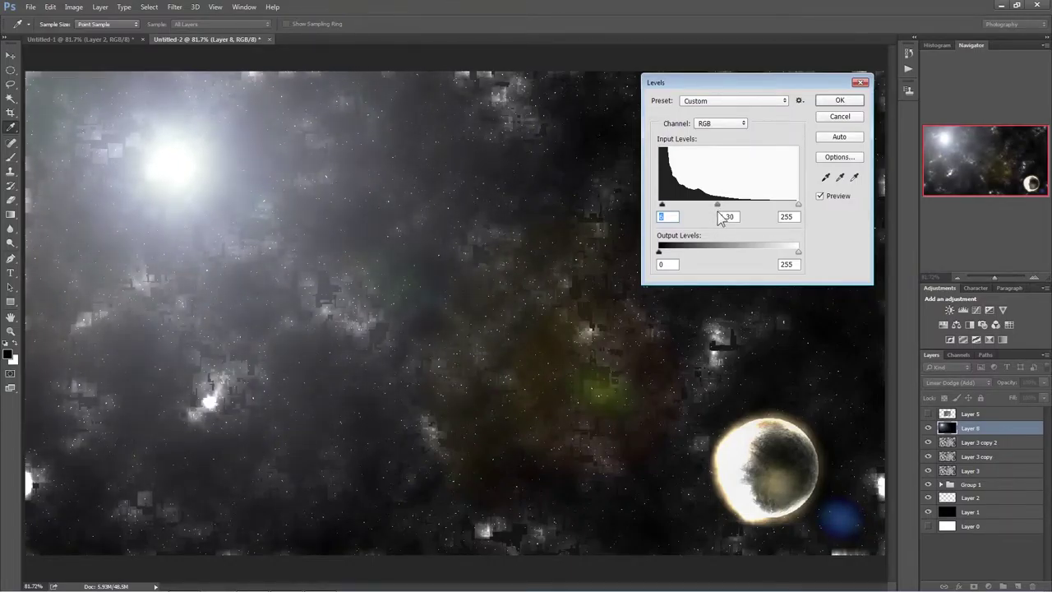
{"action": "key", "text": "Tab"}
{"action": "left_click_drag", "start_coordinate": [800, 81], "coordinate": [739, 192]}
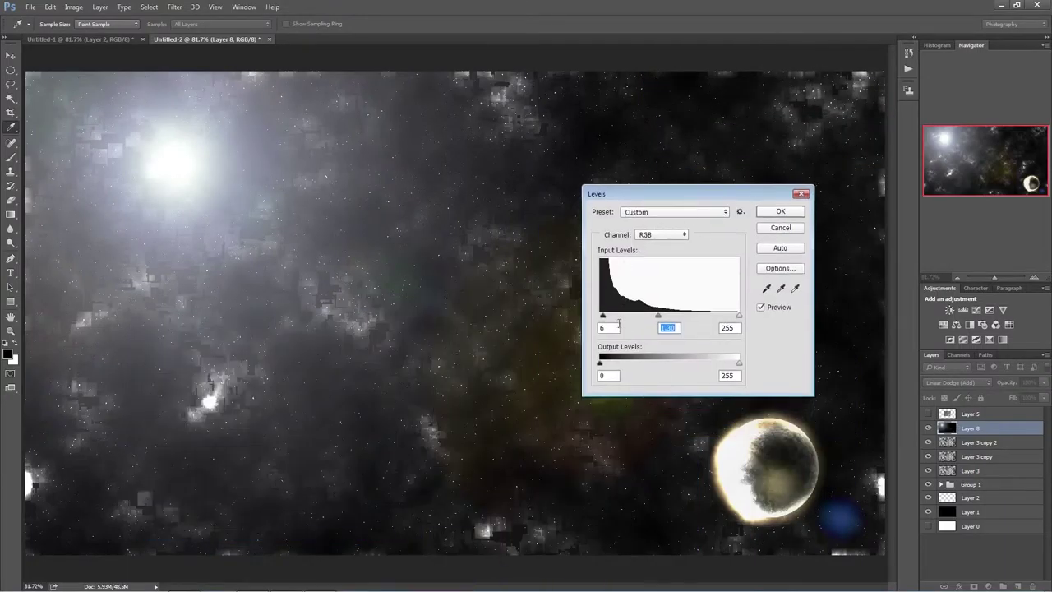
{"action": "left_click_drag", "start_coordinate": [604, 317], "coordinate": [564, 324]}
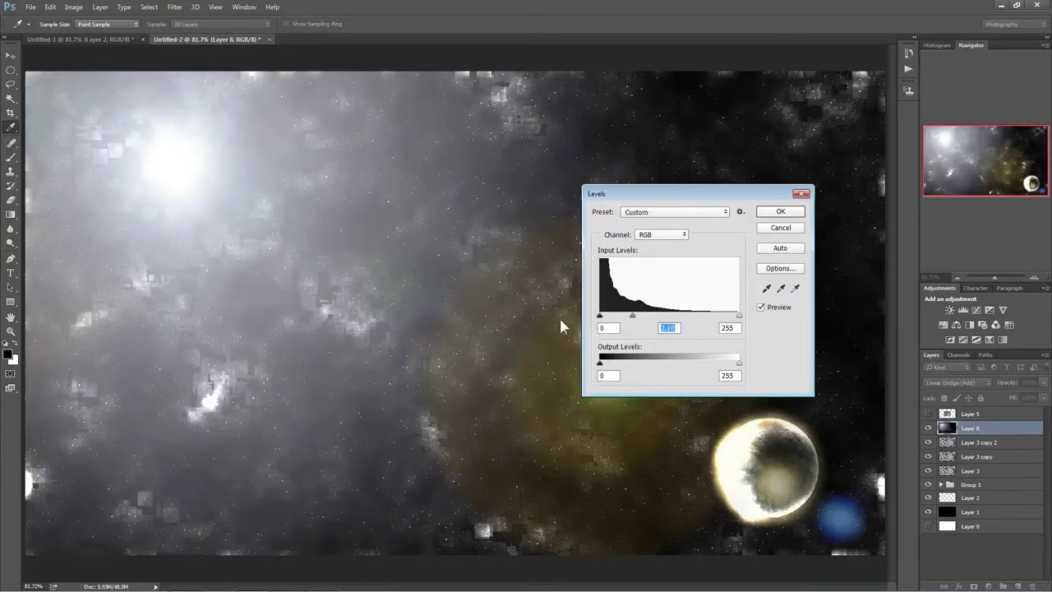
{"action": "left_click_drag", "start_coordinate": [632, 317], "coordinate": [608, 317]}
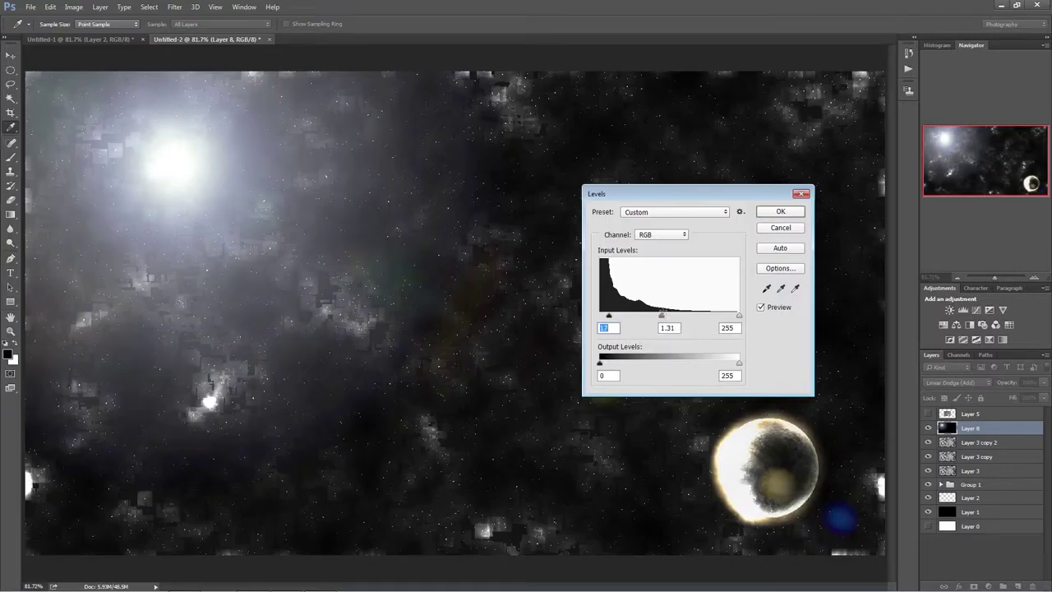
{"action": "left_click_drag", "start_coordinate": [664, 320], "coordinate": [657, 327]}
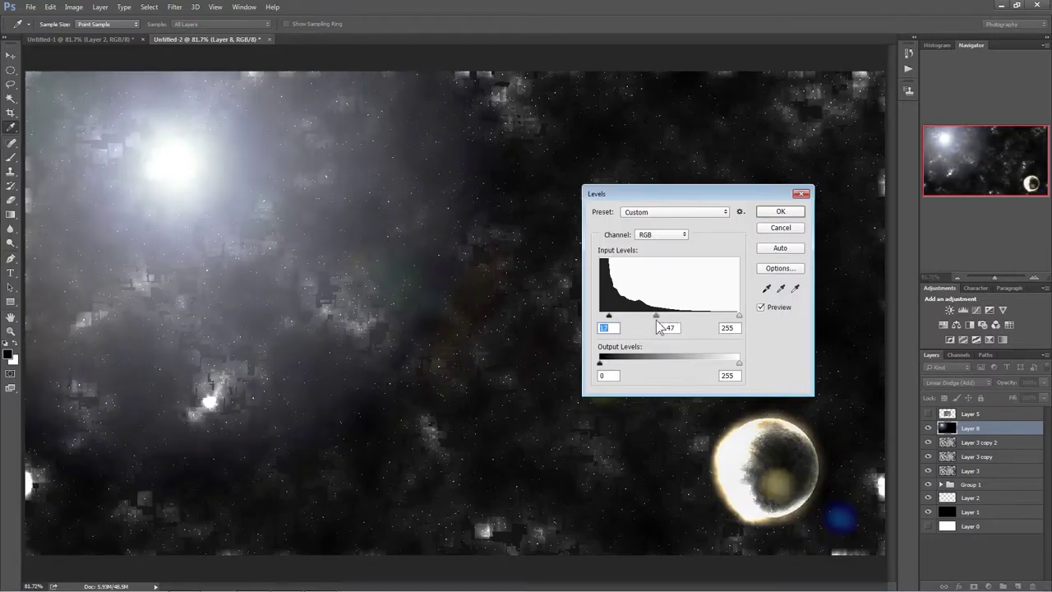
{"action": "double_click", "coordinate": [608, 328]}
{"action": "type", "text": "6"}
{"action": "left_click_drag", "start_coordinate": [728, 200], "coordinate": [788, 130]}
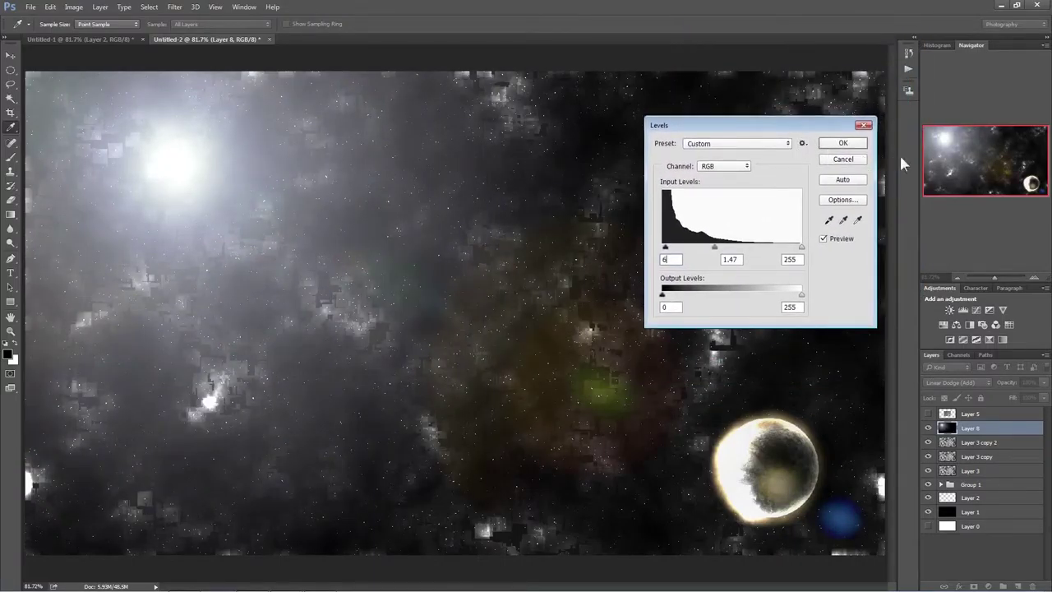
{"action": "left_click", "coordinate": [858, 146]}
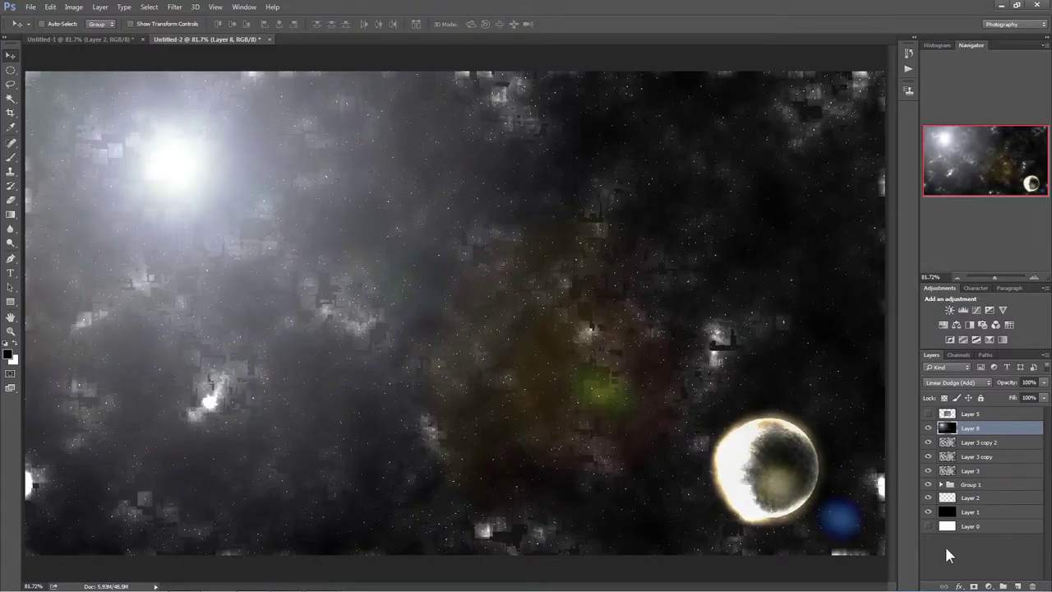
Add Layer 9 above Layer 8 and set its blend mode to Soft Light
{"action": "left_click", "coordinate": [1019, 584]}
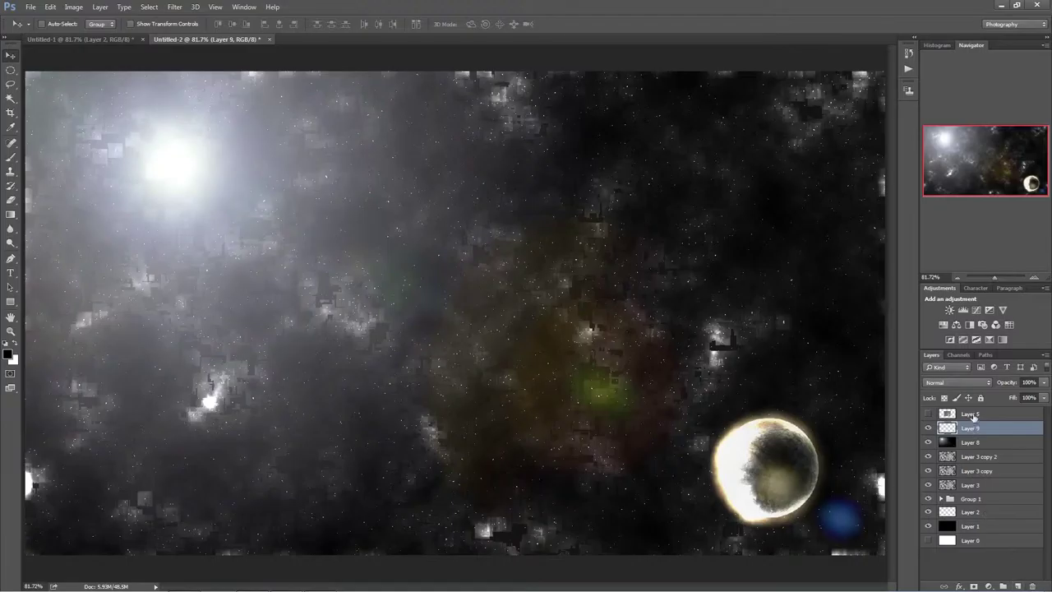
{"action": "left_click_drag", "start_coordinate": [996, 444], "coordinate": [1004, 435]}
{"action": "left_click", "coordinate": [958, 382]}
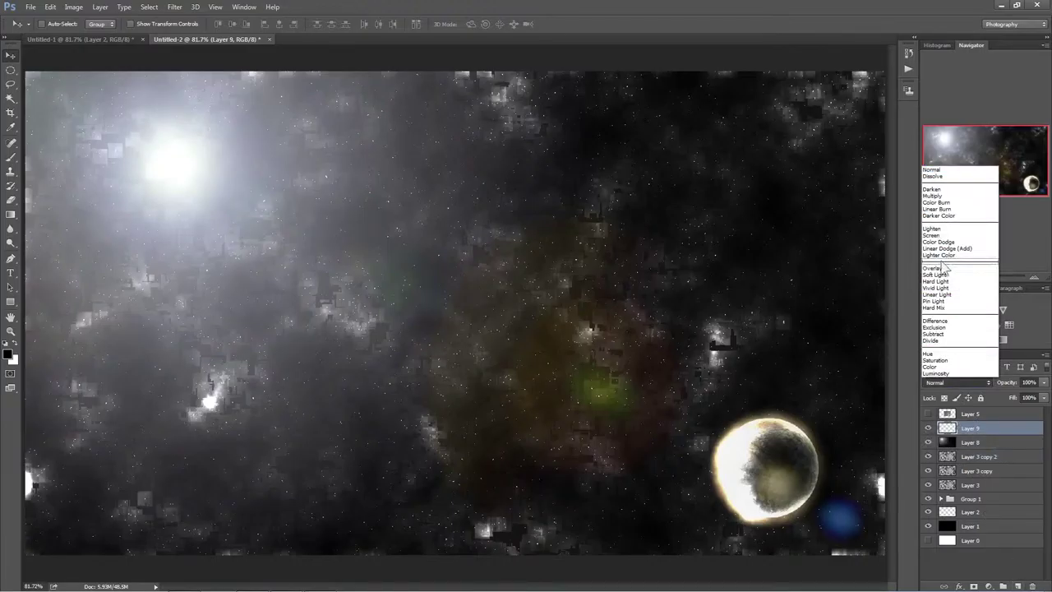
{"action": "left_click", "coordinate": [945, 277]}
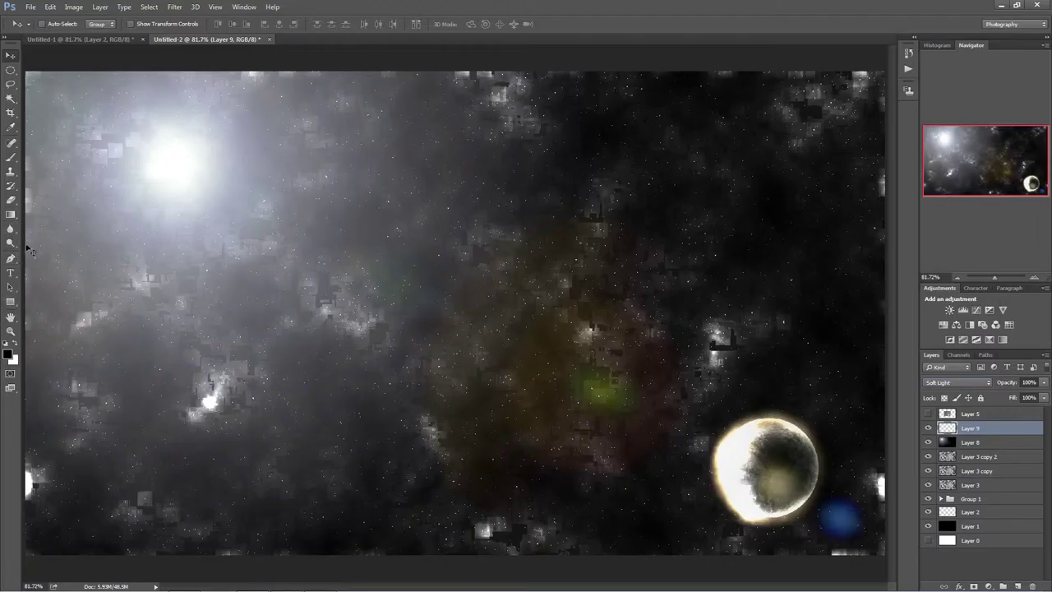
Select the Brush tool and confirm a 125 px brush with 0% hardness
{"action": "left_click", "coordinate": [14, 160]}
{"action": "left_click", "coordinate": [16, 166]}
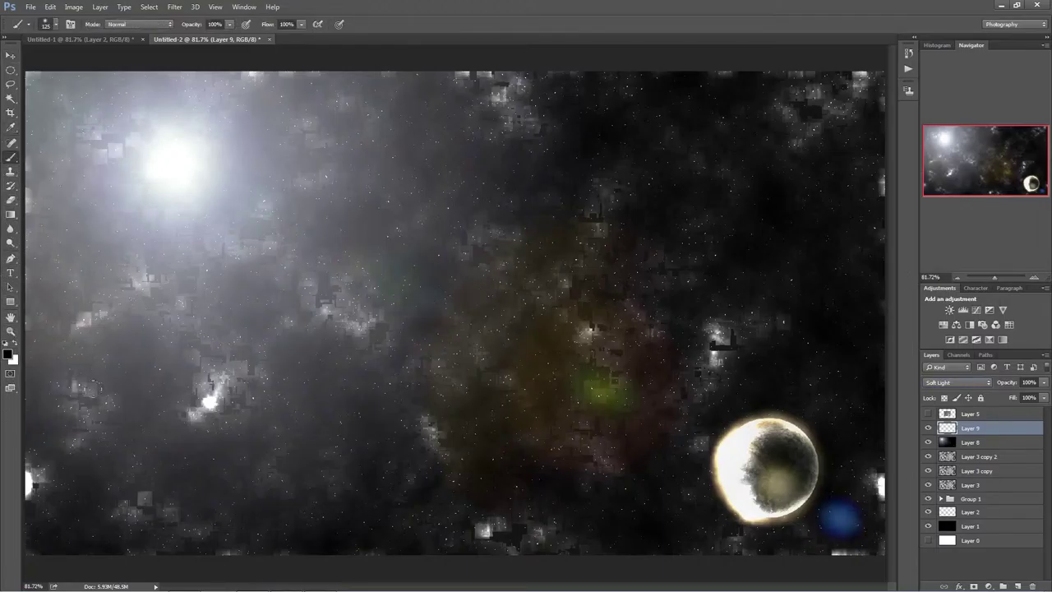
{"action": "left_click", "coordinate": [51, 24]}
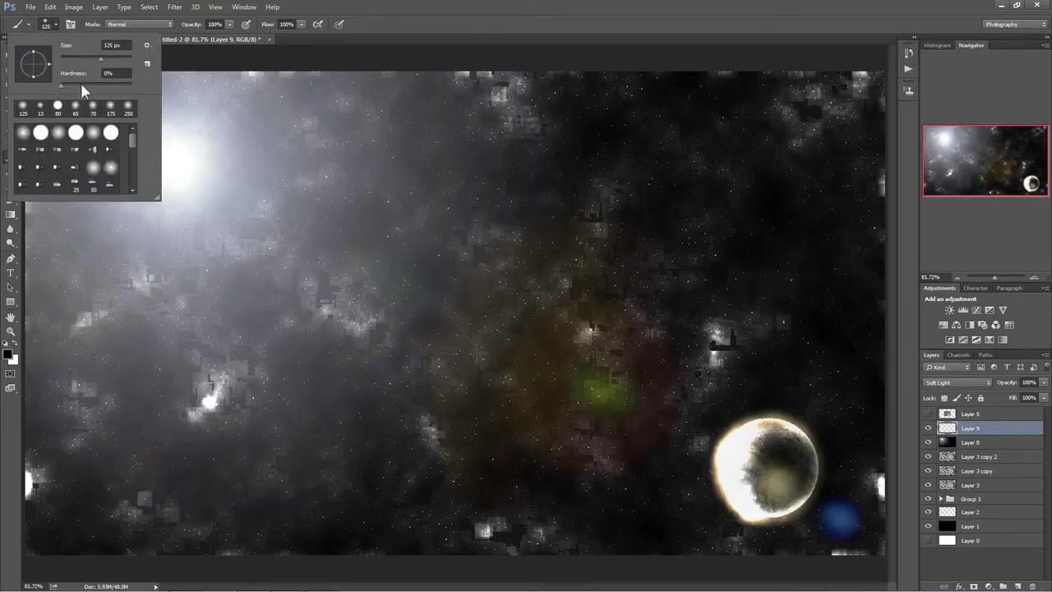
{"action": "left_click", "coordinate": [374, 8]}
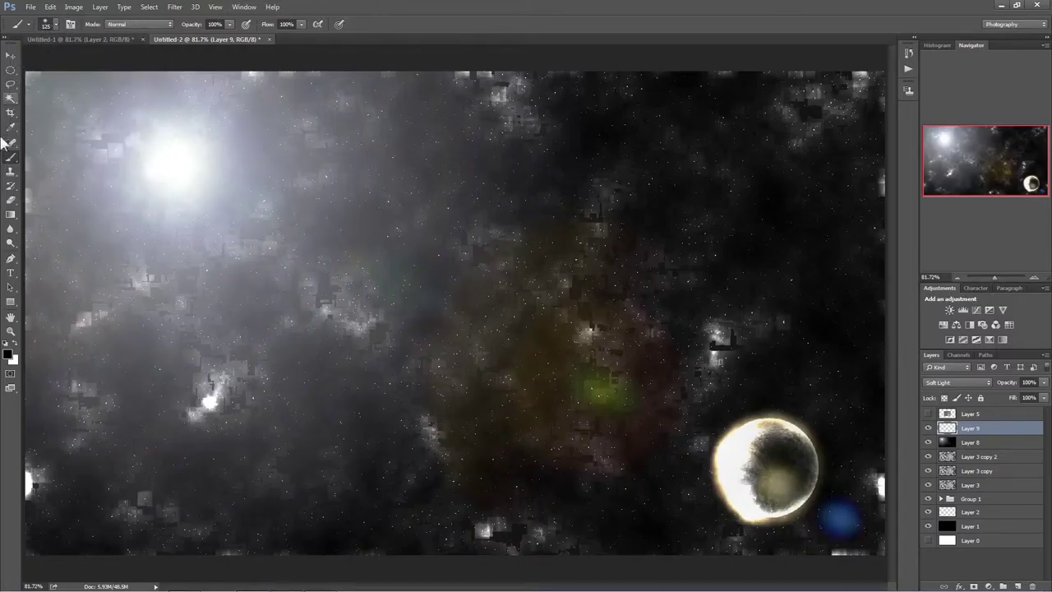
Set the foreground colour to teal green #15a678 and dab a test stroke near the centre
{"action": "left_click", "coordinate": [8, 352]}
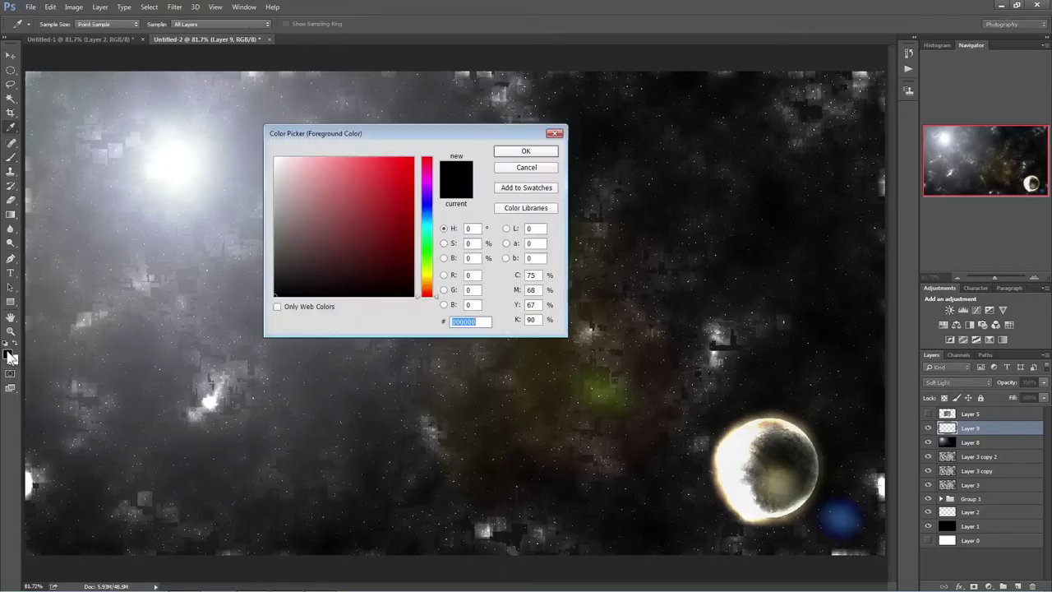
{"action": "left_click", "coordinate": [396, 205]}
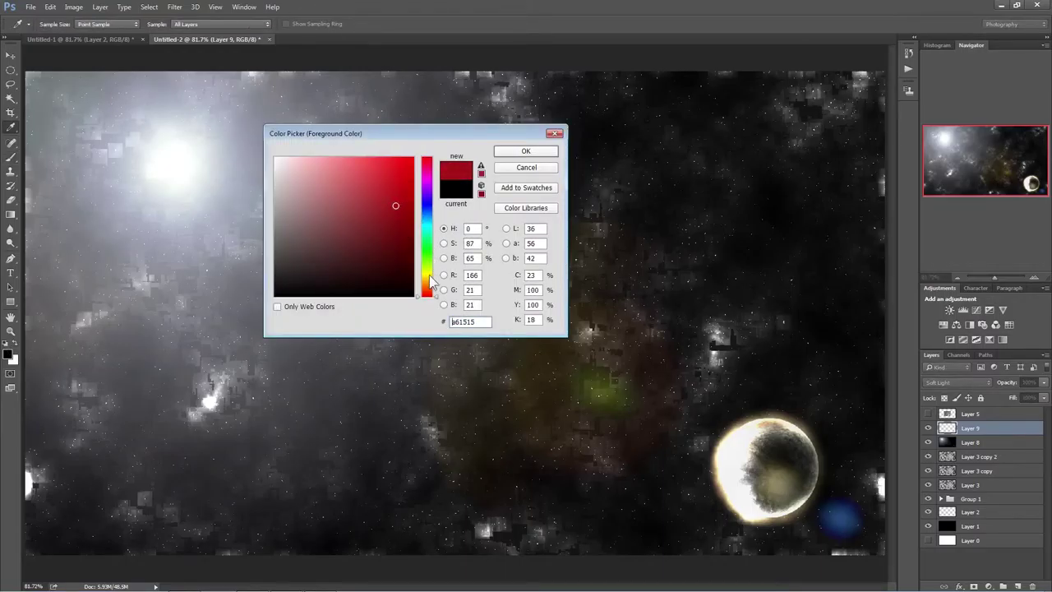
{"action": "left_click_drag", "start_coordinate": [434, 283], "coordinate": [430, 234]}
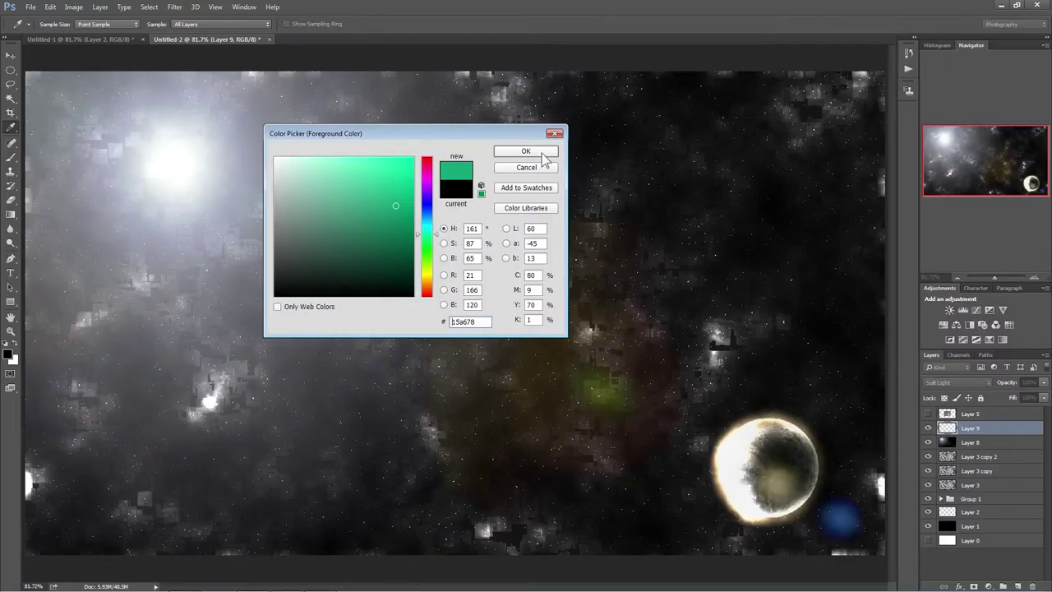
{"action": "left_click", "coordinate": [526, 152]}
{"action": "key", "text": "b"}
{"action": "left_click_drag", "start_coordinate": [633, 211], "coordinate": [611, 253]}
Undo the centre dab and paint a green strip along the bottom edge
{"action": "key", "text": "ctrl+z"}
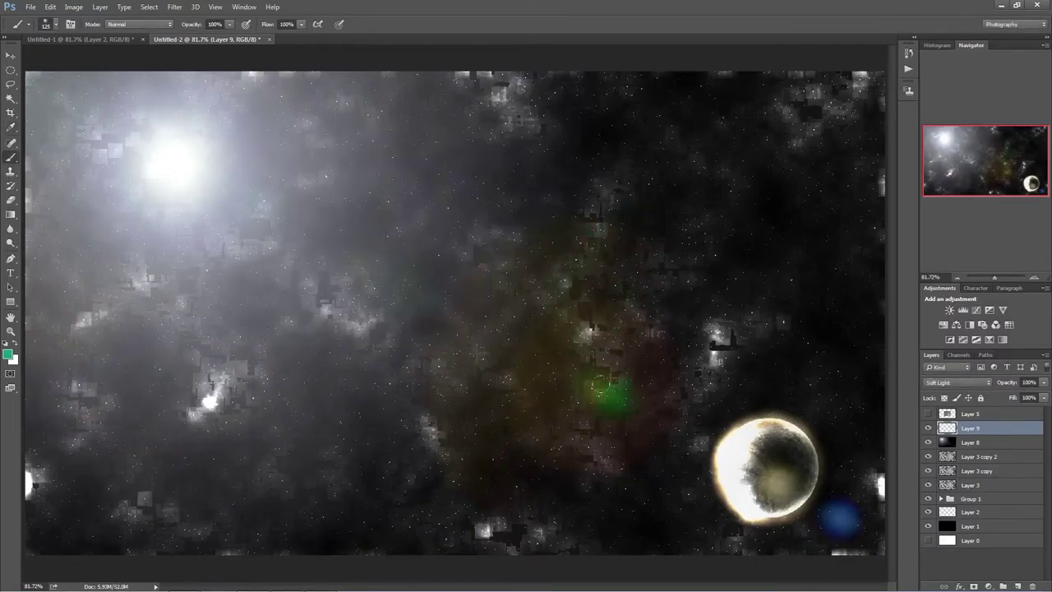
{"action": "key", "text": "ctrl+z"}
{"action": "mouse_move", "coordinate": [566, 535]}
{"action": "left_mouse_down"}
{"action": "mouse_move", "coordinate": [630, 528]}
{"action": "mouse_move", "coordinate": [777, 548]}
{"action": "left_mouse_up"}
{"action": "left_click_drag", "start_coordinate": [853, 557], "coordinate": [881, 535]}
Rearrange Layer 9 and Group 1 in the layer stack, undoing a stray glow stroke
{"action": "left_click_drag", "start_coordinate": [950, 426], "coordinate": [992, 516]}
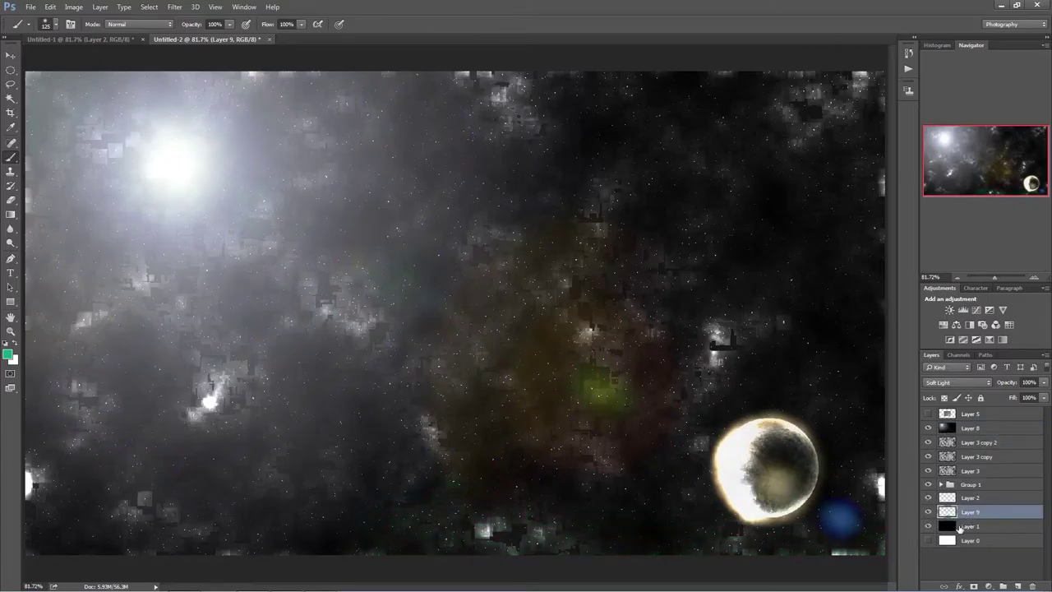
{"action": "left_click", "coordinate": [951, 517], "text": "alt"}
{"action": "key", "text": "ctrl+bracketright"}
{"action": "key", "text": "ctrl+bracketright"}
{"action": "key", "text": "ctrl+bracketright"}
{"action": "key", "text": "ctrl+bracketright"}
{"action": "key", "text": "ctrl+bracketright"}
{"action": "key", "text": "ctrl+bracketright"}
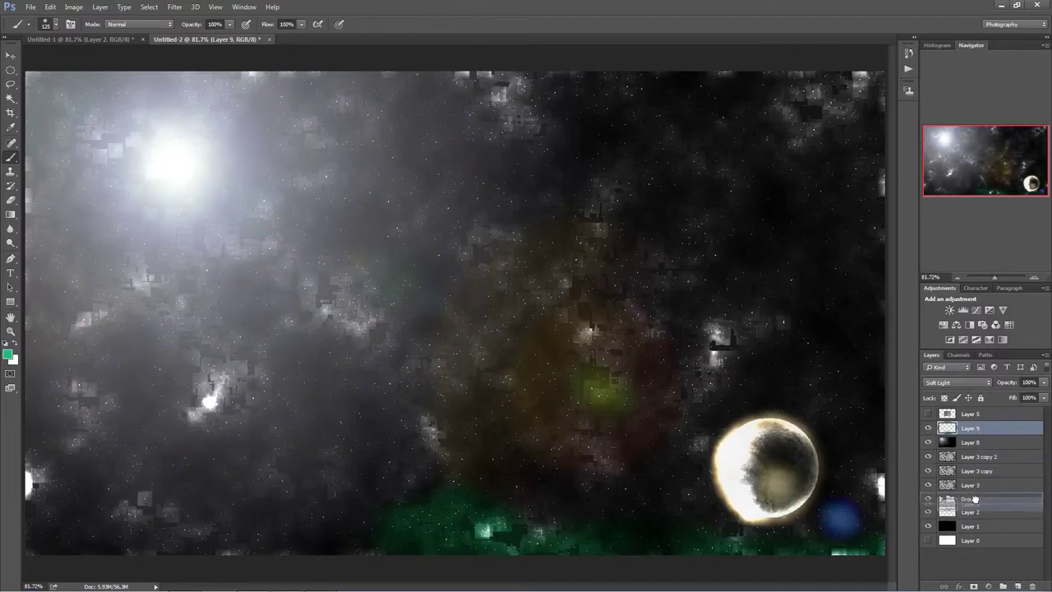
{"action": "left_click_drag", "start_coordinate": [970, 498], "coordinate": [977, 490]}
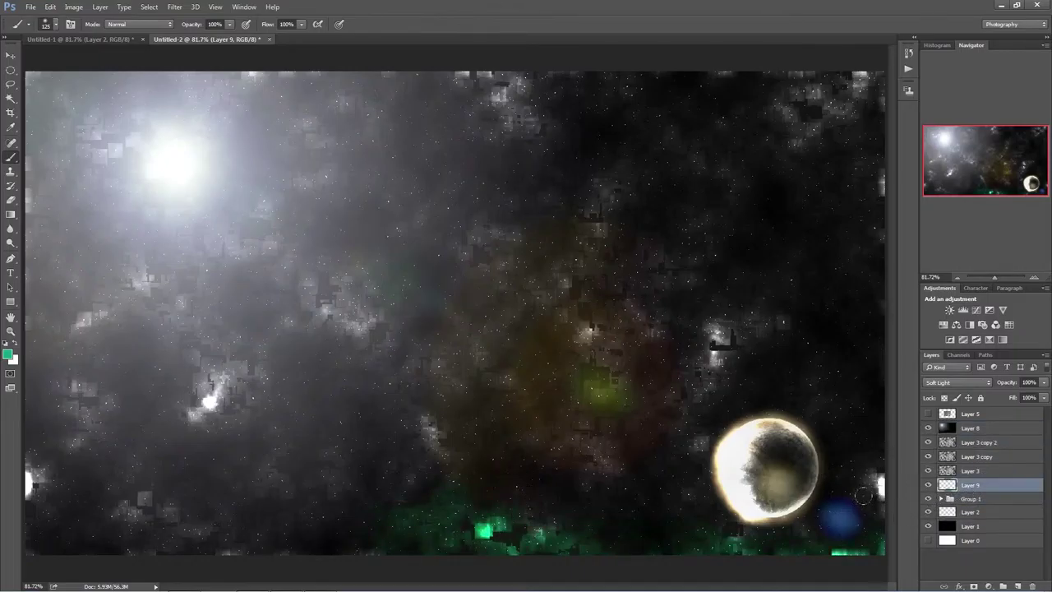
{"action": "mouse_move", "coordinate": [673, 503]}
{"action": "left_mouse_down"}
{"action": "mouse_move", "coordinate": [661, 487]}
{"action": "mouse_move", "coordinate": [674, 477]}
{"action": "mouse_move", "coordinate": [642, 509]}
{"action": "mouse_move", "coordinate": [687, 446]}
{"action": "mouse_move", "coordinate": [686, 415]}
{"action": "mouse_move", "coordinate": [728, 431]}
{"action": "mouse_move", "coordinate": [740, 501]}
{"action": "mouse_move", "coordinate": [794, 434]}
{"action": "left_mouse_up"}
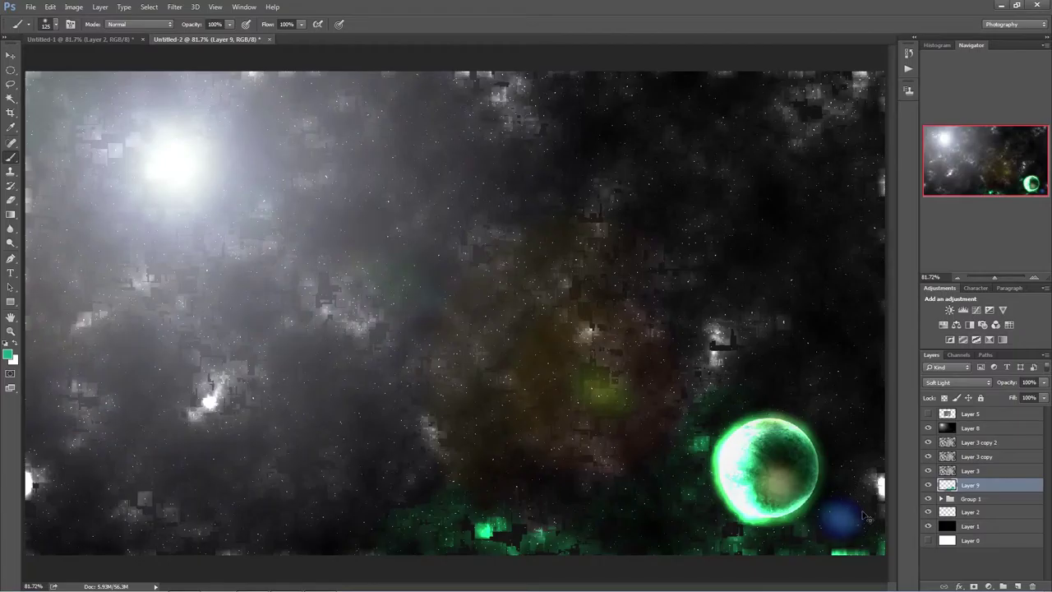
{"action": "key", "text": "ctrl+z"}
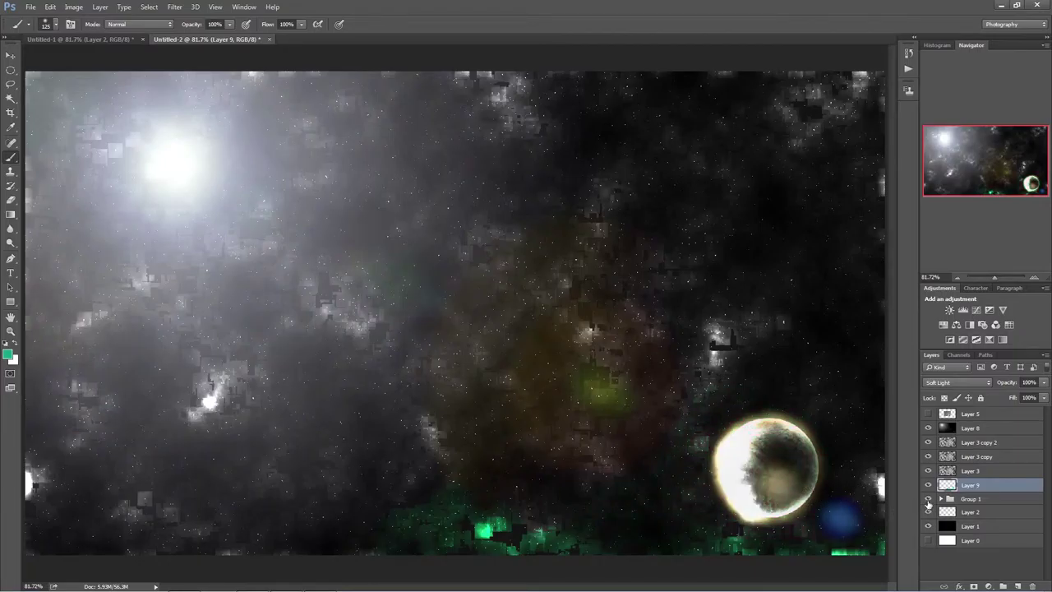
{"action": "left_click_drag", "start_coordinate": [954, 501], "coordinate": [954, 482]}
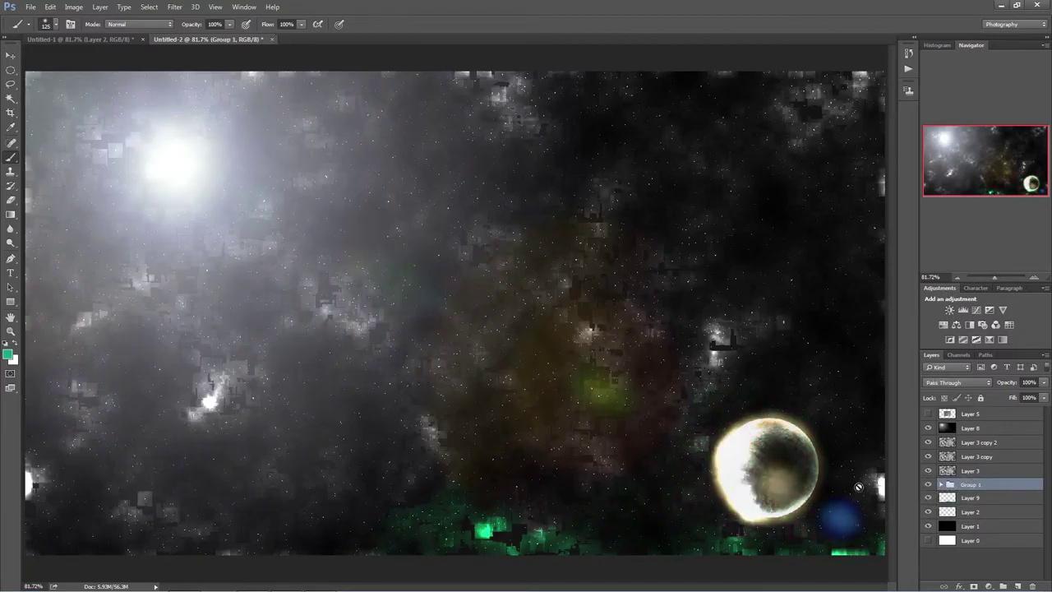
Paint green glow over the central nebula, left clouds, top edge and top-right, then raise Layer 9 above Group 1
{"action": "left_click", "coordinate": [838, 489]}
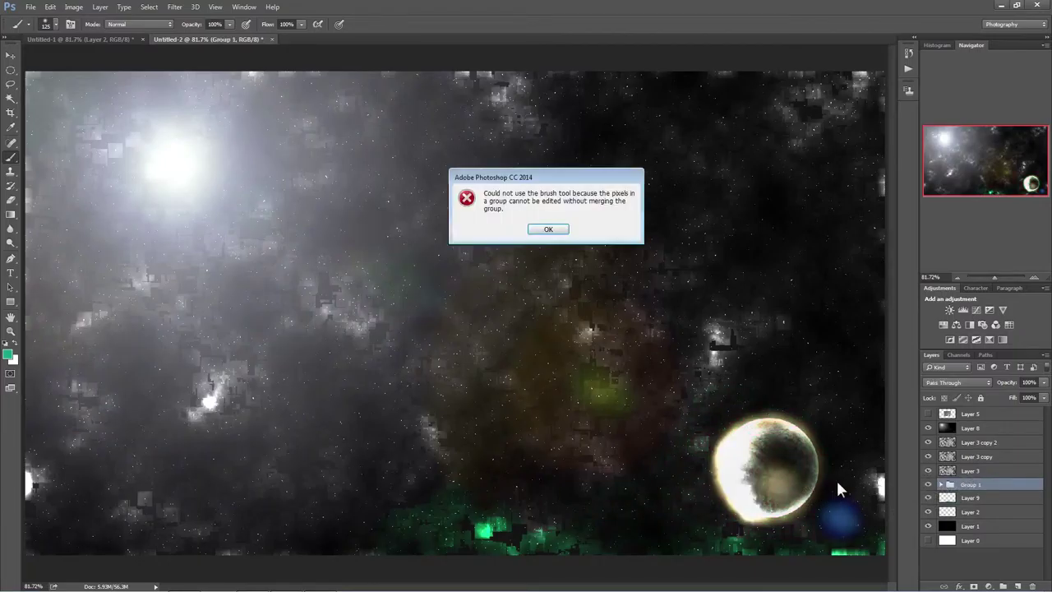
{"action": "left_click", "coordinate": [555, 231]}
{"action": "left_click", "coordinate": [978, 500]}
{"action": "mouse_move", "coordinate": [838, 503]}
{"action": "left_mouse_down"}
{"action": "mouse_move", "coordinate": [855, 431]}
{"action": "mouse_move", "coordinate": [841, 519]}
{"action": "left_mouse_up"}
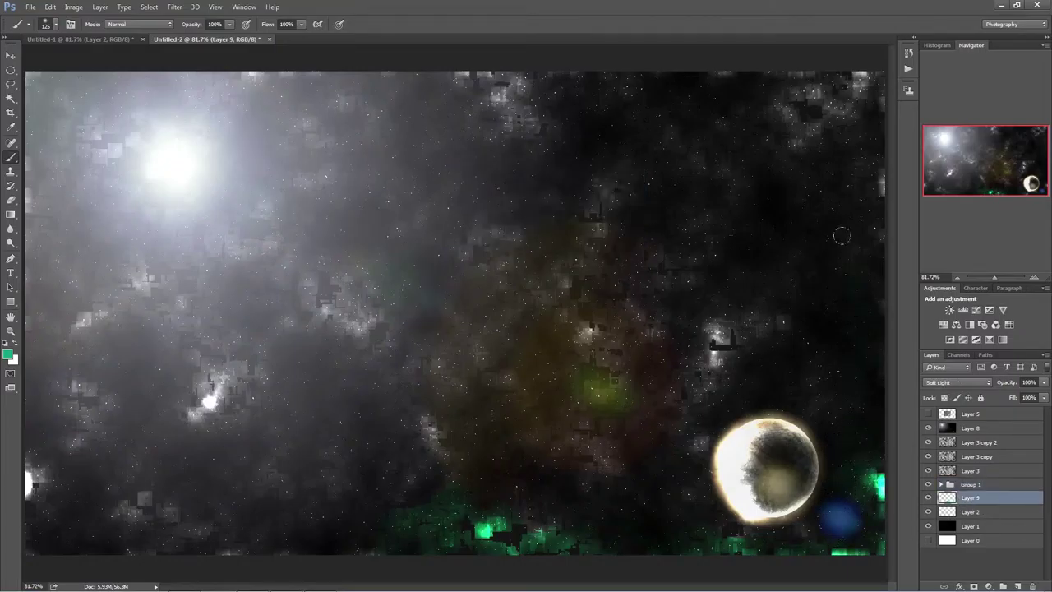
{"action": "mouse_move", "coordinate": [847, 204]}
{"action": "left_mouse_down"}
{"action": "mouse_move", "coordinate": [819, 201]}
{"action": "mouse_move", "coordinate": [736, 381]}
{"action": "mouse_move", "coordinate": [767, 303]}
{"action": "mouse_move", "coordinate": [744, 355]}
{"action": "mouse_move", "coordinate": [683, 394]}
{"action": "mouse_move", "coordinate": [670, 484]}
{"action": "mouse_move", "coordinate": [599, 525]}
{"action": "left_mouse_up"}
{"action": "left_click_drag", "start_coordinate": [637, 444], "coordinate": [514, 485]}
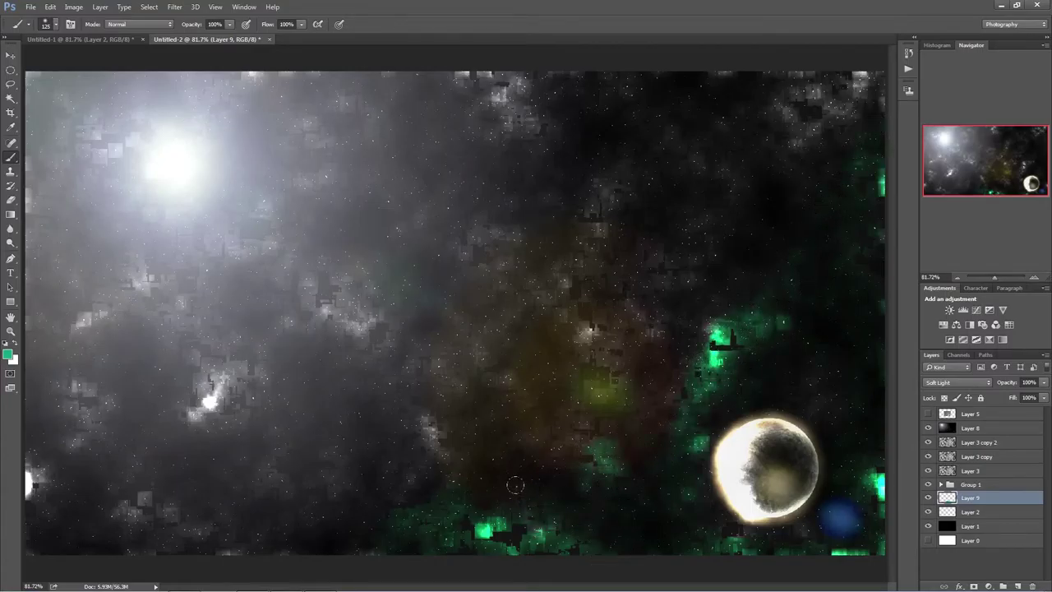
{"action": "mouse_move", "coordinate": [600, 441]}
{"action": "left_mouse_down"}
{"action": "mouse_move", "coordinate": [608, 342]}
{"action": "mouse_move", "coordinate": [558, 399]}
{"action": "mouse_move", "coordinate": [473, 439]}
{"action": "mouse_move", "coordinate": [567, 283]}
{"action": "mouse_move", "coordinate": [431, 427]}
{"action": "mouse_move", "coordinate": [37, 477]}
{"action": "mouse_move", "coordinate": [132, 510]}
{"action": "mouse_move", "coordinate": [377, 499]}
{"action": "left_mouse_up"}
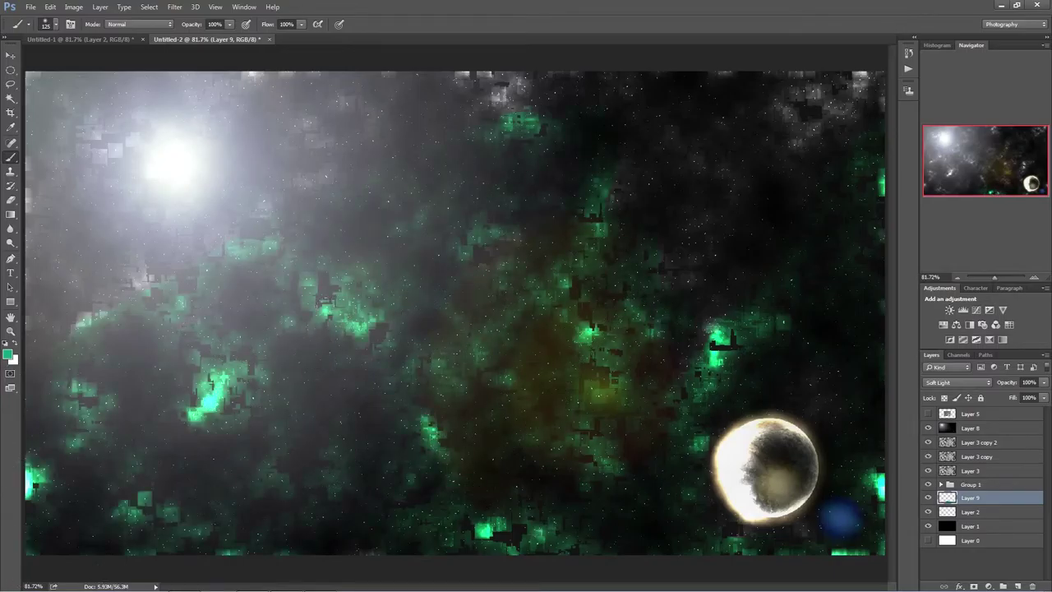
{"action": "left_click_drag", "start_coordinate": [79, 321], "coordinate": [166, 222]}
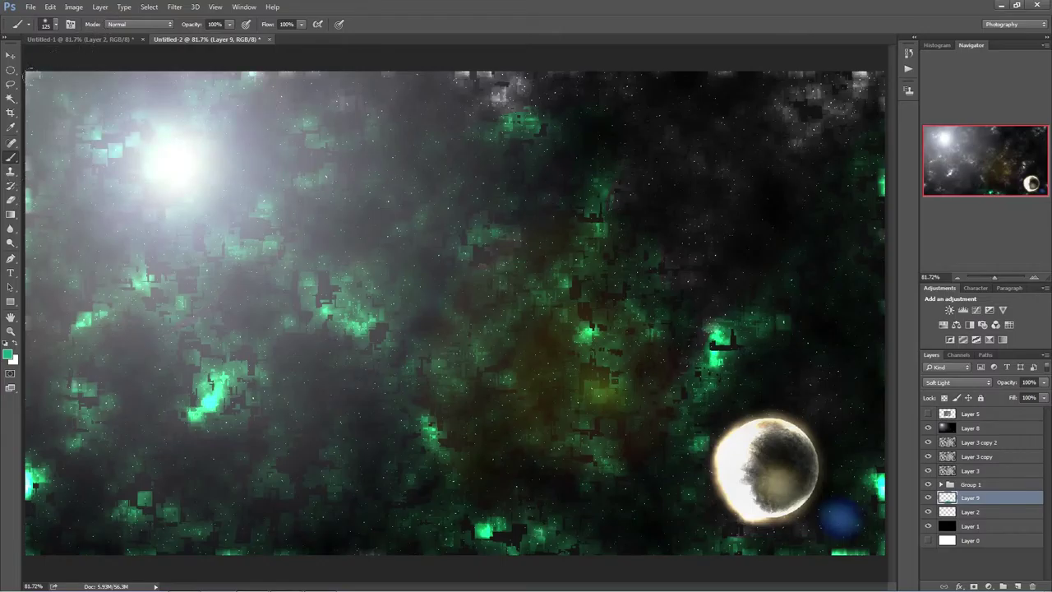
{"action": "mouse_move", "coordinate": [389, 59]}
{"action": "left_mouse_down"}
{"action": "mouse_move", "coordinate": [573, 51]}
{"action": "mouse_move", "coordinate": [810, 95]}
{"action": "left_mouse_up"}
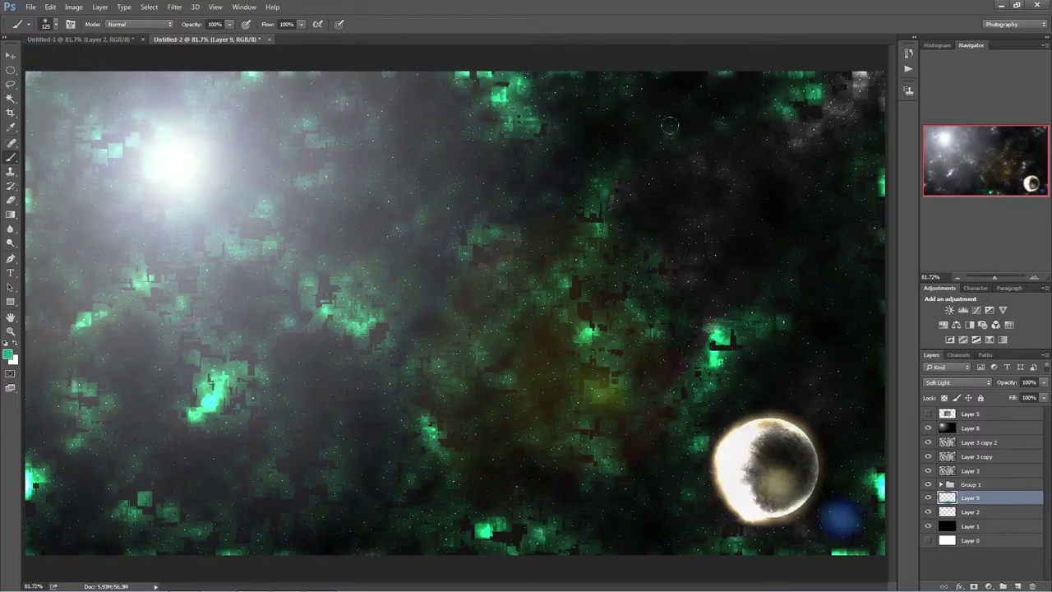
{"action": "left_click_drag", "start_coordinate": [770, 154], "coordinate": [863, 82]}
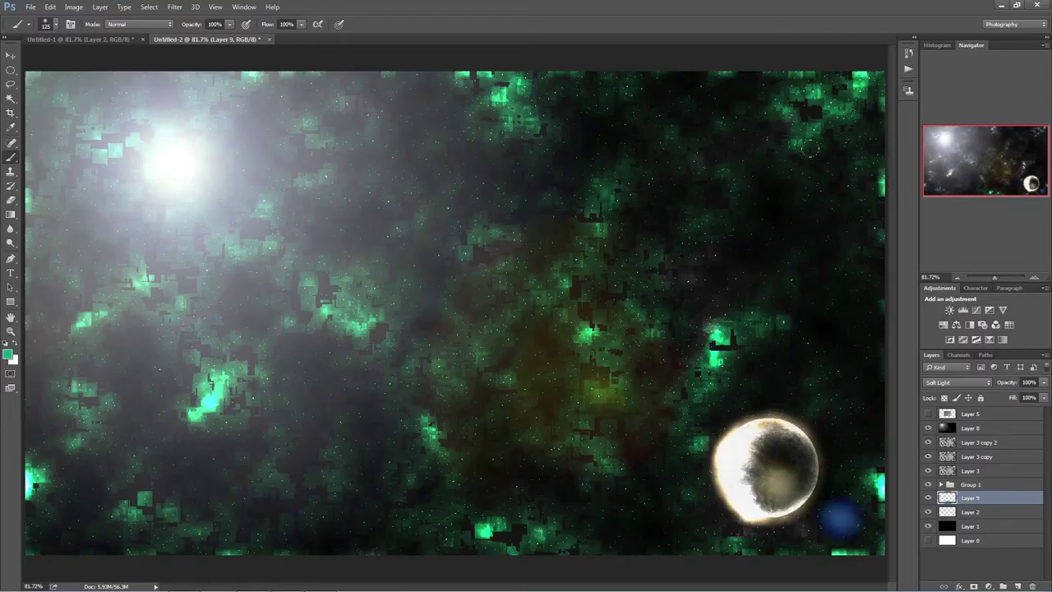
{"action": "left_click_drag", "start_coordinate": [959, 499], "coordinate": [975, 421]}
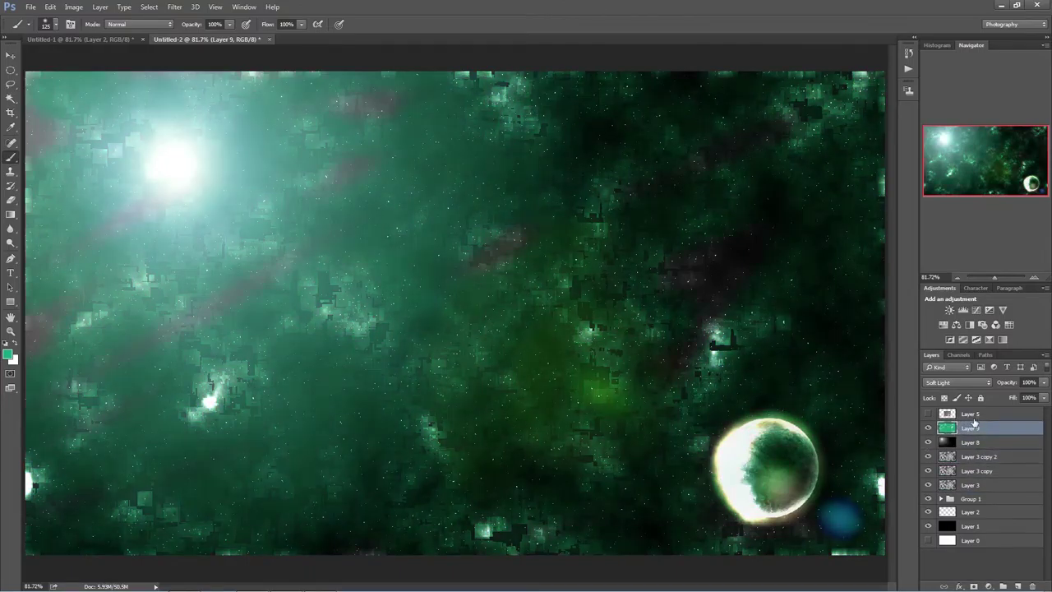
Hide and delete the green Layer 9, undo a stray stroke, and switch to the Move tool
{"action": "left_click", "coordinate": [927, 428]}
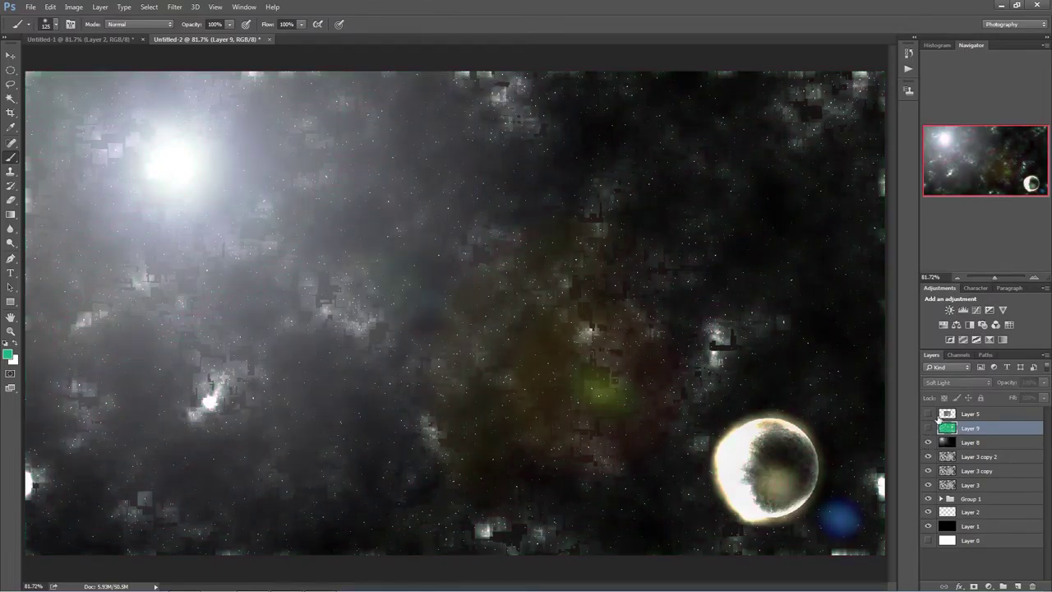
{"action": "key", "text": "Delete"}
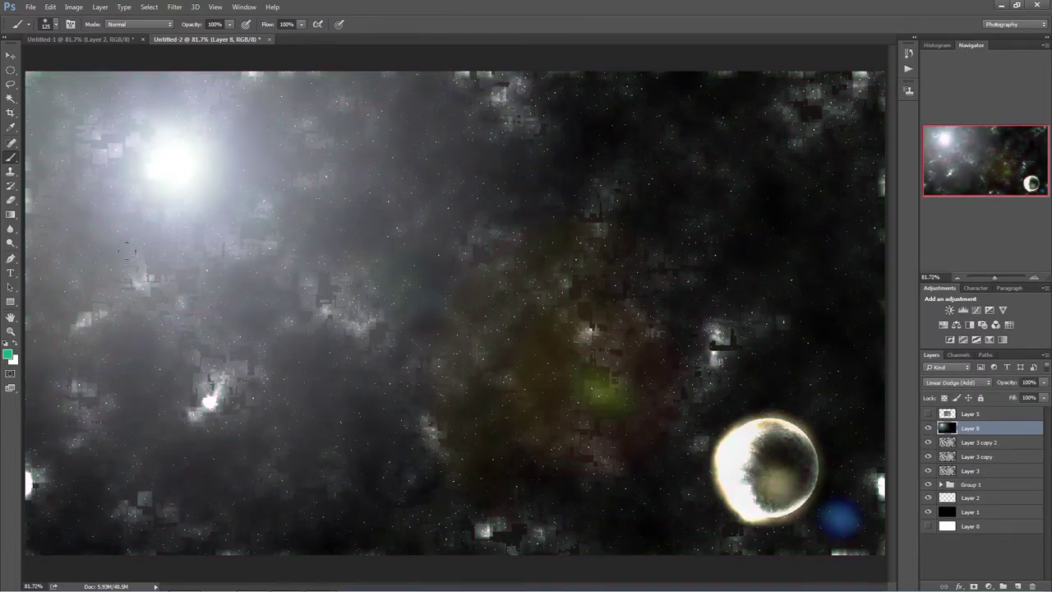
{"action": "mouse_move", "coordinate": [530, 333]}
{"action": "left_mouse_down"}
{"action": "mouse_move", "coordinate": [585, 339]}
{"action": "mouse_move", "coordinate": [602, 382]}
{"action": "mouse_move", "coordinate": [641, 436]}
{"action": "left_mouse_up"}
{"action": "key", "text": "ctrl+alt+z"}
{"action": "key", "text": "ctrl+alt+z"}
{"action": "left_click", "coordinate": [10, 55]}
{"action": "left_click", "coordinate": [30, 8]}
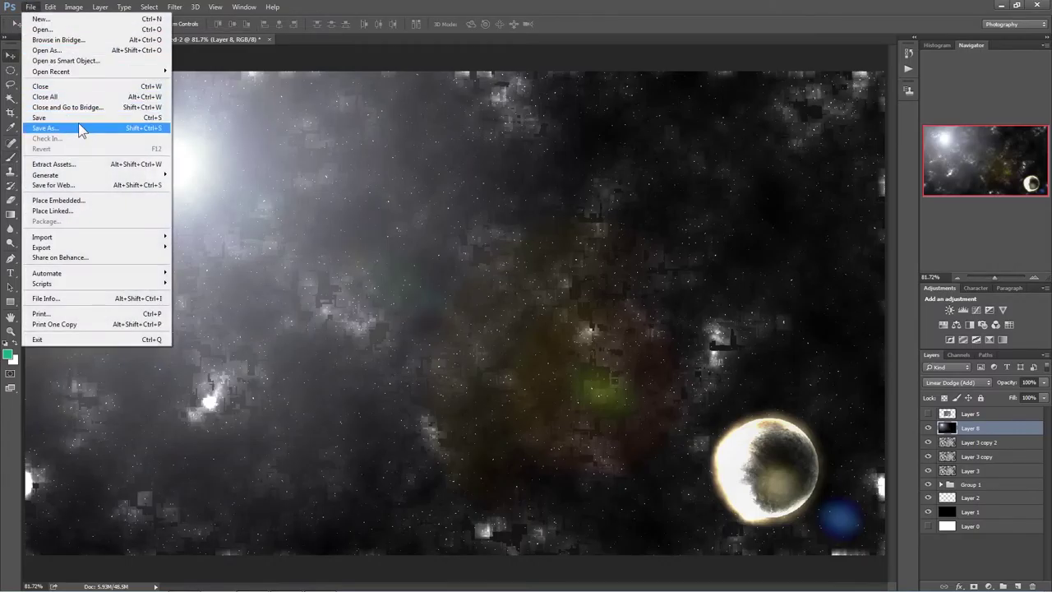
{"action": "left_click", "coordinate": [96, 188]}
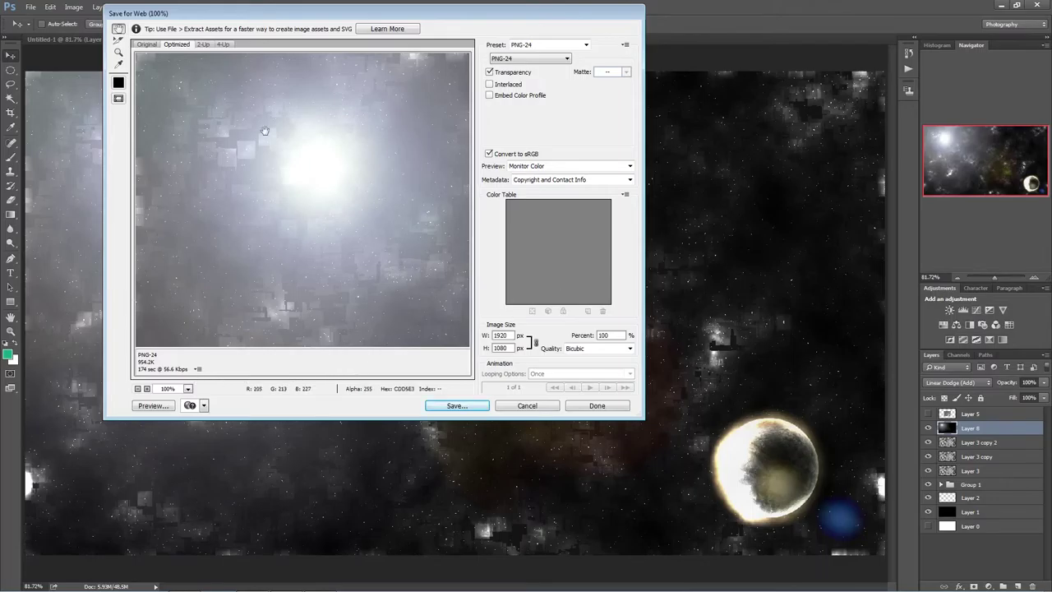
{"action": "left_click_drag", "start_coordinate": [362, 287], "coordinate": [1019, 586]}
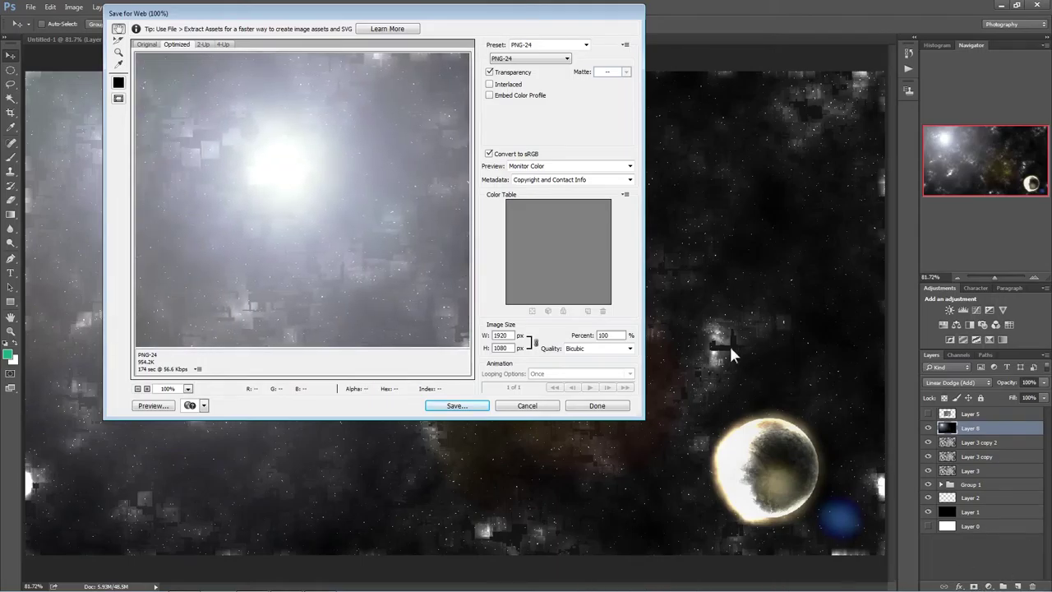
{"action": "left_click", "coordinate": [531, 404]}
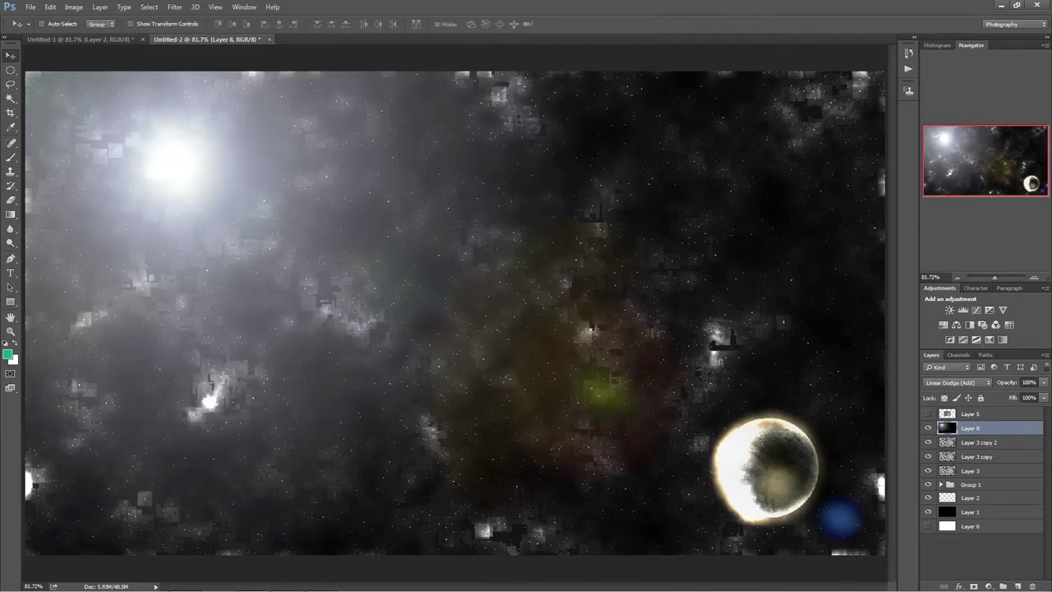